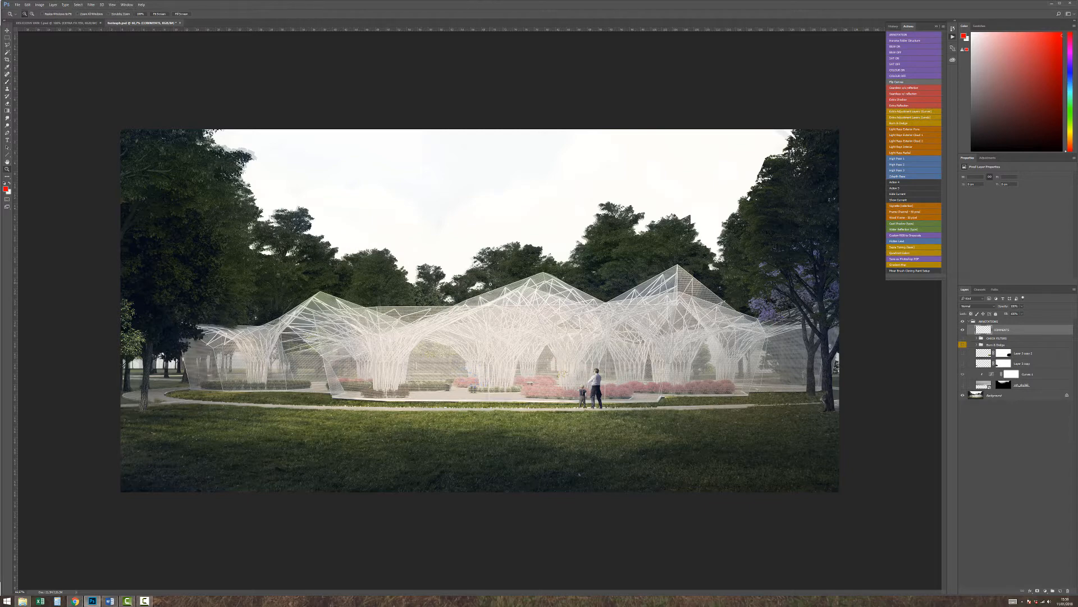
Outline the pavilion and the inner edges of the tree masses on both sides with red Brush strokes on the COMMENTS layer.
{"action": "left_click", "coordinate": [493, 300], "text": "ctrl+alt"}
{"action": "left_click", "coordinate": [493, 300], "text": "ctrl"}
{"action": "key", "text": "c"}
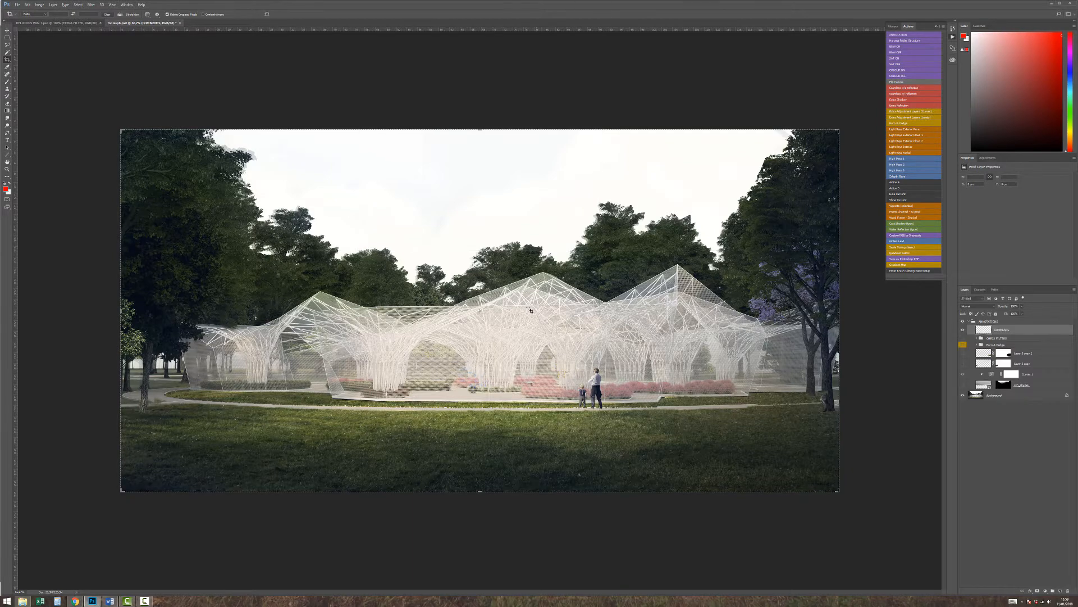
{"action": "key", "text": "Escape"}
{"action": "key", "text": "b"}
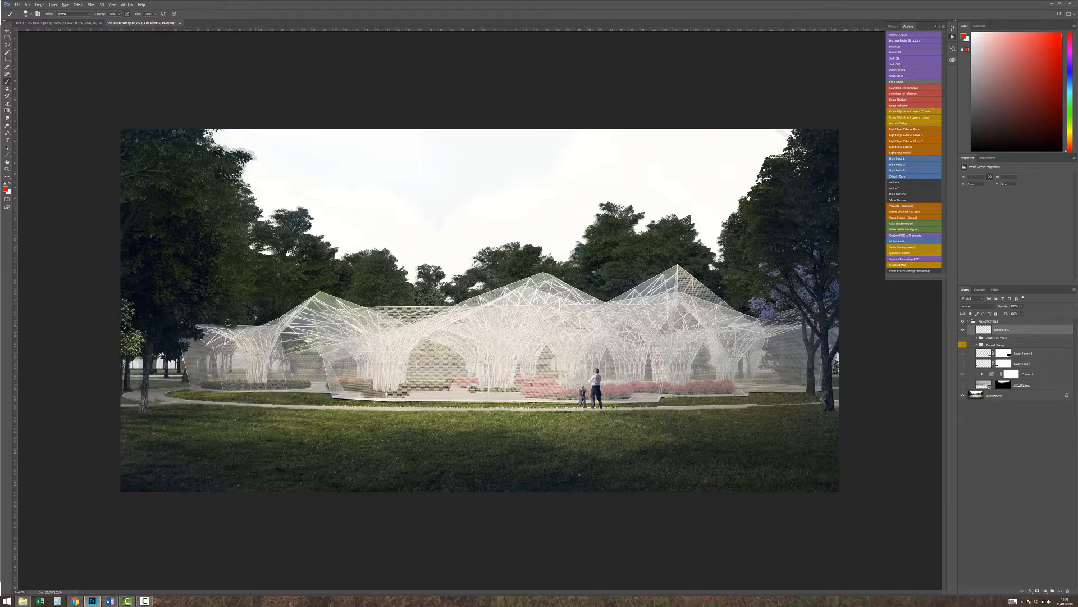
{"action": "left_click_drag", "start_coordinate": [260, 328], "coordinate": [337, 295]}
{"action": "left_click_drag", "start_coordinate": [423, 303], "coordinate": [495, 289]}
{"action": "mouse_move", "coordinate": [560, 267]}
{"action": "left_mouse_down"}
{"action": "mouse_move", "coordinate": [618, 301]}
{"action": "mouse_move", "coordinate": [686, 269]}
{"action": "mouse_move", "coordinate": [769, 333]}
{"action": "mouse_move", "coordinate": [759, 365]}
{"action": "mouse_move", "coordinate": [730, 398]}
{"action": "mouse_move", "coordinate": [290, 389]}
{"action": "mouse_move", "coordinate": [237, 381]}
{"action": "mouse_move", "coordinate": [178, 330]}
{"action": "mouse_move", "coordinate": [261, 320]}
{"action": "left_mouse_up"}
{"action": "mouse_move", "coordinate": [206, 177]}
{"action": "left_mouse_down"}
{"action": "mouse_move", "coordinate": [241, 280]}
{"action": "mouse_move", "coordinate": [154, 331]}
{"action": "mouse_move", "coordinate": [168, 386]}
{"action": "left_mouse_up"}
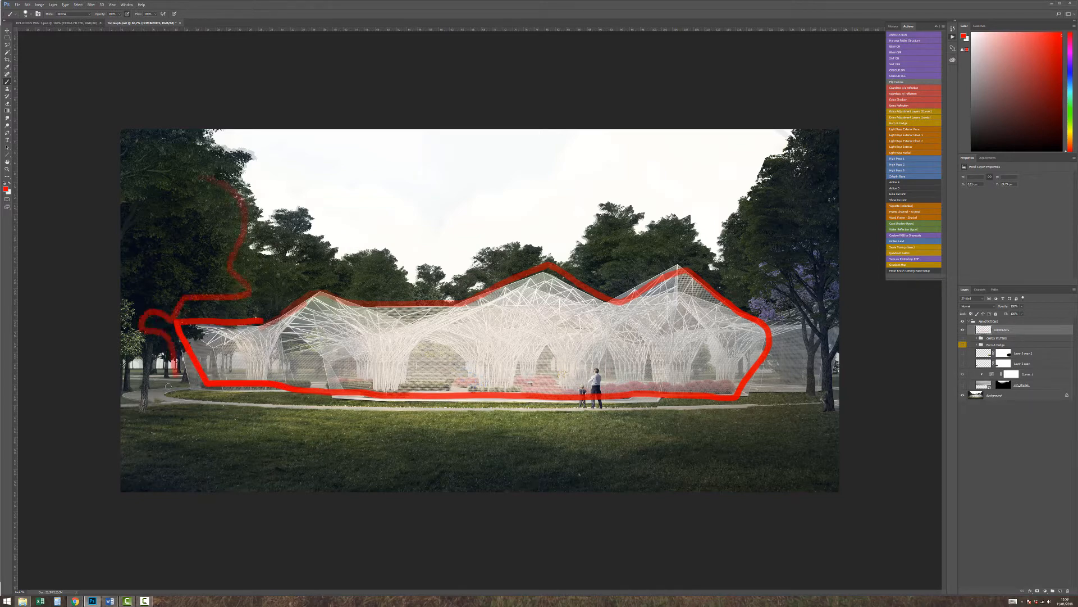
{"action": "mouse_move", "coordinate": [741, 177]}
{"action": "left_mouse_down"}
{"action": "mouse_move", "coordinate": [719, 268]}
{"action": "mouse_move", "coordinate": [779, 282]}
{"action": "mouse_move", "coordinate": [790, 393]}
{"action": "left_mouse_up"}
Clear the red outlines from the COMMENTS layer, along with a short stroke near the pavilion's left end, and remove the selection.
{"action": "key", "text": "ctrl+a"}
{"action": "key", "text": "Delete"}
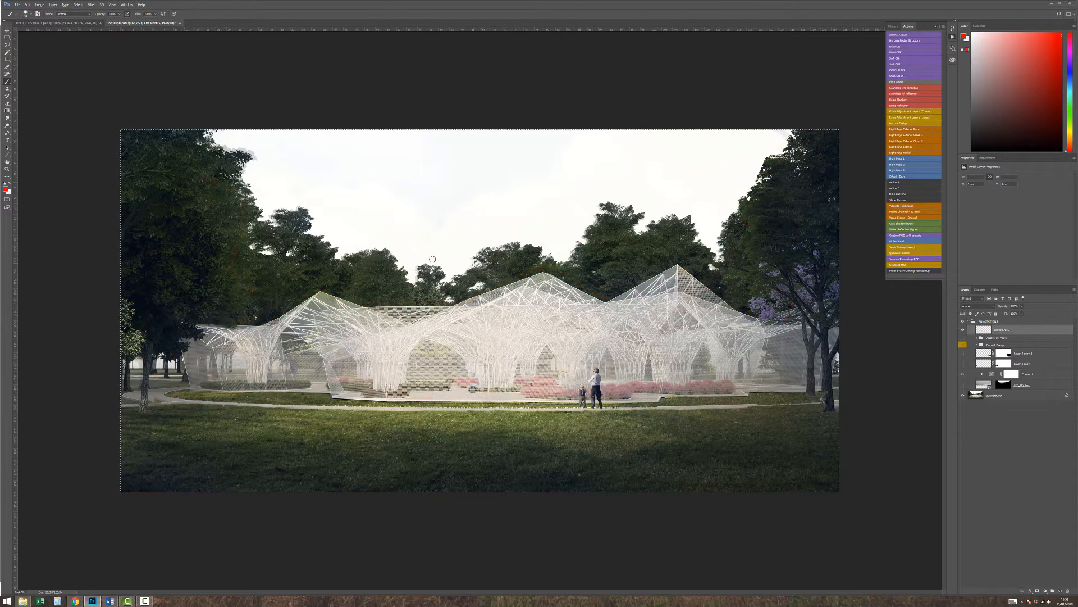
{"action": "key", "text": "ctrl+d"}
{"action": "mouse_move", "coordinate": [265, 375]}
{"action": "left_mouse_down"}
{"action": "mouse_move", "coordinate": [243, 322]}
{"action": "mouse_move", "coordinate": [362, 301]}
{"action": "mouse_move", "coordinate": [465, 304]}
{"action": "mouse_move", "coordinate": [543, 275]}
{"action": "mouse_move", "coordinate": [597, 293]}
{"action": "mouse_move", "coordinate": [707, 276]}
{"action": "mouse_move", "coordinate": [762, 319]}
{"action": "mouse_move", "coordinate": [748, 367]}
{"action": "mouse_move", "coordinate": [677, 391]}
{"action": "mouse_move", "coordinate": [357, 403]}
{"action": "mouse_move", "coordinate": [267, 387]}
{"action": "left_mouse_up"}
{"action": "key", "text": "ctrl+a"}
{"action": "key", "text": "Delete"}
{"action": "key", "text": "ctrl+d"}
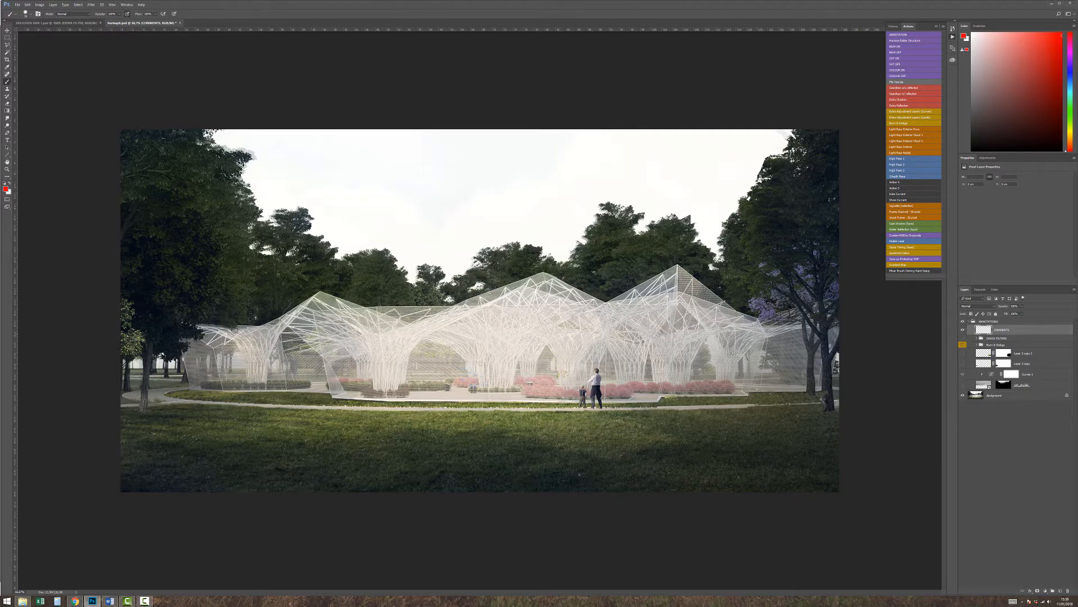
Bracket the pavilion's left end in red and sketch a rectangular frame with a smaller rectangle inside it in the sky.
{"action": "mouse_move", "coordinate": [203, 388]}
{"action": "left_mouse_down"}
{"action": "mouse_move", "coordinate": [200, 330]}
{"action": "mouse_move", "coordinate": [271, 325]}
{"action": "left_mouse_up"}
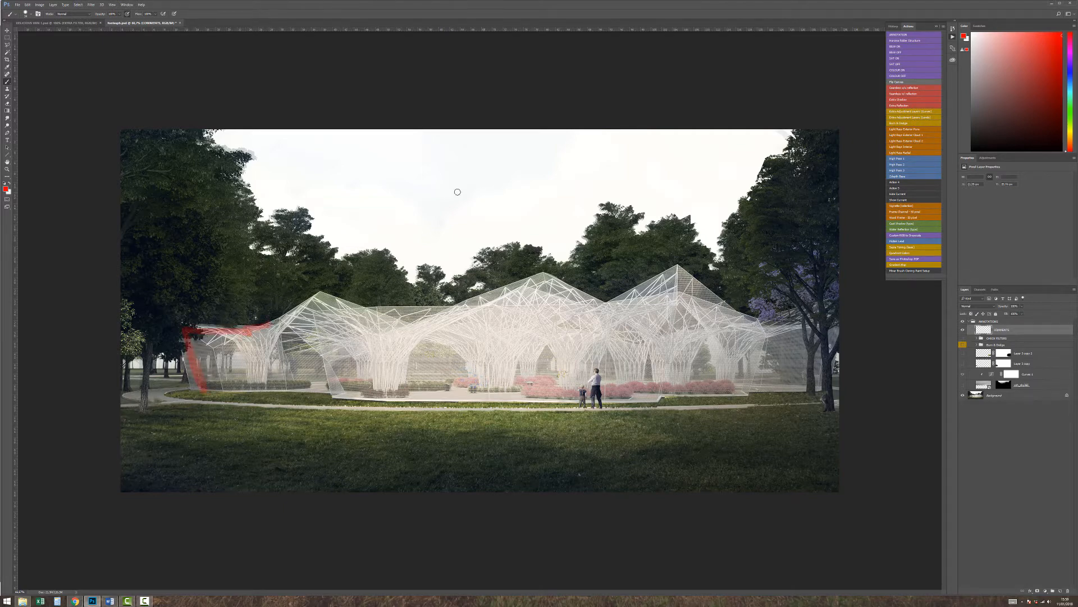
{"action": "mouse_move", "coordinate": [420, 147]}
{"action": "left_mouse_down"}
{"action": "mouse_move", "coordinate": [429, 218]}
{"action": "mouse_move", "coordinate": [570, 191]}
{"action": "mouse_move", "coordinate": [573, 222]}
{"action": "left_mouse_up"}
{"action": "left_click_drag", "start_coordinate": [429, 218], "coordinate": [553, 219]}
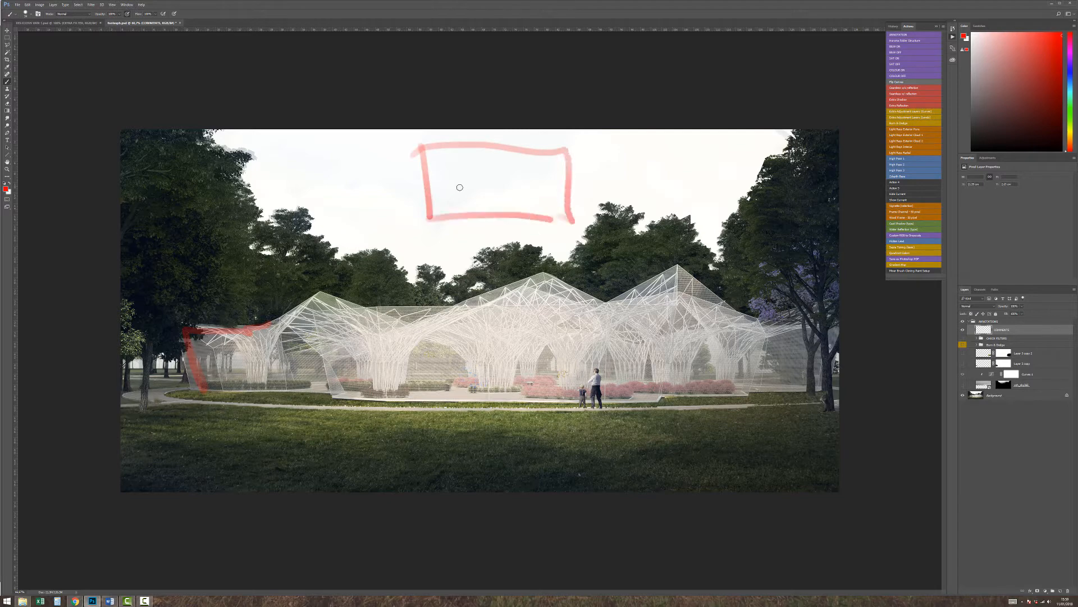
{"action": "left_click_drag", "start_coordinate": [452, 172], "coordinate": [454, 193]}
{"action": "mouse_move", "coordinate": [441, 170]}
{"action": "left_mouse_down"}
{"action": "mouse_move", "coordinate": [537, 174]}
{"action": "mouse_move", "coordinate": [547, 194]}
{"action": "left_mouse_up"}
Sketch a second red frame with a horizon line and vertical strokes beside the first, and clear all the marks.
{"action": "mouse_move", "coordinate": [466, 191]}
{"action": "left_mouse_down"}
{"action": "mouse_move", "coordinate": [538, 195]}
{"action": "mouse_move", "coordinate": [584, 157]}
{"action": "mouse_move", "coordinate": [753, 150]}
{"action": "mouse_move", "coordinate": [752, 192]}
{"action": "mouse_move", "coordinate": [596, 215]}
{"action": "mouse_move", "coordinate": [745, 192]}
{"action": "left_mouse_up"}
{"action": "mouse_move", "coordinate": [637, 178]}
{"action": "left_mouse_down"}
{"action": "mouse_move", "coordinate": [638, 187]}
{"action": "mouse_move", "coordinate": [703, 189]}
{"action": "left_mouse_up"}
{"action": "left_click_drag", "start_coordinate": [603, 145], "coordinate": [606, 199]}
{"action": "left_click_drag", "start_coordinate": [640, 167], "coordinate": [643, 199]}
{"action": "mouse_move", "coordinate": [666, 163]}
{"action": "left_mouse_down"}
{"action": "mouse_move", "coordinate": [667, 198]}
{"action": "mouse_move", "coordinate": [681, 202]}
{"action": "left_mouse_up"}
{"action": "mouse_move", "coordinate": [705, 169]}
{"action": "left_mouse_down"}
{"action": "mouse_move", "coordinate": [707, 202]}
{"action": "mouse_move", "coordinate": [739, 192]}
{"action": "left_mouse_up"}
{"action": "key", "text": "ctrl+a"}
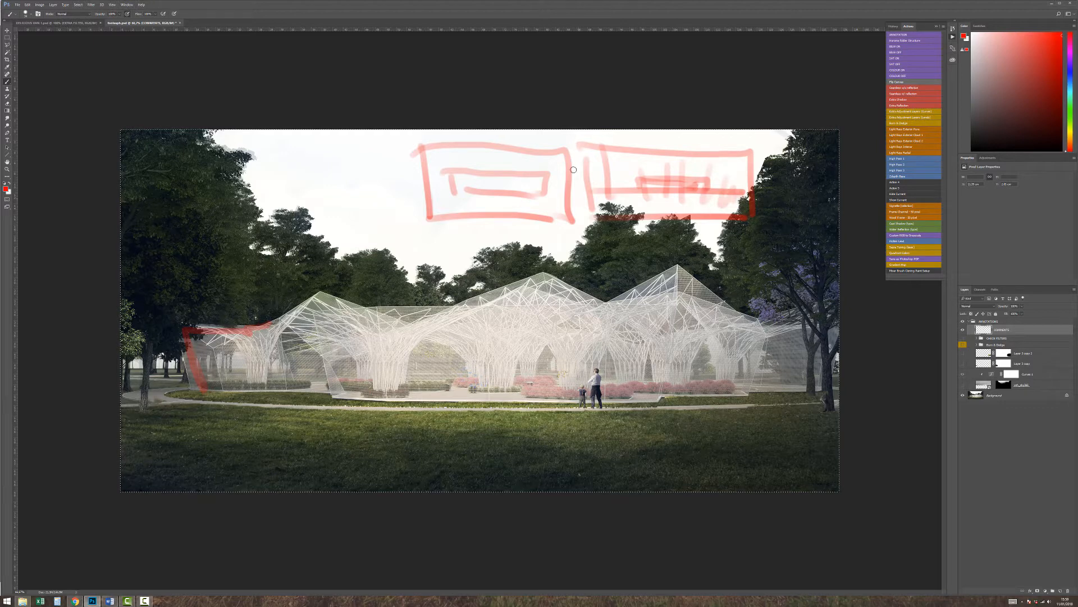
{"action": "key", "text": "Delete"}
{"action": "key", "text": "ctrl+d"}
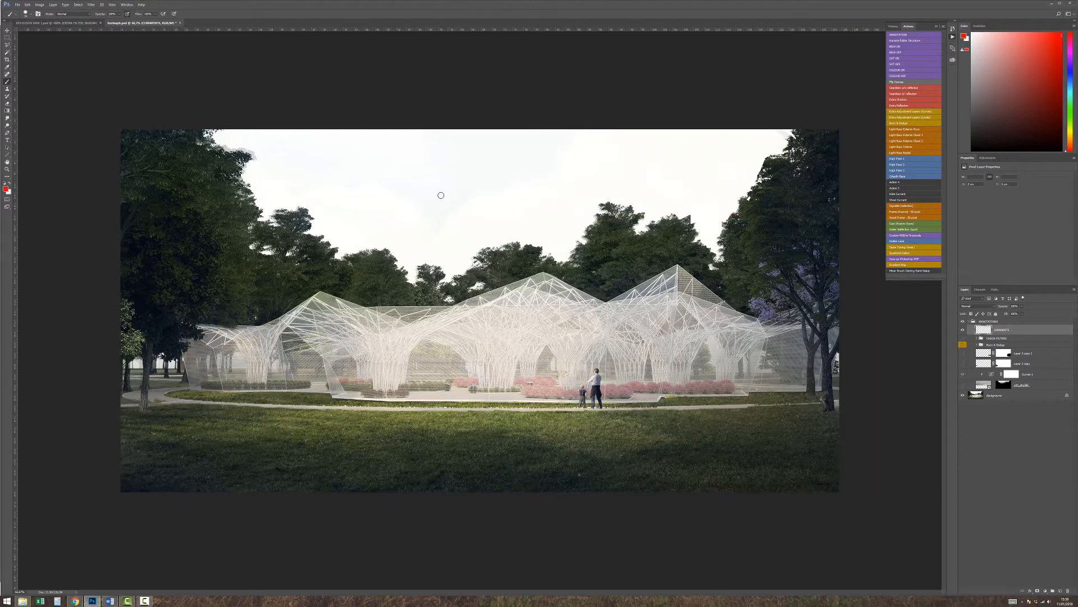
Sketch a framed portrait in the sky in red, with a round head, a pointed chin and a curly outline.
{"action": "mouse_move", "coordinate": [408, 136]}
{"action": "left_mouse_down"}
{"action": "mouse_move", "coordinate": [425, 207]}
{"action": "mouse_move", "coordinate": [407, 143]}
{"action": "mouse_move", "coordinate": [554, 137]}
{"action": "mouse_move", "coordinate": [557, 236]}
{"action": "left_mouse_up"}
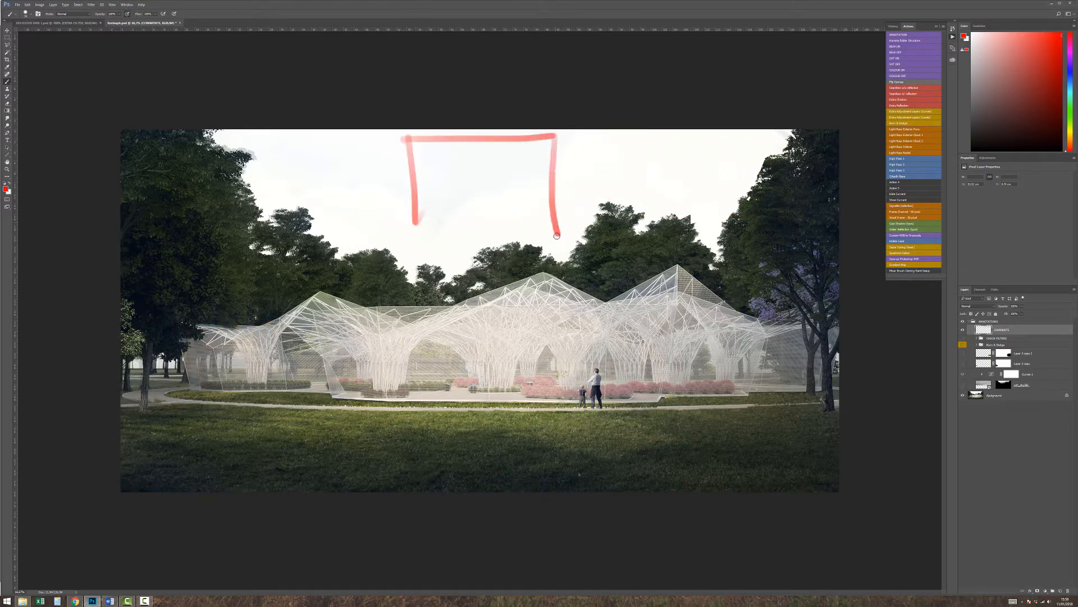
{"action": "left_click_drag", "start_coordinate": [414, 222], "coordinate": [557, 223]}
{"action": "mouse_move", "coordinate": [481, 150]}
{"action": "left_mouse_down"}
{"action": "mouse_move", "coordinate": [452, 191]}
{"action": "mouse_move", "coordinate": [490, 152]}
{"action": "mouse_move", "coordinate": [472, 172]}
{"action": "mouse_move", "coordinate": [510, 186]}
{"action": "left_mouse_up"}
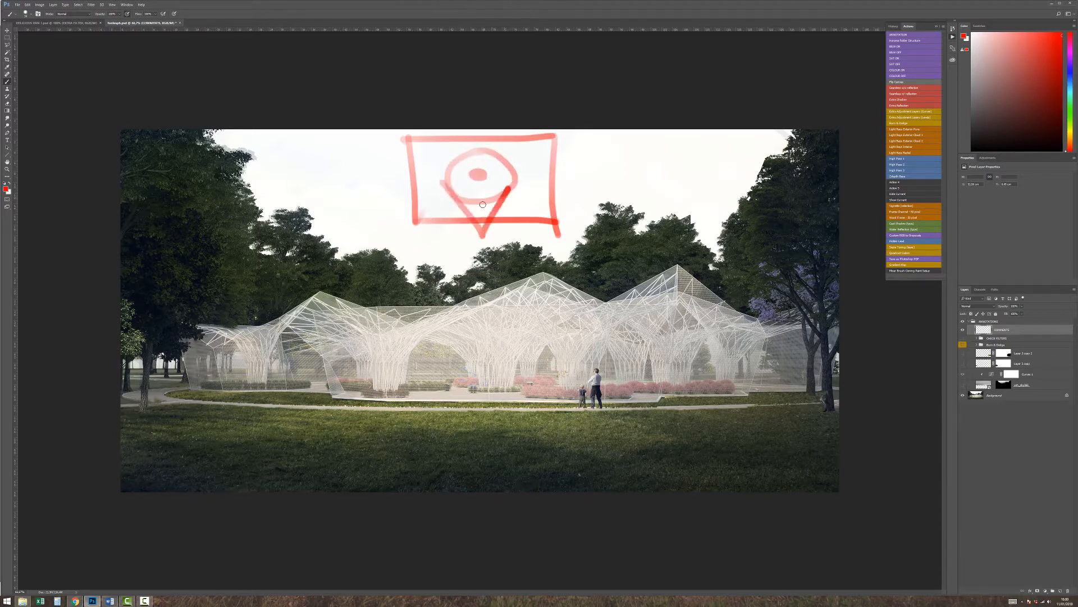
{"action": "mouse_move", "coordinate": [438, 176]}
{"action": "left_mouse_down"}
{"action": "mouse_move", "coordinate": [444, 160]}
{"action": "mouse_move", "coordinate": [478, 145]}
{"action": "mouse_move", "coordinate": [509, 153]}
{"action": "mouse_move", "coordinate": [520, 183]}
{"action": "left_mouse_up"}
Mark the right-hand treeline and both sides of the lawn in red, add scribbles to the framed portrait, and clear everything.
{"action": "mouse_move", "coordinate": [789, 174]}
{"action": "left_mouse_down"}
{"action": "mouse_move", "coordinate": [762, 251]}
{"action": "mouse_move", "coordinate": [562, 267]}
{"action": "left_mouse_up"}
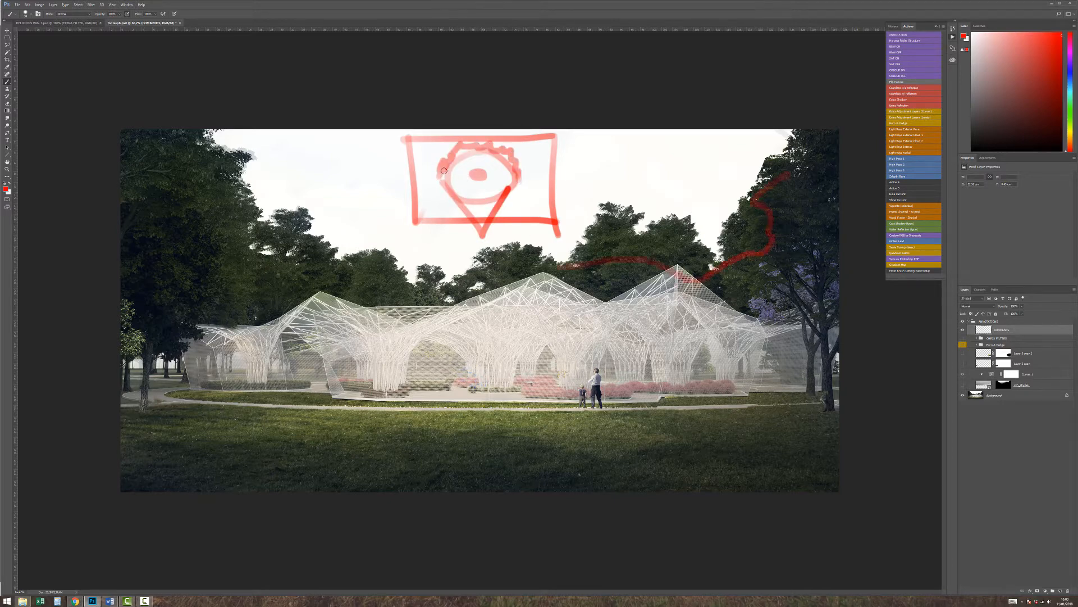
{"action": "left_click_drag", "start_coordinate": [443, 170], "coordinate": [446, 146]}
{"action": "left_click_drag", "start_coordinate": [442, 206], "coordinate": [453, 205]}
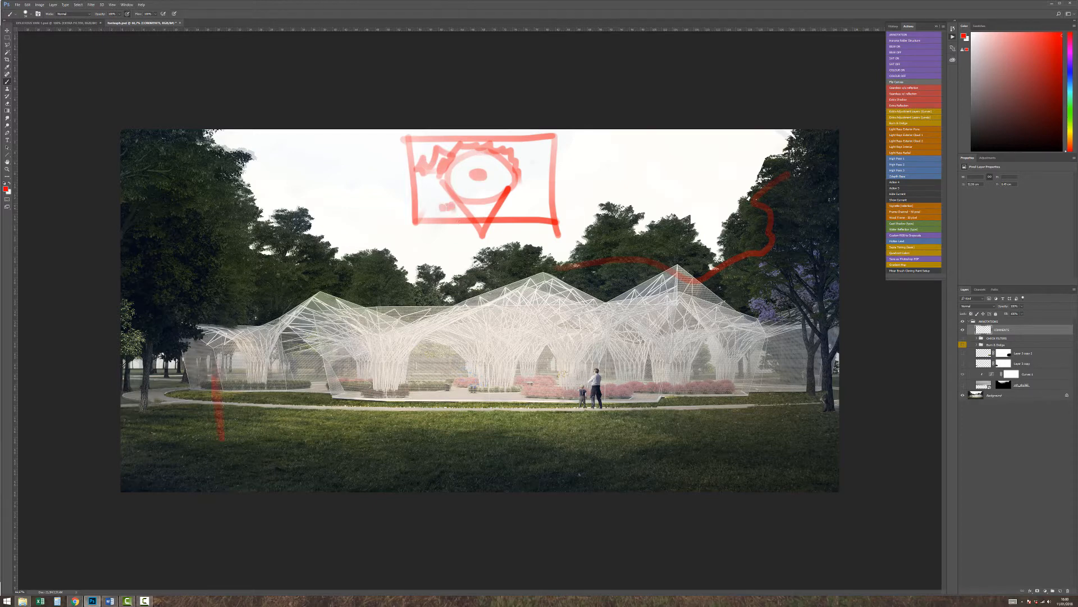
{"action": "left_click_drag", "start_coordinate": [221, 440], "coordinate": [243, 487]}
{"action": "mouse_move", "coordinate": [828, 391]}
{"action": "left_mouse_down"}
{"action": "mouse_move", "coordinate": [755, 486]}
{"action": "mouse_move", "coordinate": [724, 491]}
{"action": "left_mouse_up"}
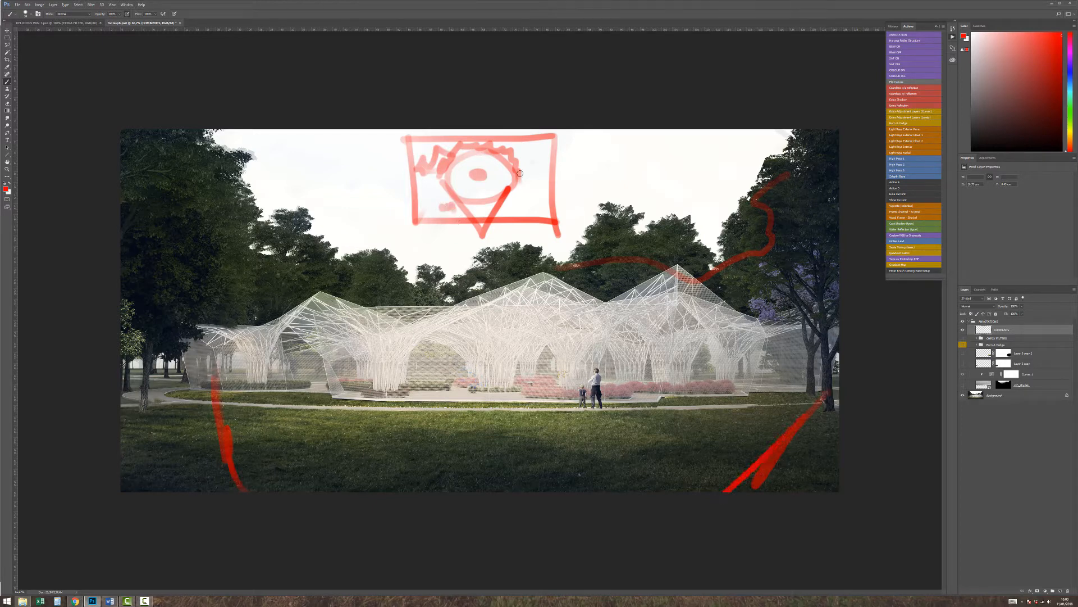
{"action": "left_click_drag", "start_coordinate": [492, 199], "coordinate": [496, 194]}
{"action": "left_click_drag", "start_coordinate": [479, 213], "coordinate": [468, 197]}
{"action": "key", "text": "ctrl+a"}
{"action": "key", "text": "Delete"}
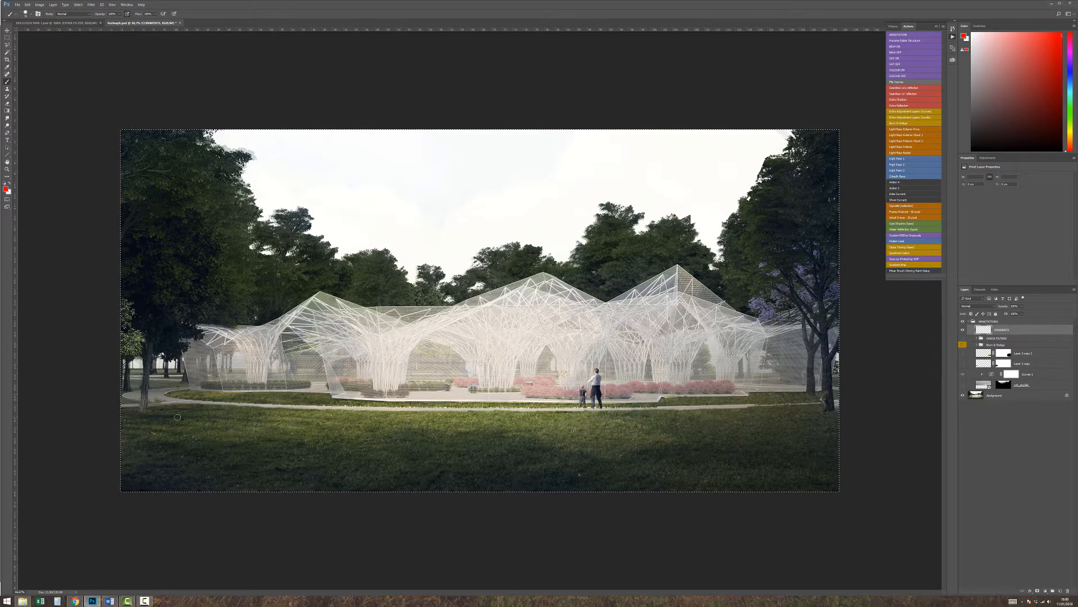
Box in the pavilion with red strokes and paint tree-like vertical shapes across it, using a larger brush for the thick trunk.
{"action": "mouse_move", "coordinate": [178, 417]}
{"action": "left_mouse_down"}
{"action": "mouse_move", "coordinate": [553, 289]}
{"action": "mouse_move", "coordinate": [730, 387]}
{"action": "mouse_move", "coordinate": [374, 387]}
{"action": "mouse_move", "coordinate": [191, 299]}
{"action": "mouse_move", "coordinate": [657, 284]}
{"action": "mouse_move", "coordinate": [699, 396]}
{"action": "left_mouse_up"}
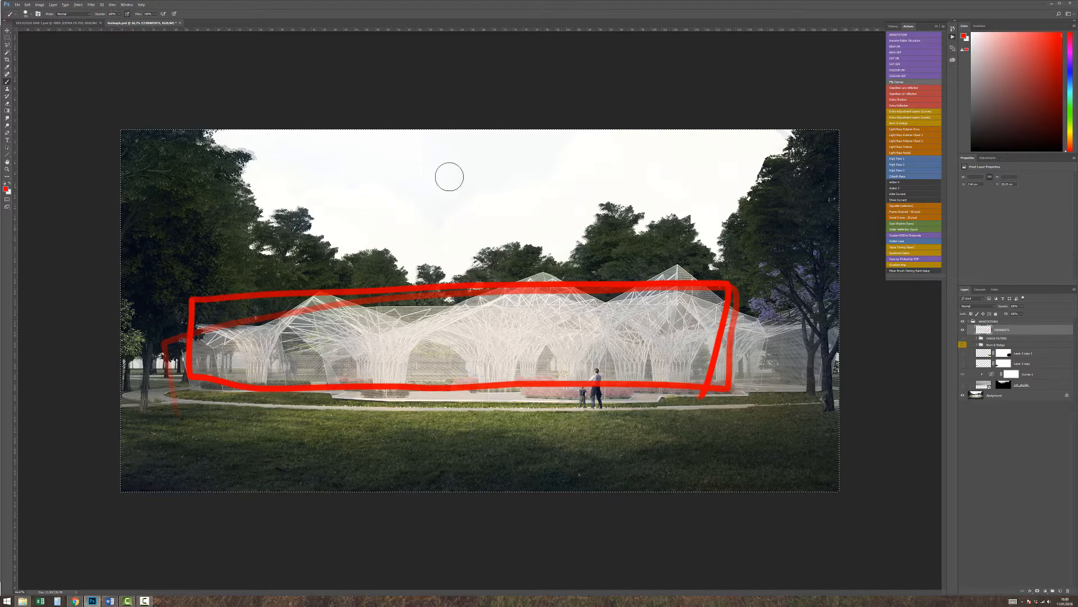
{"action": "mouse_move", "coordinate": [262, 141]}
{"action": "left_mouse_down"}
{"action": "mouse_move", "coordinate": [288, 481]}
{"action": "mouse_move", "coordinate": [268, 169]}
{"action": "left_mouse_up"}
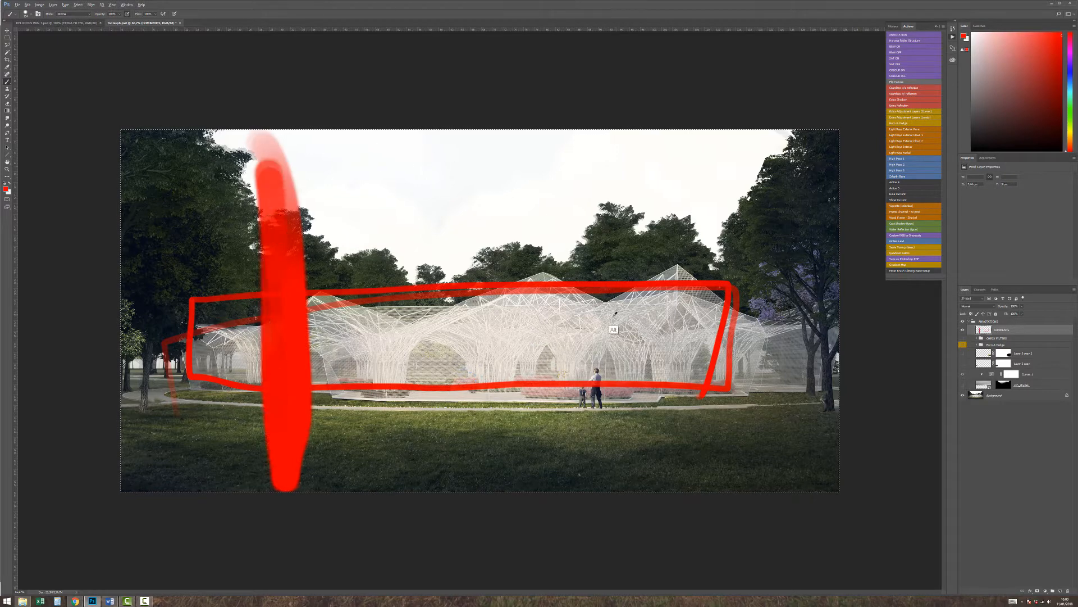
{"action": "mouse_move", "coordinate": [645, 228]}
{"action": "left_mouse_down"}
{"action": "mouse_move", "coordinate": [643, 348]}
{"action": "mouse_move", "coordinate": [646, 243]}
{"action": "mouse_move", "coordinate": [615, 168]}
{"action": "left_mouse_up"}
{"action": "mouse_move", "coordinate": [681, 149]}
{"action": "left_mouse_down"}
{"action": "mouse_move", "coordinate": [702, 132]}
{"action": "mouse_move", "coordinate": [688, 218]}
{"action": "left_mouse_up"}
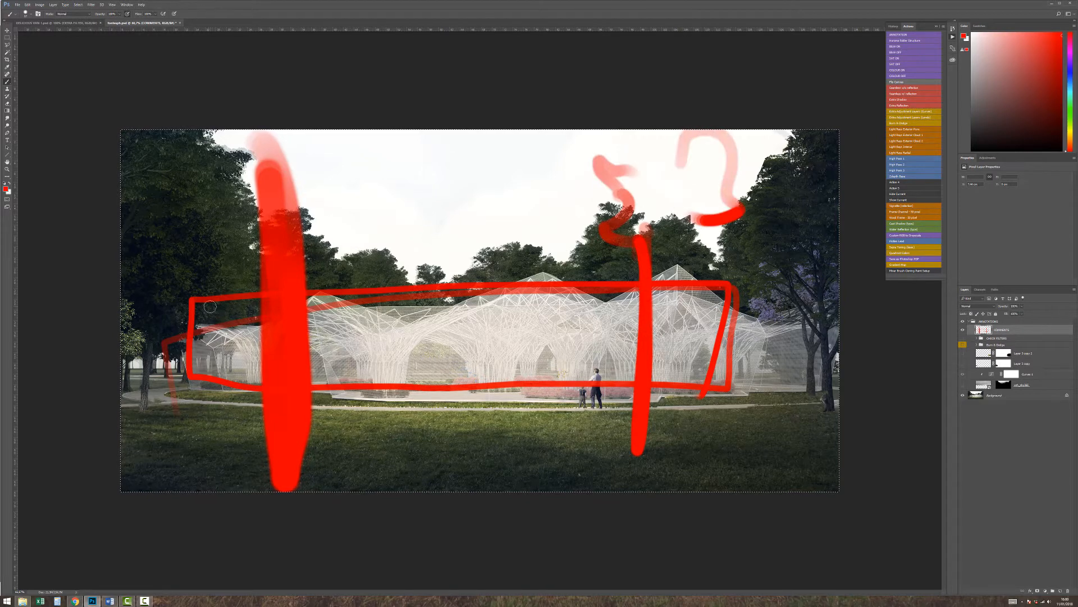
Reinforce the red box around the pavilion, add another thin tree shape over its left half, and clear the marks.
{"action": "mouse_move", "coordinate": [210, 306]}
{"action": "left_mouse_down"}
{"action": "mouse_move", "coordinate": [364, 286]}
{"action": "mouse_move", "coordinate": [765, 273]}
{"action": "mouse_move", "coordinate": [702, 394]}
{"action": "mouse_move", "coordinate": [241, 391]}
{"action": "mouse_move", "coordinate": [438, 275]}
{"action": "mouse_move", "coordinate": [668, 274]}
{"action": "mouse_move", "coordinate": [432, 398]}
{"action": "mouse_move", "coordinate": [216, 362]}
{"action": "mouse_move", "coordinate": [415, 270]}
{"action": "mouse_move", "coordinate": [746, 292]}
{"action": "mouse_move", "coordinate": [276, 388]}
{"action": "mouse_move", "coordinate": [237, 275]}
{"action": "mouse_move", "coordinate": [550, 266]}
{"action": "left_mouse_up"}
{"action": "left_click_drag", "start_coordinate": [397, 348], "coordinate": [389, 360]}
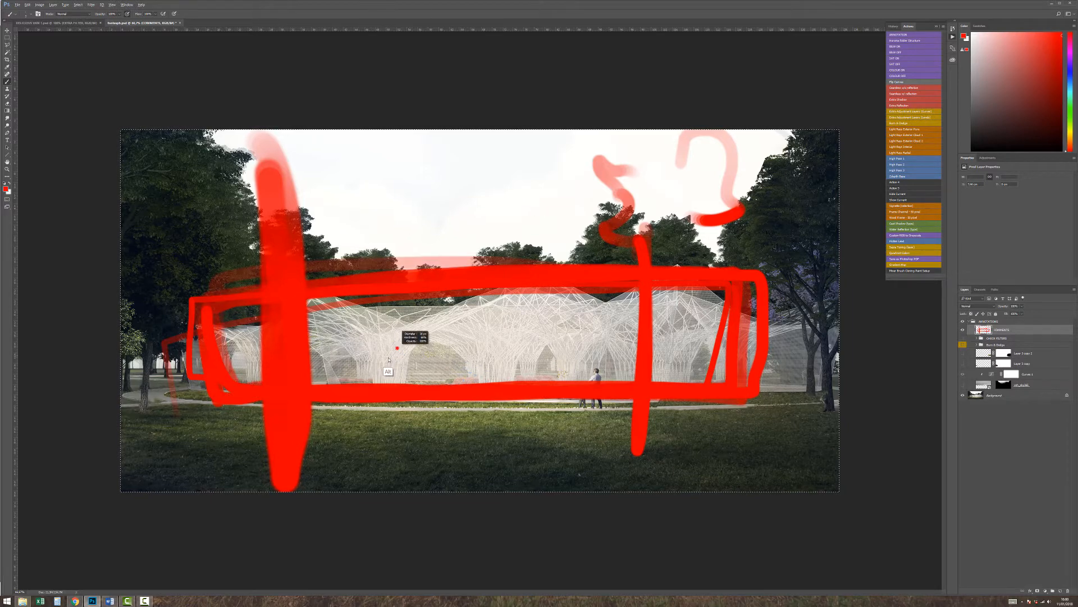
{"action": "left_click_drag", "start_coordinate": [374, 239], "coordinate": [369, 422]}
{"action": "mouse_move", "coordinate": [337, 233]}
{"action": "left_mouse_down"}
{"action": "mouse_move", "coordinate": [329, 180]}
{"action": "mouse_move", "coordinate": [387, 152]}
{"action": "left_mouse_up"}
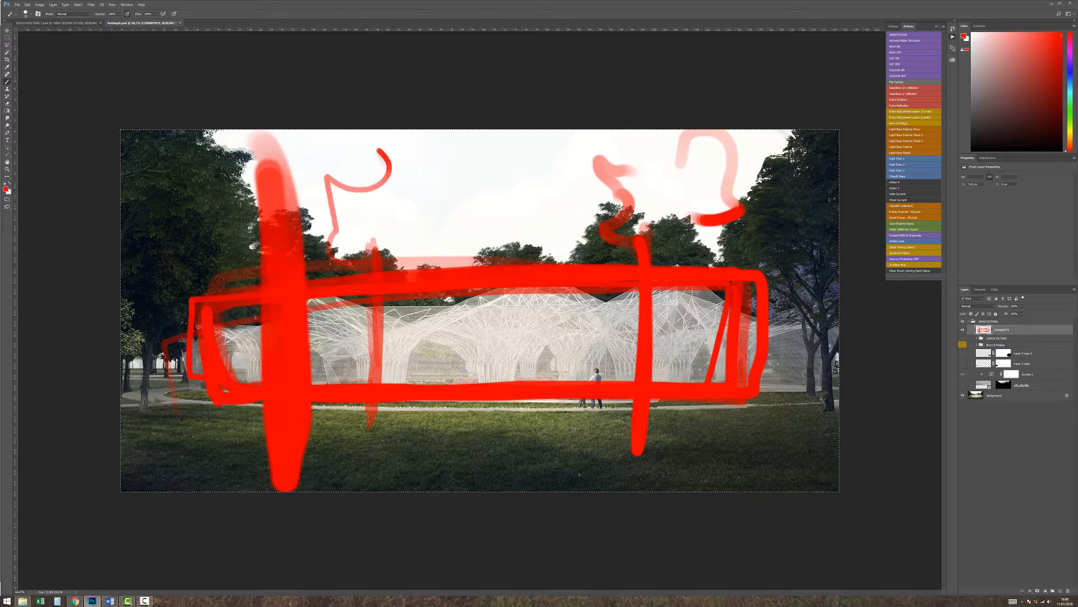
{"action": "key", "text": "Delete"}
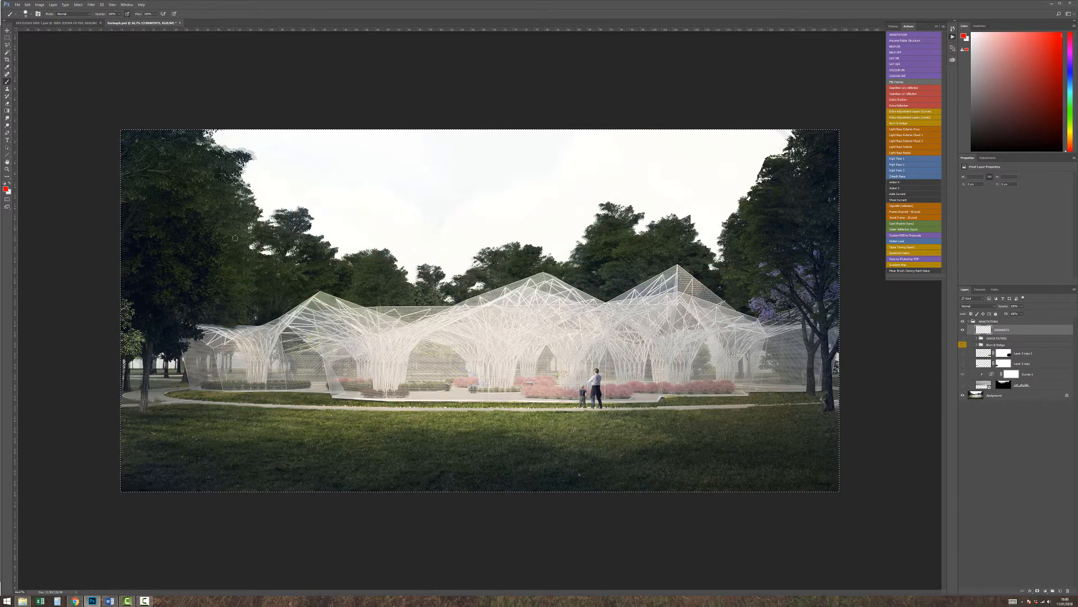
Paint a wavy red canopy line across the image with several vertical tree trunks and branches in front of the pavilion.
{"action": "mouse_move", "coordinate": [281, 208]}
{"action": "left_mouse_down"}
{"action": "mouse_move", "coordinate": [264, 195]}
{"action": "mouse_move", "coordinate": [140, 221]}
{"action": "mouse_move", "coordinate": [205, 208]}
{"action": "mouse_move", "coordinate": [211, 221]}
{"action": "mouse_move", "coordinate": [138, 200]}
{"action": "mouse_move", "coordinate": [469, 275]}
{"action": "mouse_move", "coordinate": [695, 206]}
{"action": "mouse_move", "coordinate": [841, 197]}
{"action": "left_mouse_up"}
{"action": "mouse_move", "coordinate": [649, 131]}
{"action": "left_mouse_down"}
{"action": "mouse_move", "coordinate": [622, 445]}
{"action": "mouse_move", "coordinate": [643, 163]}
{"action": "mouse_move", "coordinate": [649, 464]}
{"action": "mouse_move", "coordinate": [656, 169]}
{"action": "left_mouse_up"}
{"action": "left_click_drag", "start_coordinate": [382, 209], "coordinate": [391, 414]}
{"action": "mouse_move", "coordinate": [278, 155]}
{"action": "left_mouse_down"}
{"action": "mouse_move", "coordinate": [276, 190]}
{"action": "mouse_move", "coordinate": [271, 158]}
{"action": "mouse_move", "coordinate": [222, 154]}
{"action": "mouse_move", "coordinate": [223, 141]}
{"action": "mouse_move", "coordinate": [303, 188]}
{"action": "mouse_move", "coordinate": [340, 170]}
{"action": "mouse_move", "coordinate": [344, 131]}
{"action": "left_mouse_up"}
{"action": "mouse_move", "coordinate": [329, 174]}
{"action": "left_mouse_down"}
{"action": "mouse_move", "coordinate": [391, 206]}
{"action": "mouse_move", "coordinate": [407, 146]}
{"action": "mouse_move", "coordinate": [438, 129]}
{"action": "left_mouse_up"}
{"action": "mouse_move", "coordinate": [631, 129]}
{"action": "left_mouse_down"}
{"action": "mouse_move", "coordinate": [692, 150]}
{"action": "mouse_move", "coordinate": [754, 140]}
{"action": "mouse_move", "coordinate": [656, 174]}
{"action": "left_mouse_up"}
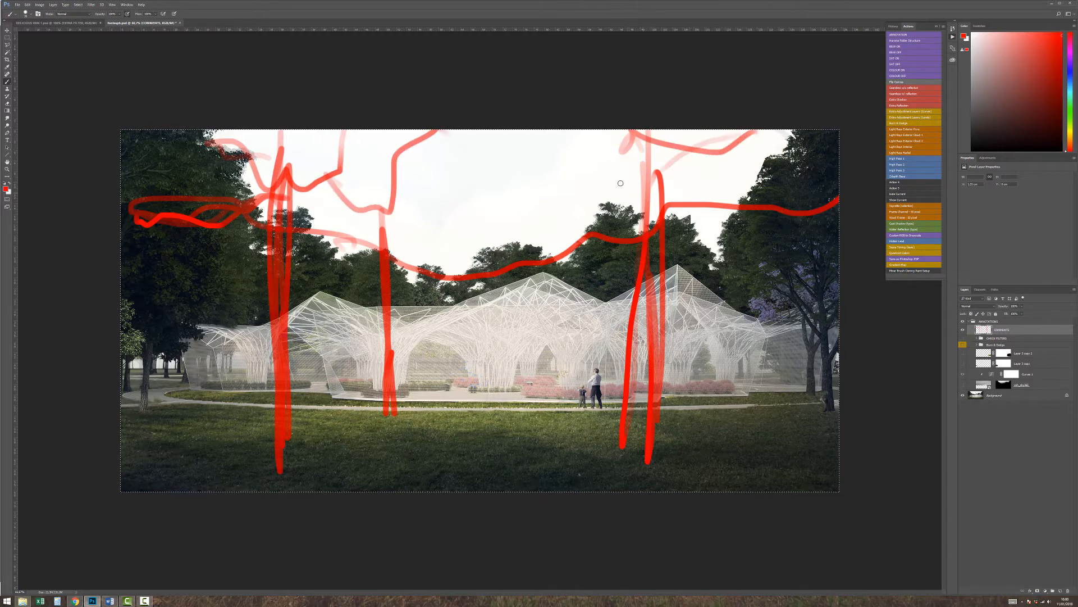
Outline the pavilion behind the sketched trees in red, clear the whole sketch and remove the selection.
{"action": "mouse_move", "coordinate": [225, 298]}
{"action": "left_mouse_down"}
{"action": "mouse_move", "coordinate": [235, 394]}
{"action": "mouse_move", "coordinate": [626, 294]}
{"action": "mouse_move", "coordinate": [730, 388]}
{"action": "mouse_move", "coordinate": [729, 400]}
{"action": "left_mouse_up"}
{"action": "left_click_drag", "start_coordinate": [236, 382], "coordinate": [733, 396]}
{"action": "key", "text": "Delete"}
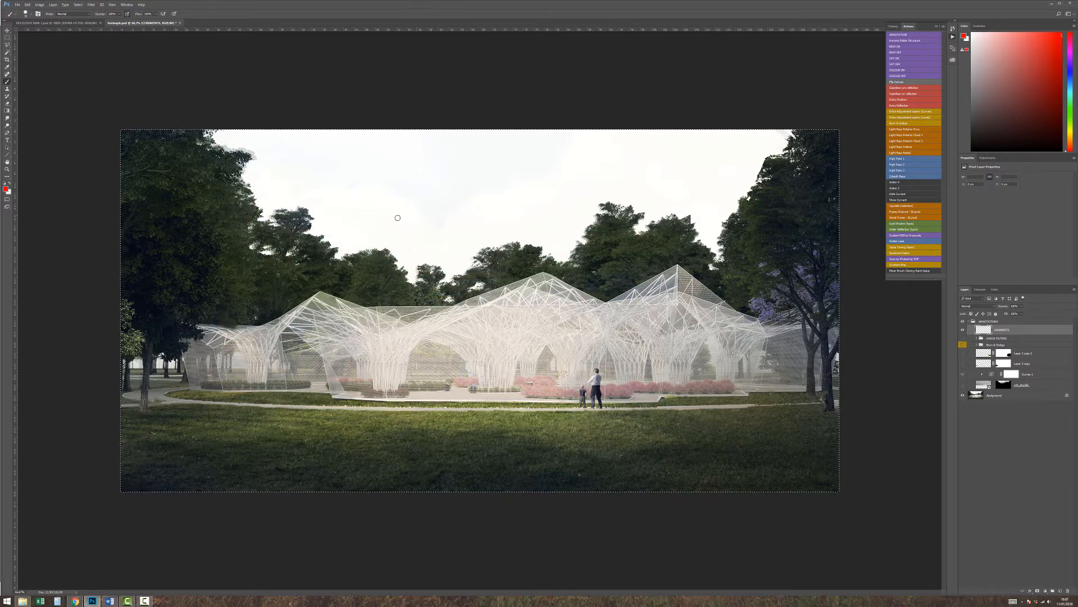
{"action": "key", "text": "ctrl+d"}
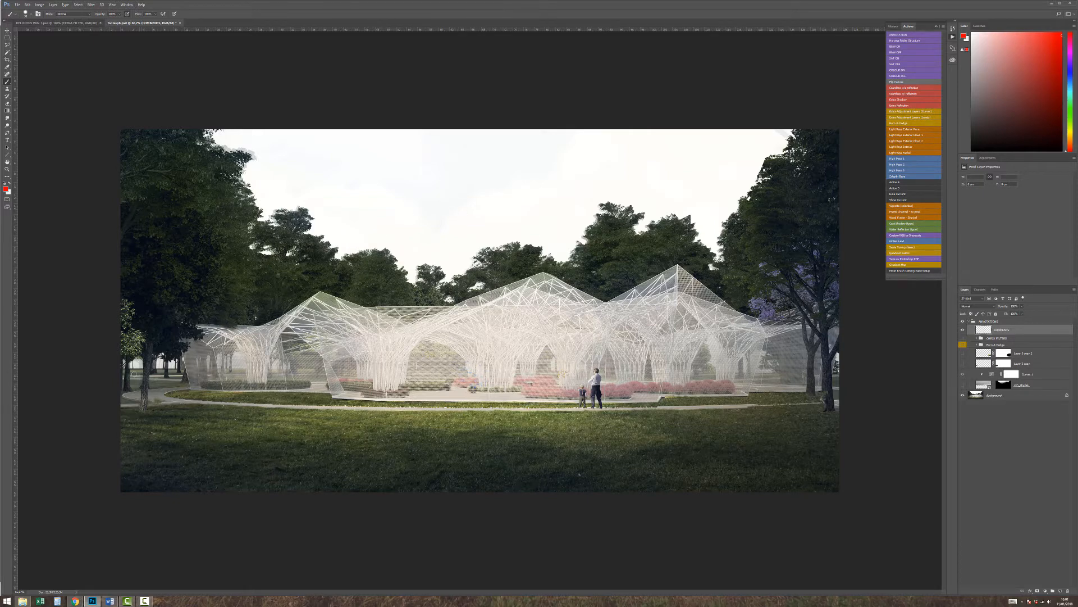
Trace the ground line and path in front of the pavilion in red, and clear the strokes.
{"action": "left_click_drag", "start_coordinate": [178, 372], "coordinate": [130, 369]}
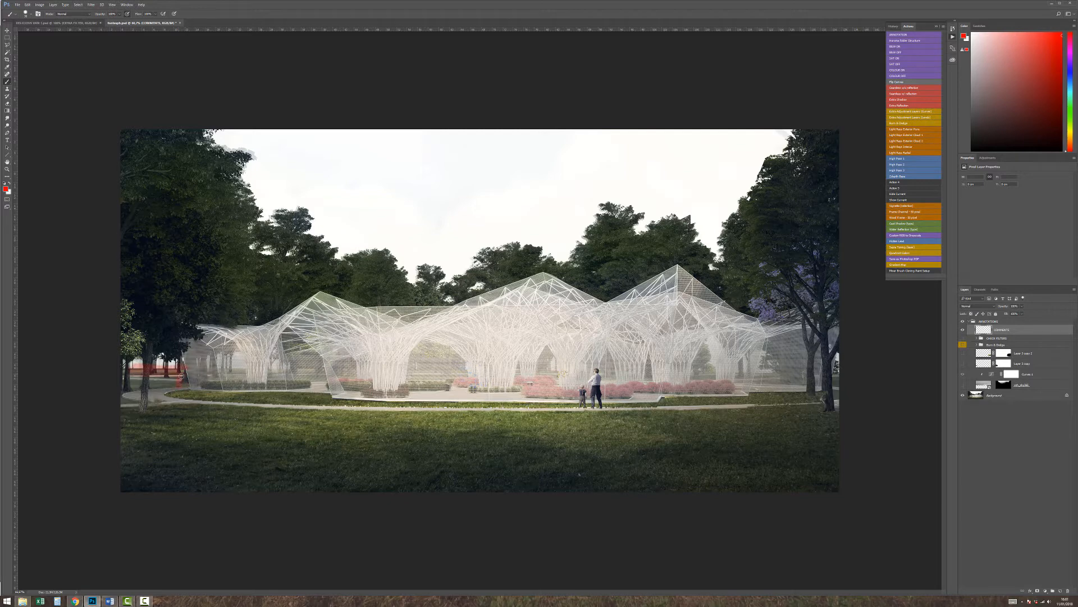
{"action": "mouse_move", "coordinate": [331, 405]}
{"action": "left_mouse_down"}
{"action": "mouse_move", "coordinate": [531, 414]}
{"action": "mouse_move", "coordinate": [791, 398]}
{"action": "left_mouse_up"}
{"action": "key", "text": "ctrl+a"}
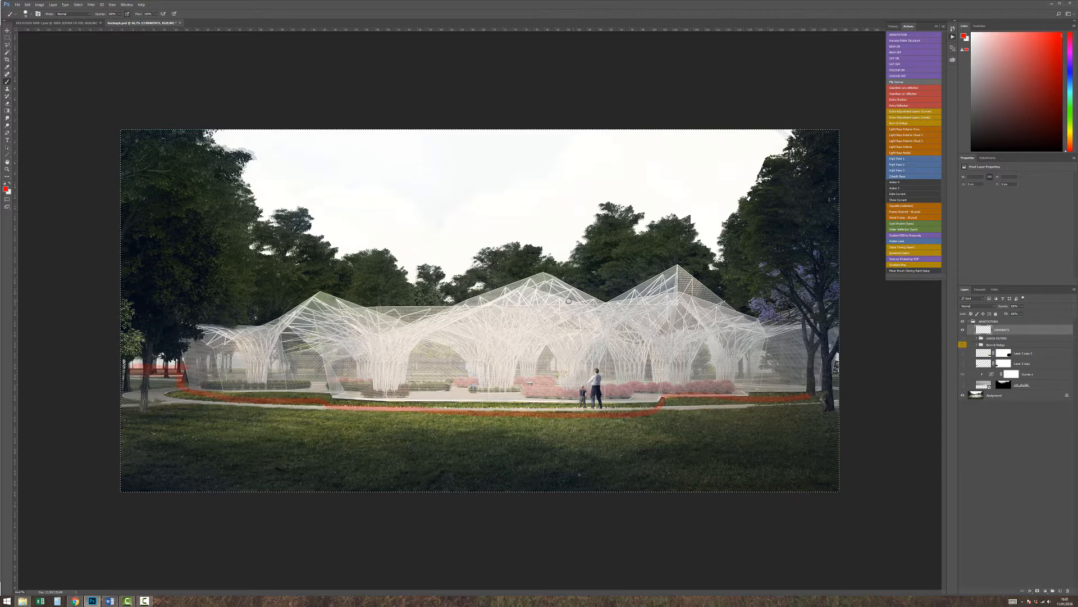
{"action": "key", "text": "Delete"}
{"action": "key", "text": "ctrl+d"}
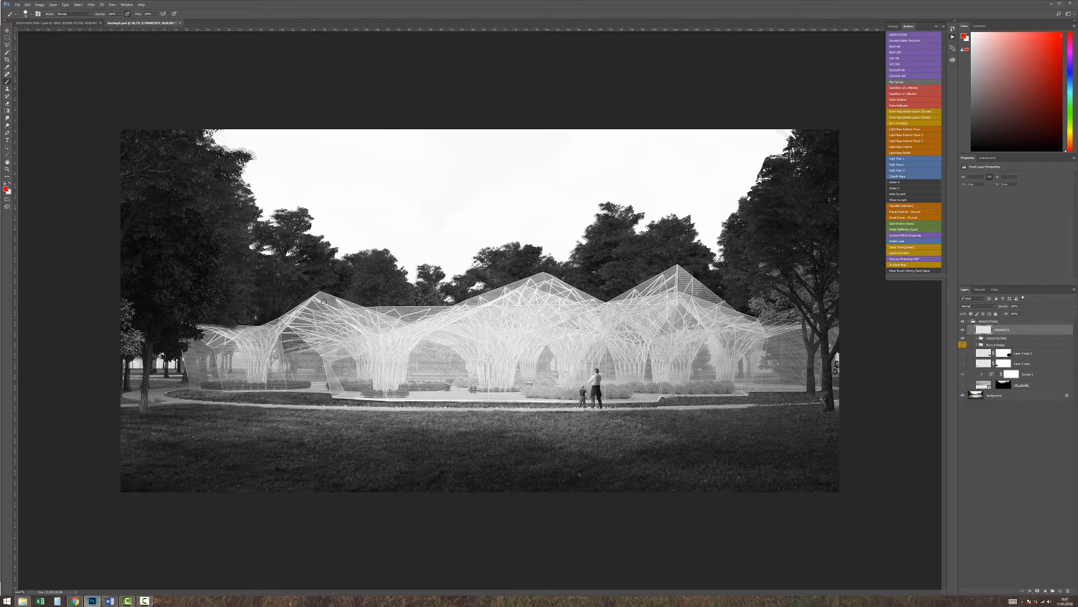
Outline the pavilion, the lawn's upper edge and the treeline against the sky in red on the black-and-white view.
{"action": "mouse_move", "coordinate": [193, 339]}
{"action": "left_mouse_down"}
{"action": "mouse_move", "coordinate": [225, 326]}
{"action": "mouse_move", "coordinate": [429, 308]}
{"action": "mouse_move", "coordinate": [595, 270]}
{"action": "mouse_move", "coordinate": [741, 296]}
{"action": "mouse_move", "coordinate": [741, 394]}
{"action": "mouse_move", "coordinate": [334, 400]}
{"action": "mouse_move", "coordinate": [225, 376]}
{"action": "left_mouse_up"}
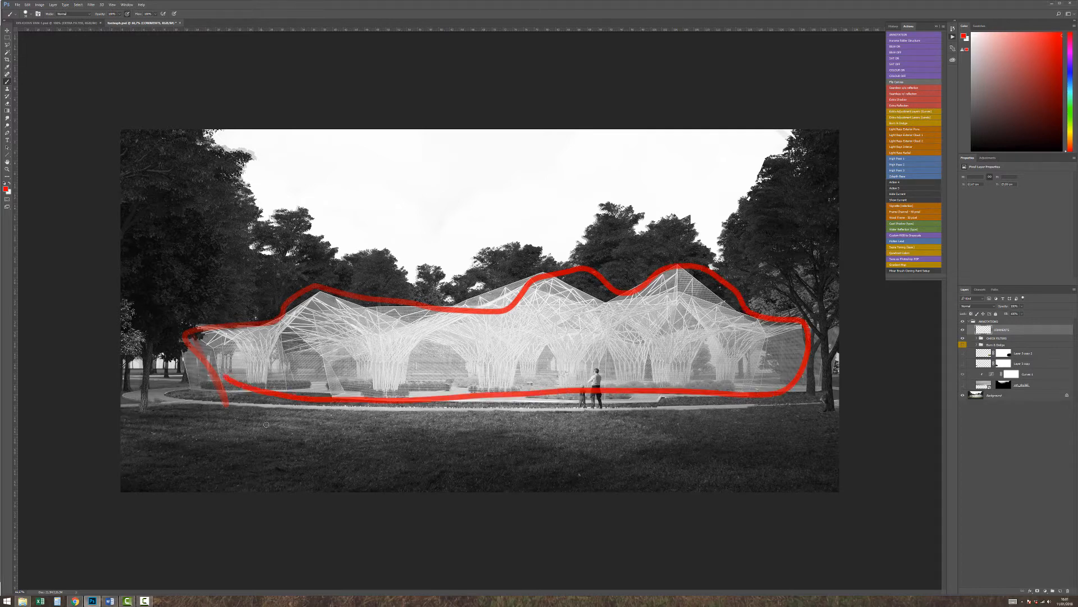
{"action": "mouse_move", "coordinate": [201, 414]}
{"action": "left_mouse_down"}
{"action": "mouse_move", "coordinate": [617, 410]}
{"action": "mouse_move", "coordinate": [832, 480]}
{"action": "left_mouse_up"}
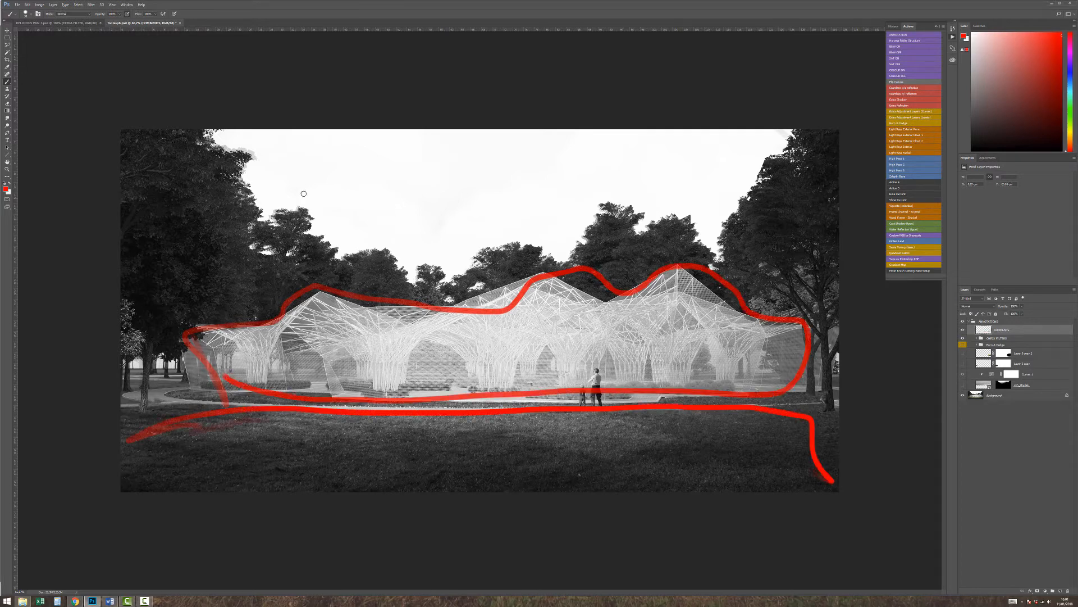
{"action": "mouse_move", "coordinate": [225, 135]}
{"action": "left_mouse_down"}
{"action": "mouse_move", "coordinate": [256, 166]}
{"action": "mouse_move", "coordinate": [278, 227]}
{"action": "mouse_move", "coordinate": [393, 259]}
{"action": "mouse_move", "coordinate": [416, 250]}
{"action": "mouse_move", "coordinate": [445, 267]}
{"action": "mouse_move", "coordinate": [489, 252]}
{"action": "mouse_move", "coordinate": [573, 254]}
{"action": "mouse_move", "coordinate": [646, 219]}
{"action": "mouse_move", "coordinate": [699, 244]}
{"action": "mouse_move", "coordinate": [785, 147]}
{"action": "left_mouse_up"}
{"action": "left_click", "coordinate": [604, 335]}
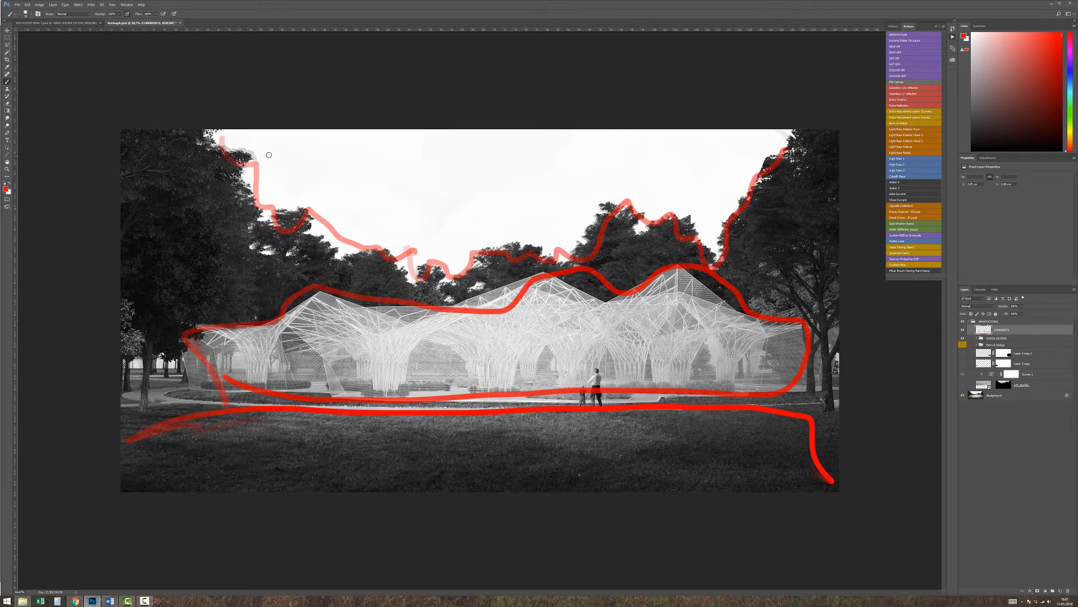
Add horizontal red strokes across the sky between the trees, and clear all the marks from the COMMENTS layer.
{"action": "left_click_drag", "start_coordinate": [302, 199], "coordinate": [553, 209]}
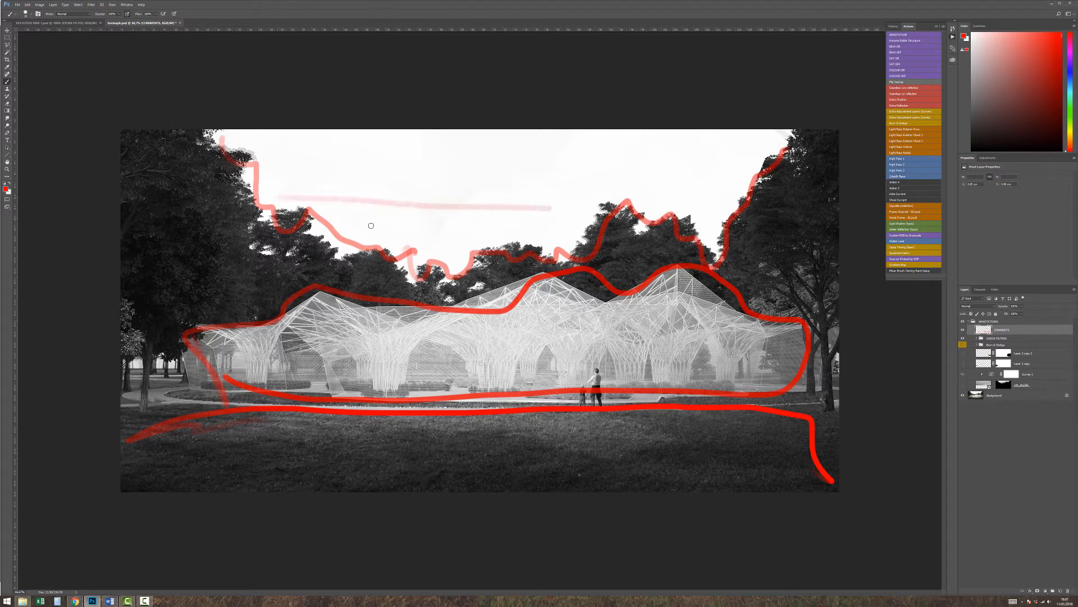
{"action": "left_click_drag", "start_coordinate": [387, 225], "coordinate": [547, 225]}
{"action": "left_click_drag", "start_coordinate": [405, 204], "coordinate": [584, 201]}
{"action": "mouse_move", "coordinate": [485, 217]}
{"action": "left_mouse_down"}
{"action": "mouse_move", "coordinate": [567, 215]}
{"action": "mouse_move", "coordinate": [602, 195]}
{"action": "mouse_move", "coordinate": [716, 216]}
{"action": "left_mouse_up"}
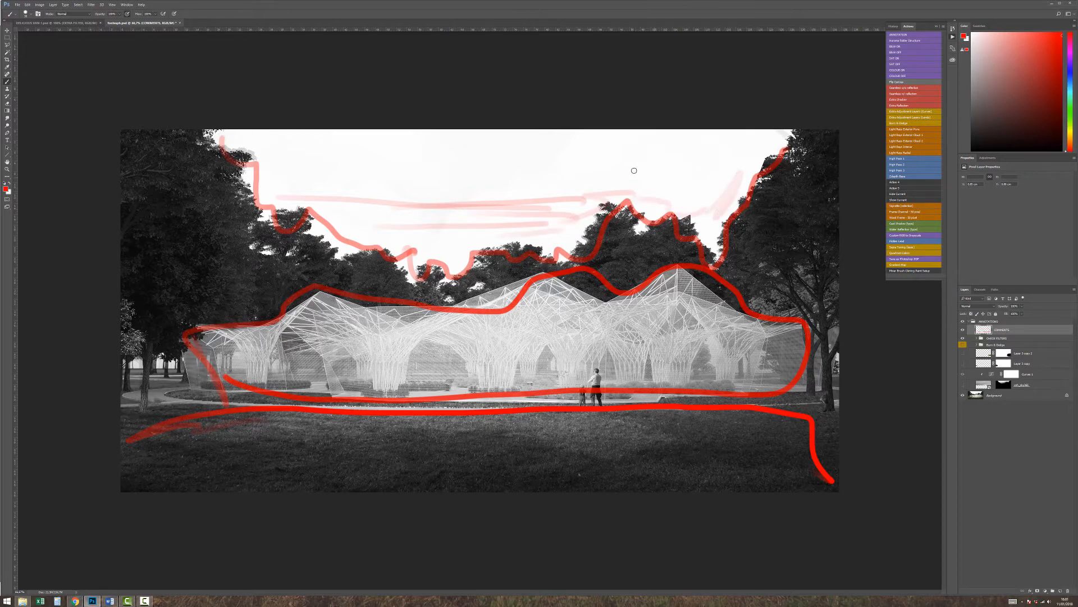
{"action": "mouse_move", "coordinate": [467, 189]}
{"action": "left_mouse_down"}
{"action": "mouse_move", "coordinate": [555, 186]}
{"action": "mouse_move", "coordinate": [506, 191]}
{"action": "left_mouse_up"}
{"action": "key", "text": "ctrl+a"}
{"action": "key", "text": "Delete"}
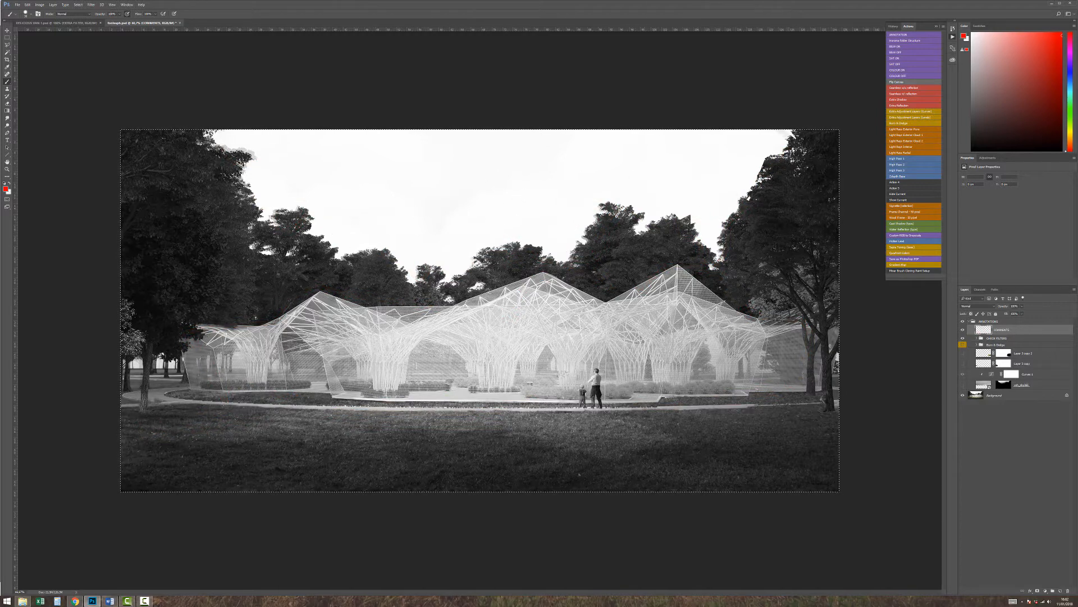
Trace the edge of the right-hand trees against the sky in red, and clear the strokes.
{"action": "left_click_drag", "start_coordinate": [793, 131], "coordinate": [779, 145]}
{"action": "left_click_drag", "start_coordinate": [713, 278], "coordinate": [664, 255]}
{"action": "key", "text": "Delete"}
Paint a wavy red line across the lawn and a loose outline around the pavilion above it.
{"action": "mouse_move", "coordinate": [202, 427]}
{"action": "left_mouse_down"}
{"action": "mouse_move", "coordinate": [452, 428]}
{"action": "mouse_move", "coordinate": [574, 448]}
{"action": "mouse_move", "coordinate": [660, 425]}
{"action": "left_mouse_up"}
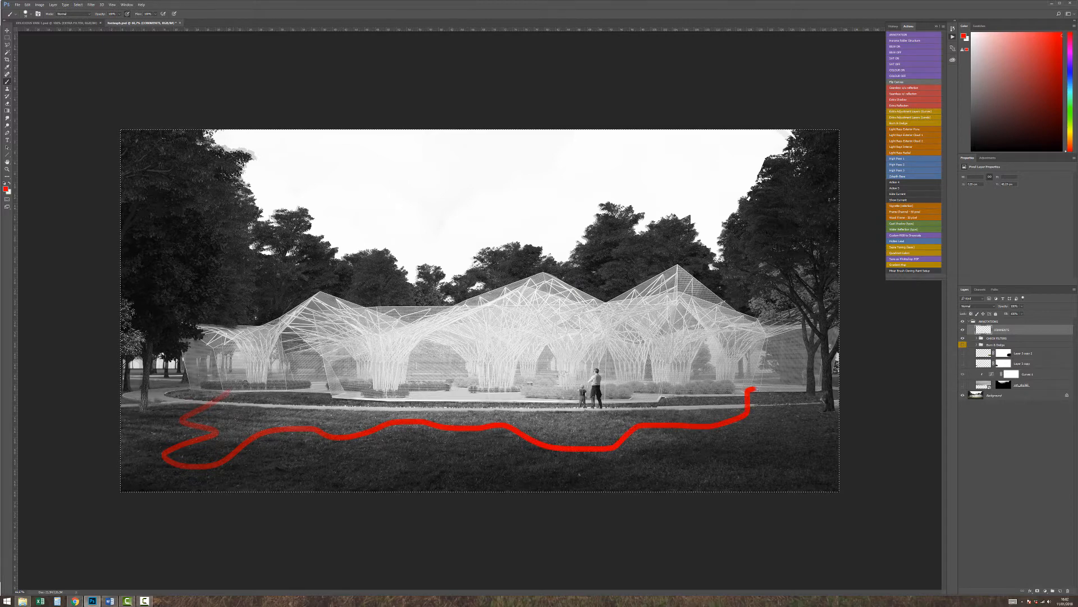
{"action": "mouse_move", "coordinate": [207, 358]}
{"action": "left_mouse_down"}
{"action": "mouse_move", "coordinate": [243, 330]}
{"action": "mouse_move", "coordinate": [272, 337]}
{"action": "mouse_move", "coordinate": [536, 309]}
{"action": "mouse_move", "coordinate": [601, 383]}
{"action": "left_mouse_up"}
{"action": "left_click_drag", "start_coordinate": [515, 384], "coordinate": [256, 402]}
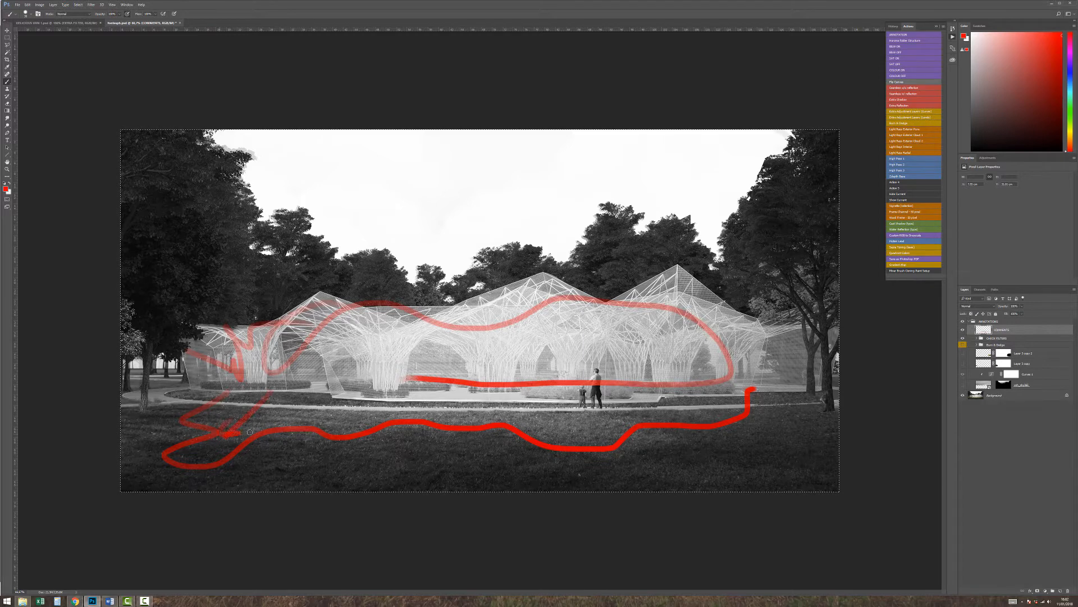
Paint short red strokes from the pavilion's base down to the wavy line across the lawn.
{"action": "left_click_drag", "start_coordinate": [359, 393], "coordinate": [335, 440]}
{"action": "left_click_drag", "start_coordinate": [451, 402], "coordinate": [480, 445]}
{"action": "left_click_drag", "start_coordinate": [562, 408], "coordinate": [633, 451]}
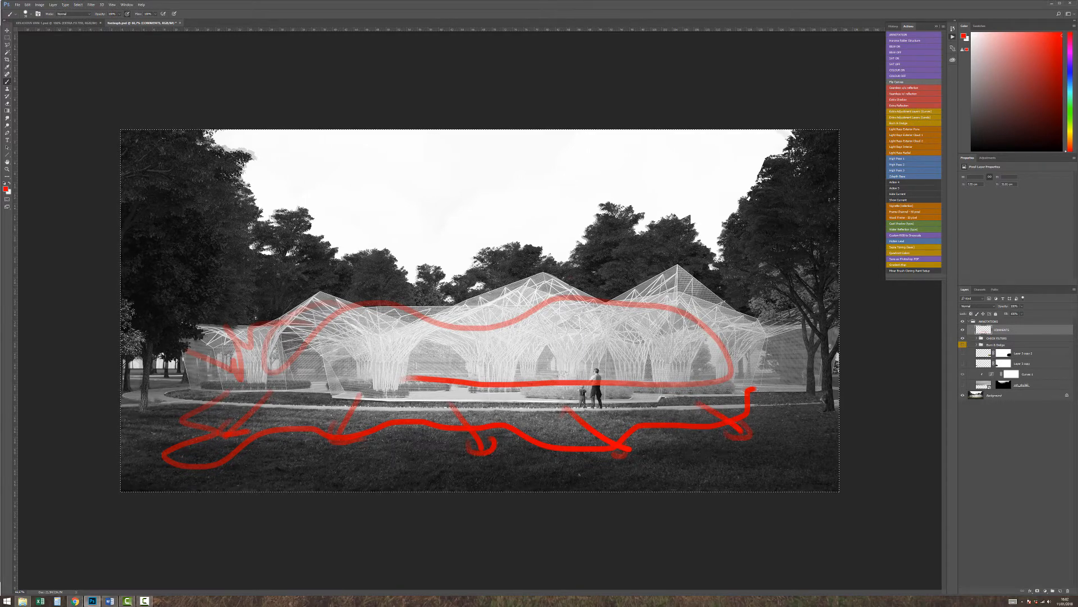
Scribble red zigzags over the dark trees bordering the pavilion's roofline, and clear all the red marks.
{"action": "left_click_drag", "start_coordinate": [609, 289], "coordinate": [649, 273]}
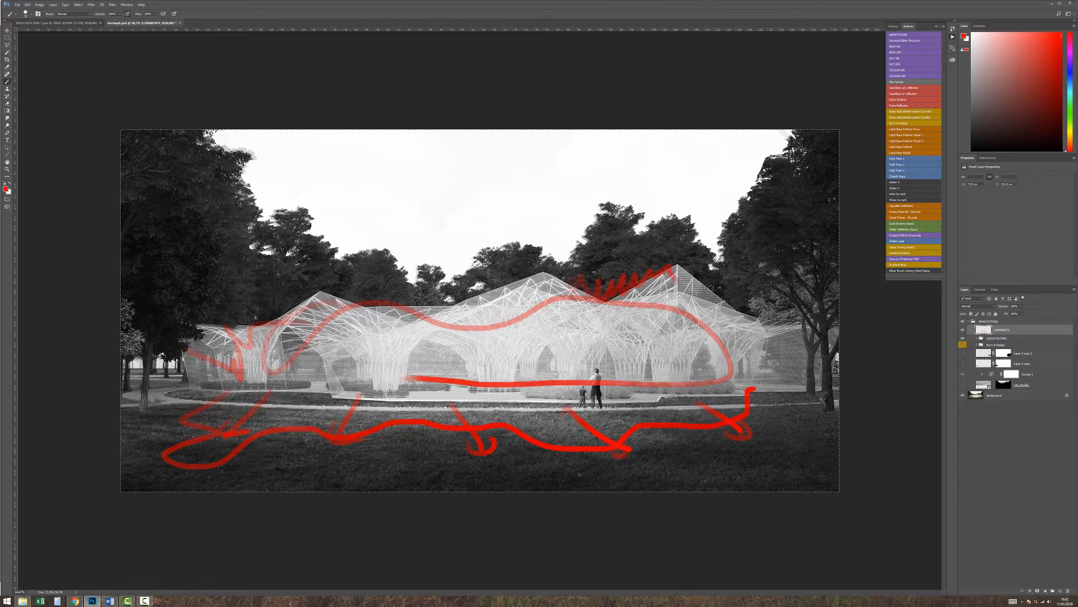
{"action": "mouse_move", "coordinate": [735, 294]}
{"action": "left_mouse_down"}
{"action": "mouse_move", "coordinate": [745, 274]}
{"action": "mouse_move", "coordinate": [792, 272]}
{"action": "mouse_move", "coordinate": [813, 261]}
{"action": "left_mouse_up"}
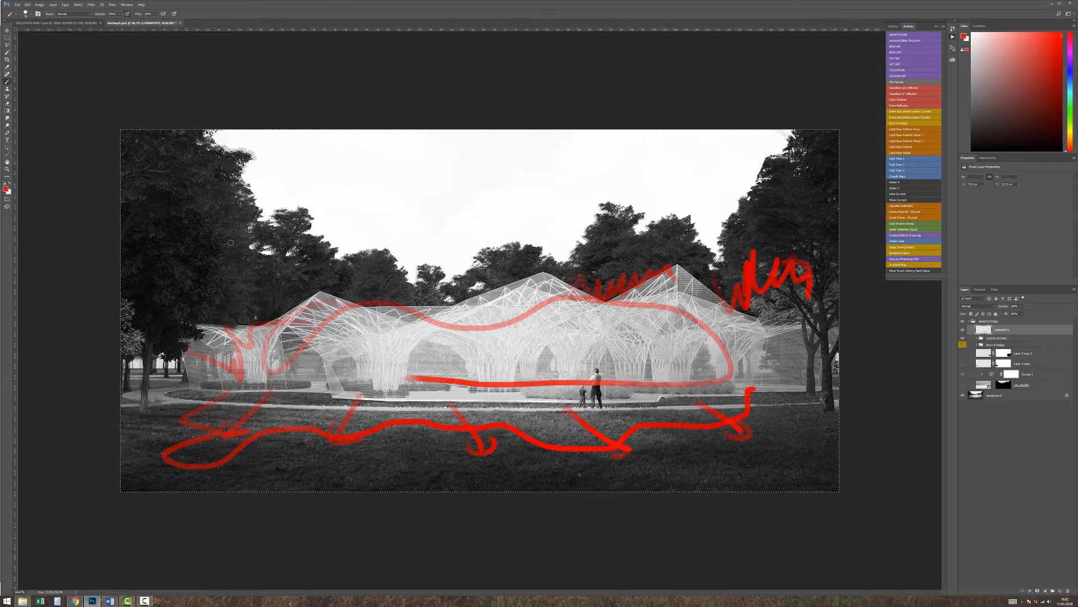
{"action": "left_click_drag", "start_coordinate": [180, 311], "coordinate": [349, 296]}
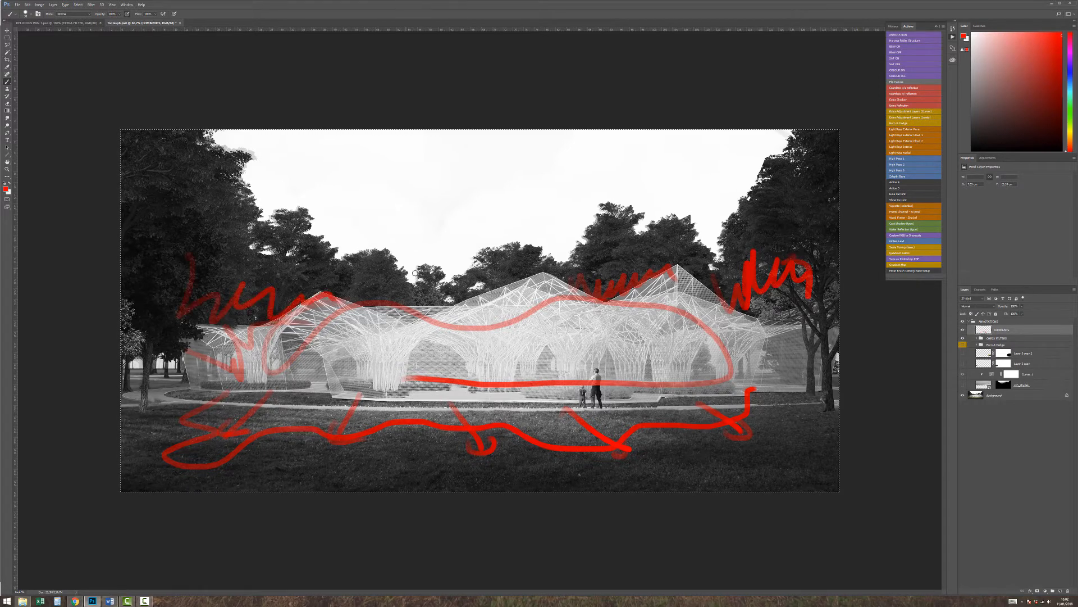
{"action": "key", "text": "Delete"}
Paint a wavy red line along the boundary between the roofline and the dark trees, and clear it.
{"action": "mouse_move", "coordinate": [183, 330]}
{"action": "left_mouse_down"}
{"action": "mouse_move", "coordinate": [229, 307]}
{"action": "mouse_move", "coordinate": [277, 313]}
{"action": "left_mouse_up"}
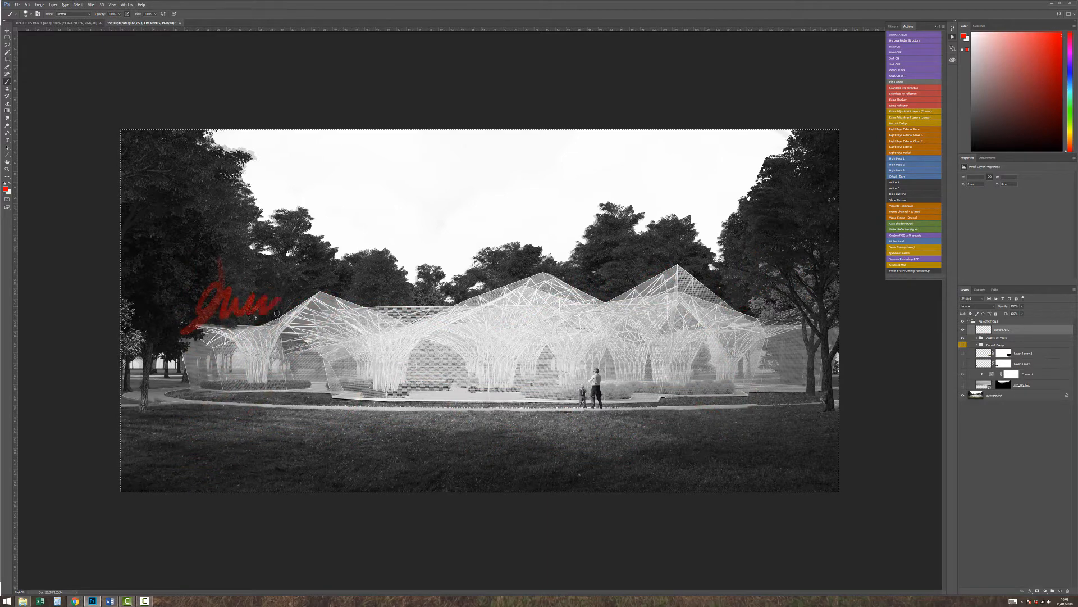
{"action": "left_click_drag", "start_coordinate": [422, 293], "coordinate": [545, 292]}
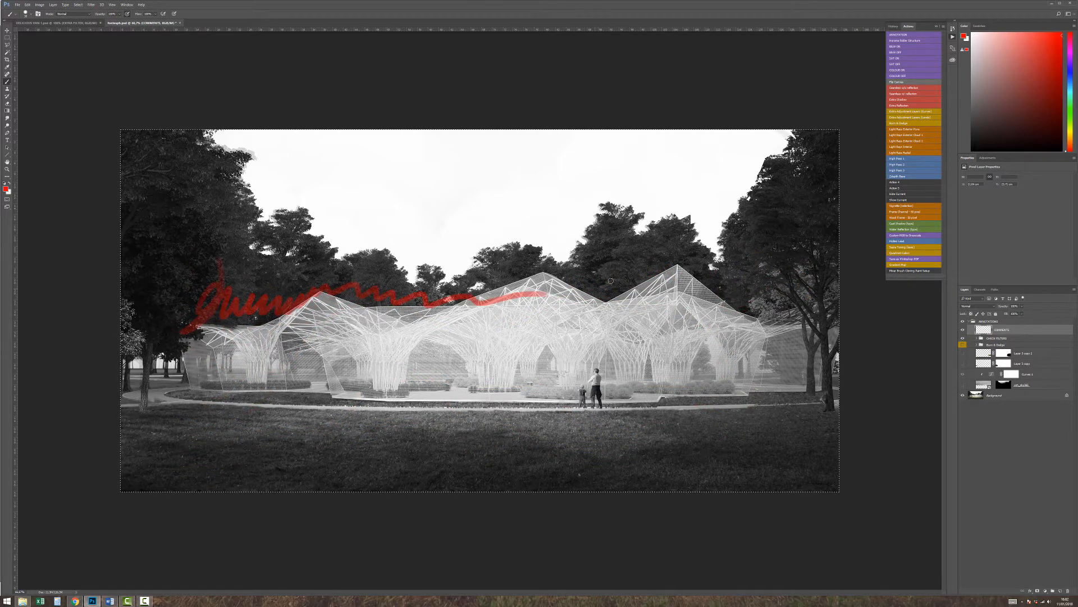
{"action": "left_click_drag", "start_coordinate": [622, 295], "coordinate": [692, 267]}
{"action": "key", "text": "Delete"}
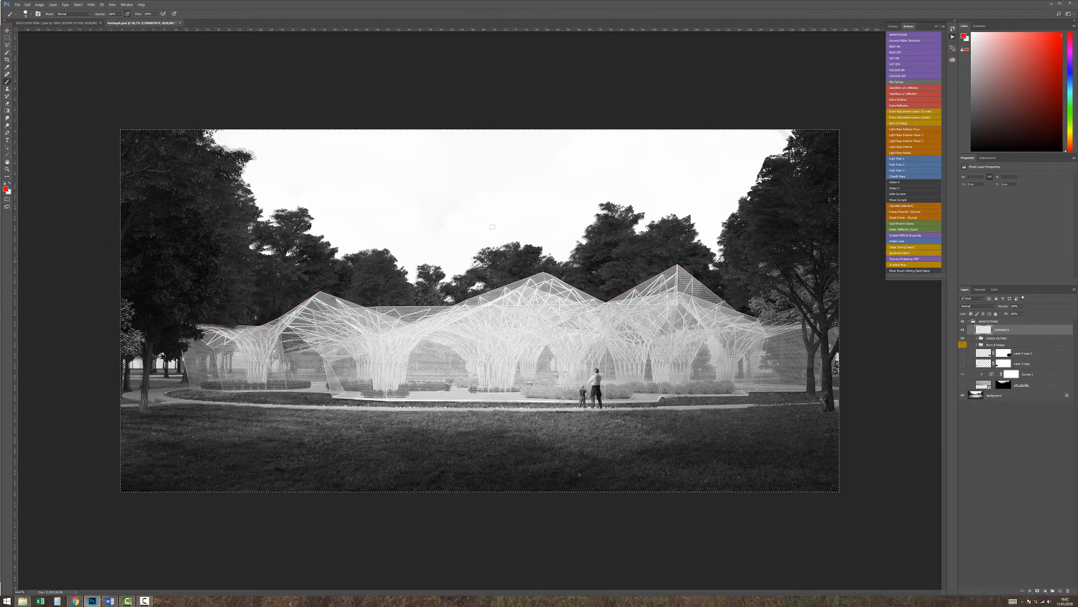
Outline the pavilion's whole silhouette in red, remove the outline and drop the selection.
{"action": "mouse_move", "coordinate": [206, 400]}
{"action": "left_mouse_down"}
{"action": "mouse_move", "coordinate": [234, 331]}
{"action": "mouse_move", "coordinate": [334, 283]}
{"action": "mouse_move", "coordinate": [401, 306]}
{"action": "mouse_move", "coordinate": [533, 275]}
{"action": "mouse_move", "coordinate": [617, 304]}
{"action": "mouse_move", "coordinate": [709, 287]}
{"action": "mouse_move", "coordinate": [757, 370]}
{"action": "mouse_move", "coordinate": [191, 405]}
{"action": "left_mouse_up"}
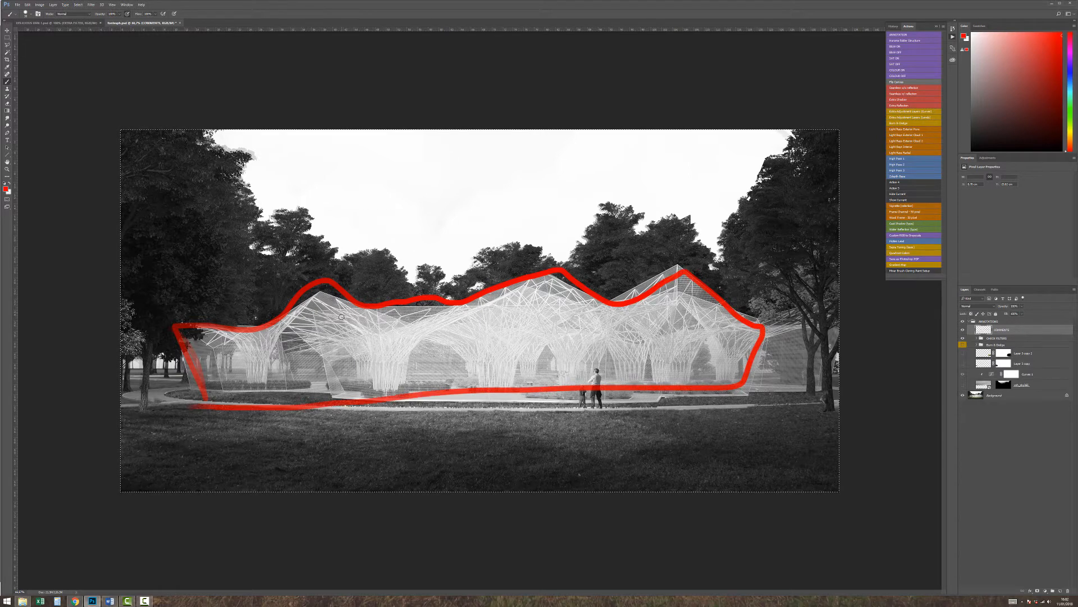
{"action": "key", "text": "ctrl+z"}
{"action": "key", "text": "ctrl+d"}
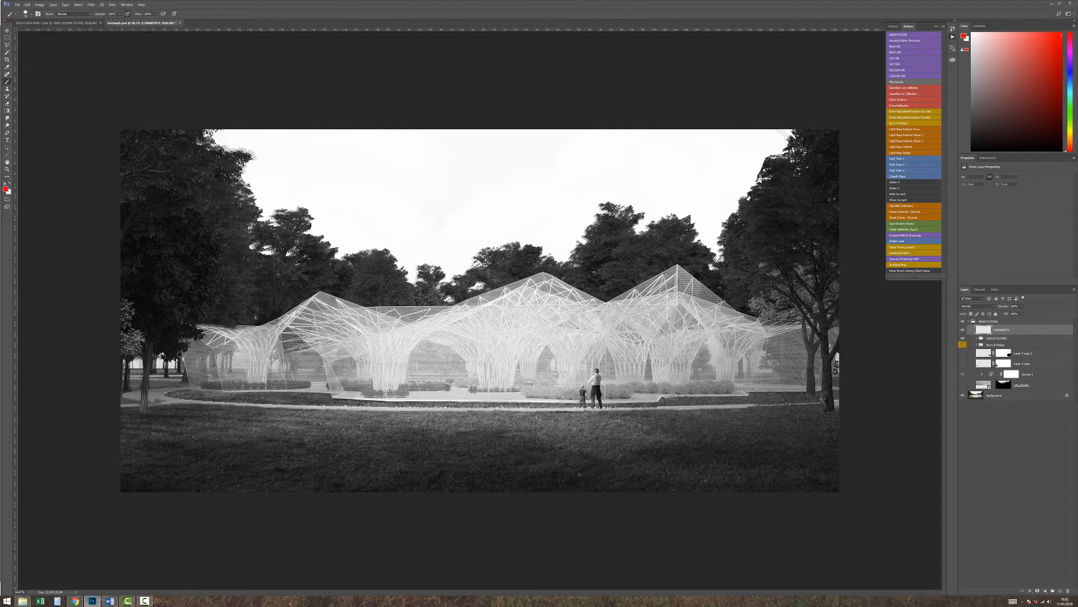
Paint a red line across the background behind the left-hand trees and the pavilion's mesh wall, and clear it.
{"action": "key", "text": "z"}
{"action": "left_click_drag", "start_coordinate": [305, 446], "coordinate": [113, 322]}
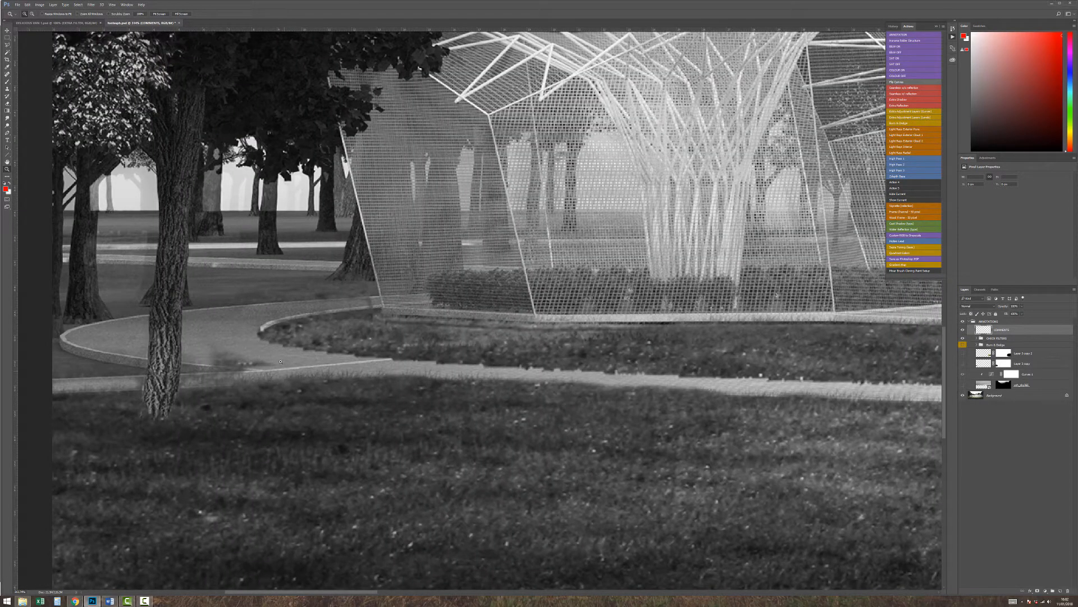
{"action": "key", "text": "b"}
{"action": "mouse_move", "coordinate": [82, 212]}
{"action": "left_mouse_down"}
{"action": "mouse_move", "coordinate": [408, 205]}
{"action": "mouse_move", "coordinate": [848, 230]}
{"action": "left_mouse_up"}
{"action": "key", "text": "ctrl+a"}
{"action": "key", "text": "Delete"}
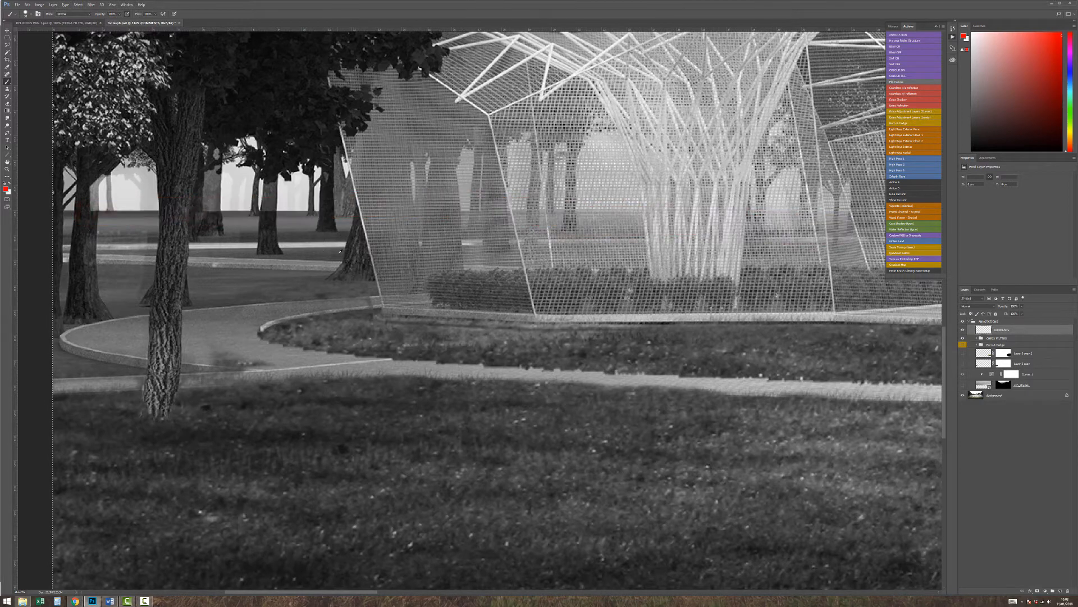
Scribble red over the bright gaps between the left-hand trunks and behind the mesh, clear the marks and deselect.
{"action": "right_click", "coordinate": [340, 253], "text": "alt"}
{"action": "mouse_move", "coordinate": [96, 194]}
{"action": "left_mouse_down"}
{"action": "mouse_move", "coordinate": [149, 203]}
{"action": "mouse_move", "coordinate": [138, 206]}
{"action": "mouse_move", "coordinate": [150, 168]}
{"action": "mouse_move", "coordinate": [218, 176]}
{"action": "mouse_move", "coordinate": [242, 194]}
{"action": "mouse_move", "coordinate": [250, 159]}
{"action": "mouse_move", "coordinate": [310, 190]}
{"action": "mouse_move", "coordinate": [332, 177]}
{"action": "left_mouse_up"}
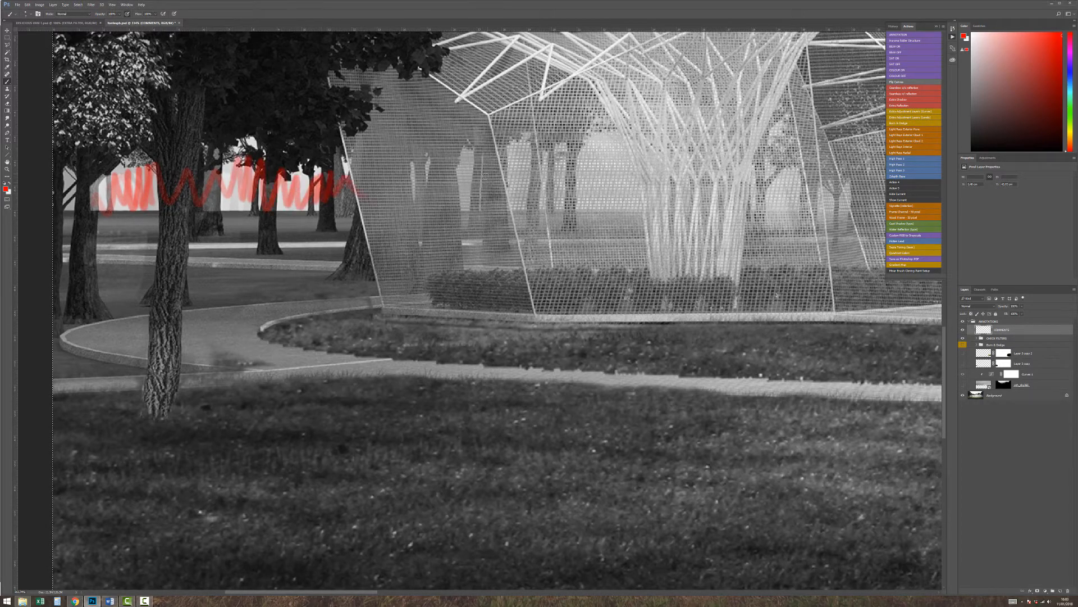
{"action": "mouse_move", "coordinate": [485, 175]}
{"action": "left_mouse_down"}
{"action": "mouse_move", "coordinate": [469, 194]}
{"action": "mouse_move", "coordinate": [477, 205]}
{"action": "left_mouse_up"}
{"action": "mouse_move", "coordinate": [530, 163]}
{"action": "left_mouse_down"}
{"action": "mouse_move", "coordinate": [535, 200]}
{"action": "mouse_move", "coordinate": [564, 182]}
{"action": "left_mouse_up"}
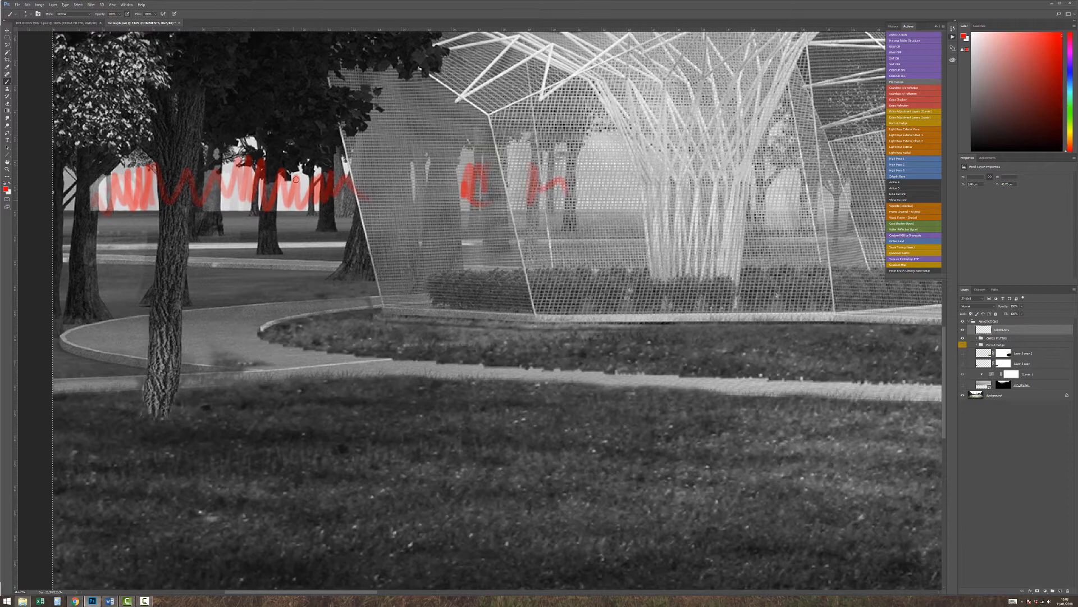
{"action": "mouse_move", "coordinate": [296, 179]}
{"action": "left_mouse_down"}
{"action": "mouse_move", "coordinate": [318, 198]}
{"action": "mouse_move", "coordinate": [233, 175]}
{"action": "mouse_move", "coordinate": [240, 210]}
{"action": "mouse_move", "coordinate": [251, 187]}
{"action": "mouse_move", "coordinate": [203, 205]}
{"action": "left_mouse_up"}
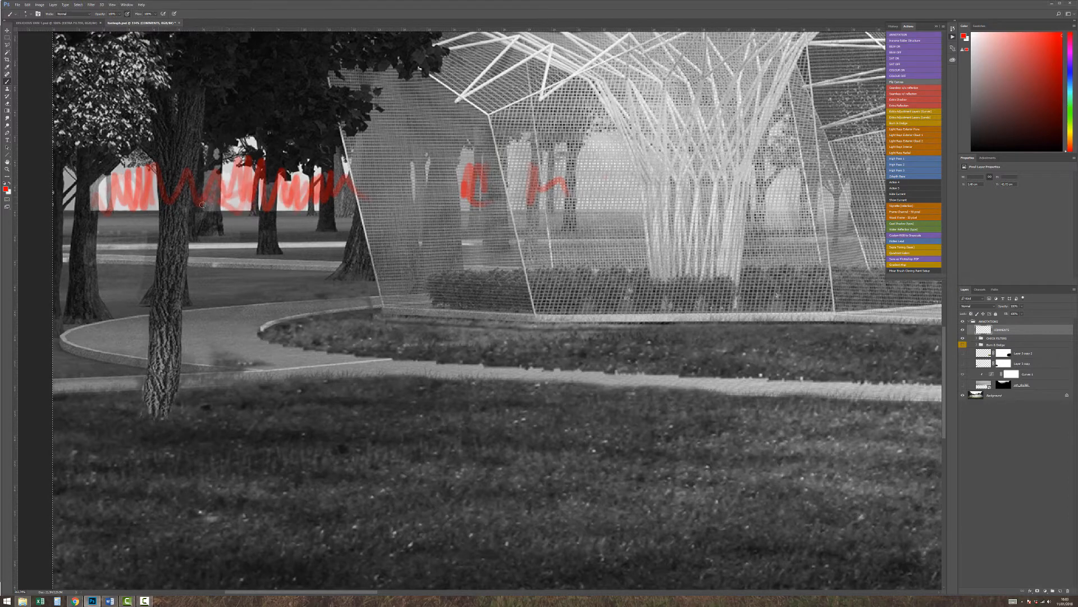
{"action": "key", "text": "Delete"}
{"action": "key", "text": "ctrl+1"}
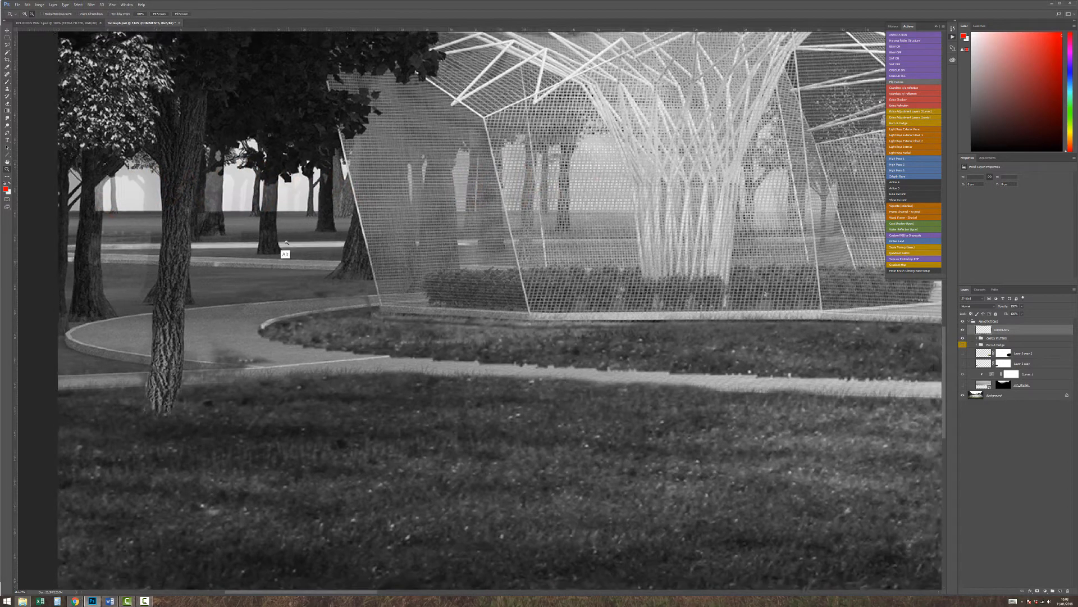
{"action": "key", "text": "ctrl+d"}
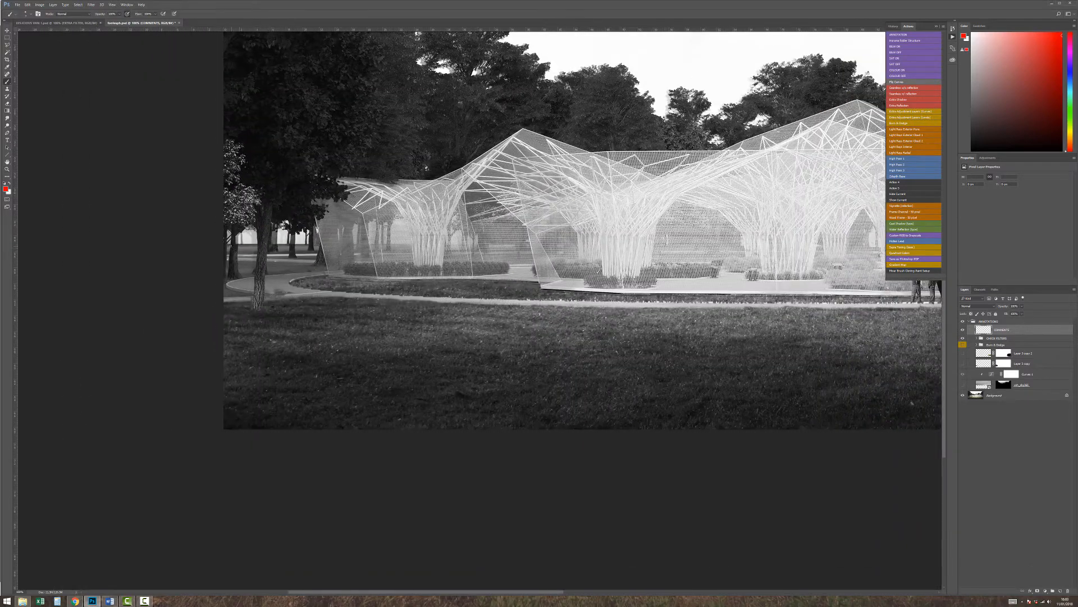
Paint broad red strokes over the sky and the bright background behind the left-hand trunks, and clear them.
{"action": "key", "text": "ctrl+a"}
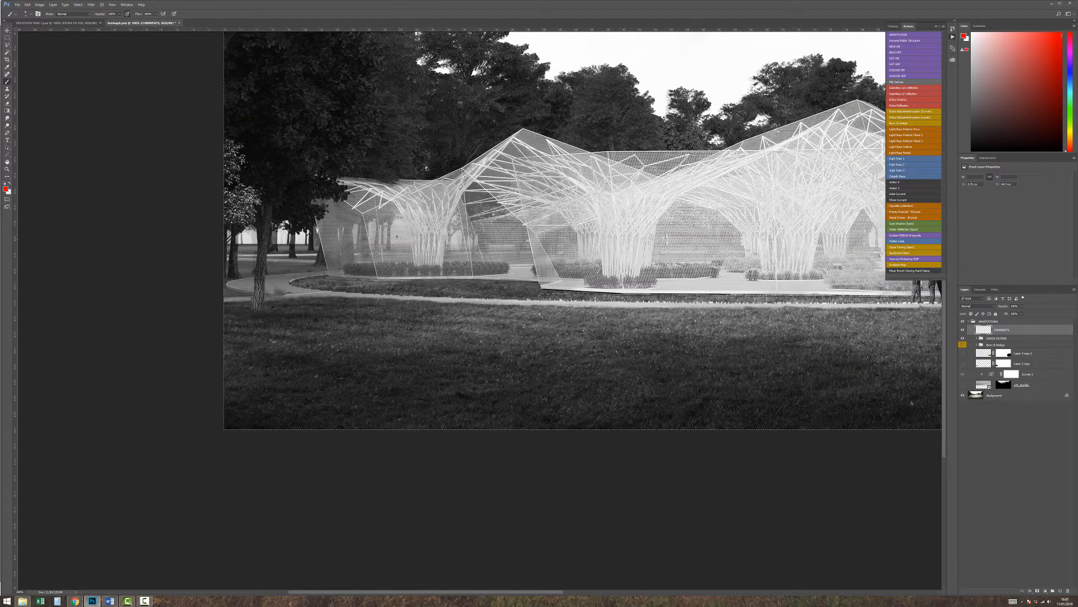
{"action": "key", "text": "ctrl+d"}
{"action": "key", "text": "z"}
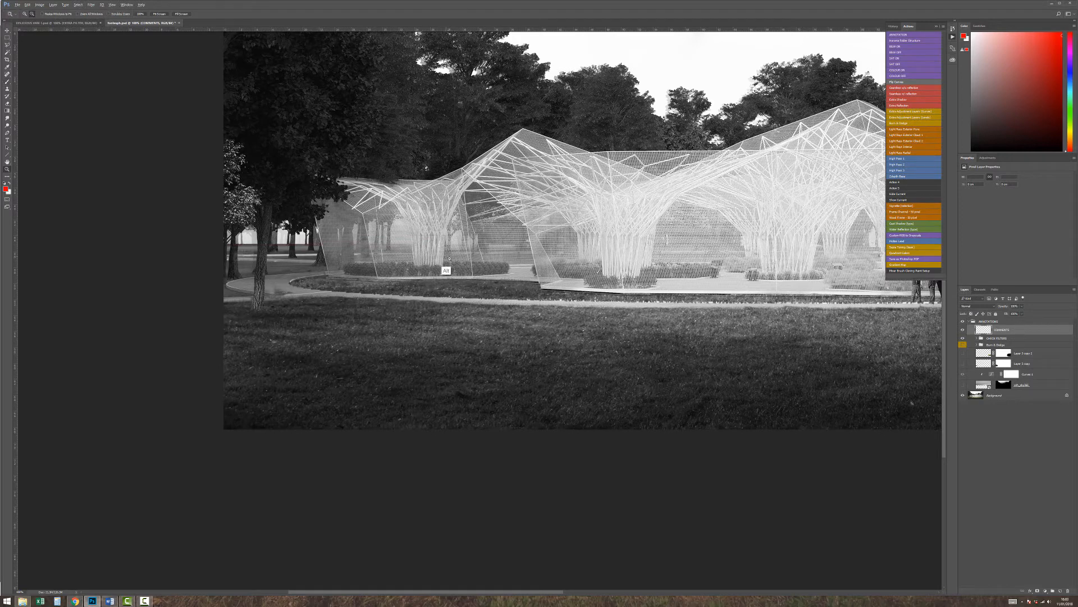
{"action": "left_click", "coordinate": [451, 267], "text": "alt"}
{"action": "left_click", "coordinate": [460, 250], "text": "alt"}
{"action": "key", "text": "b"}
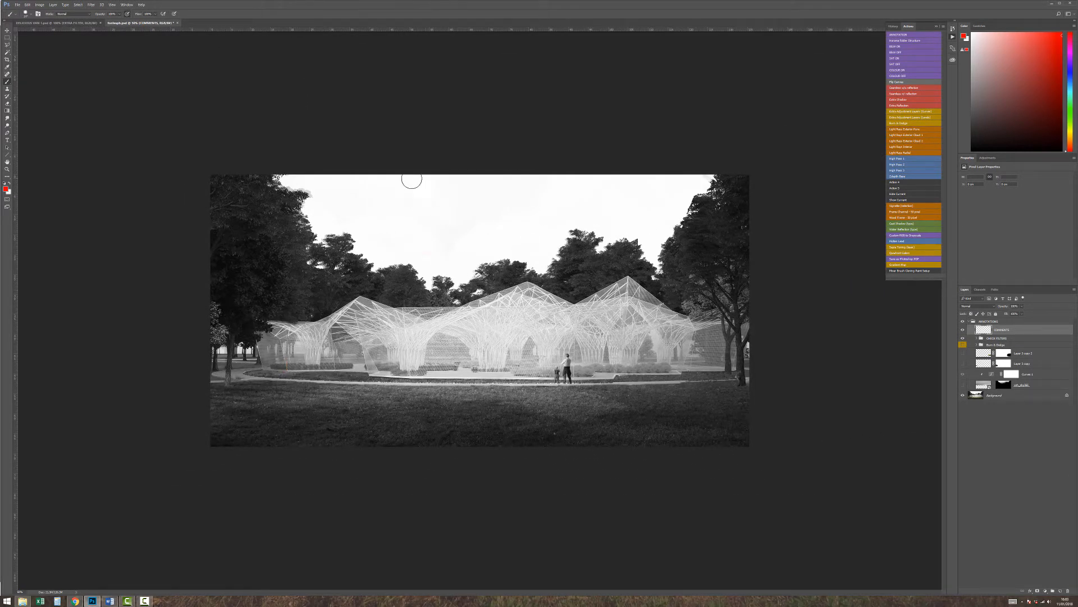
{"action": "left_click_drag", "start_coordinate": [412, 176], "coordinate": [436, 238]}
{"action": "left_click_drag", "start_coordinate": [228, 347], "coordinate": [268, 345]}
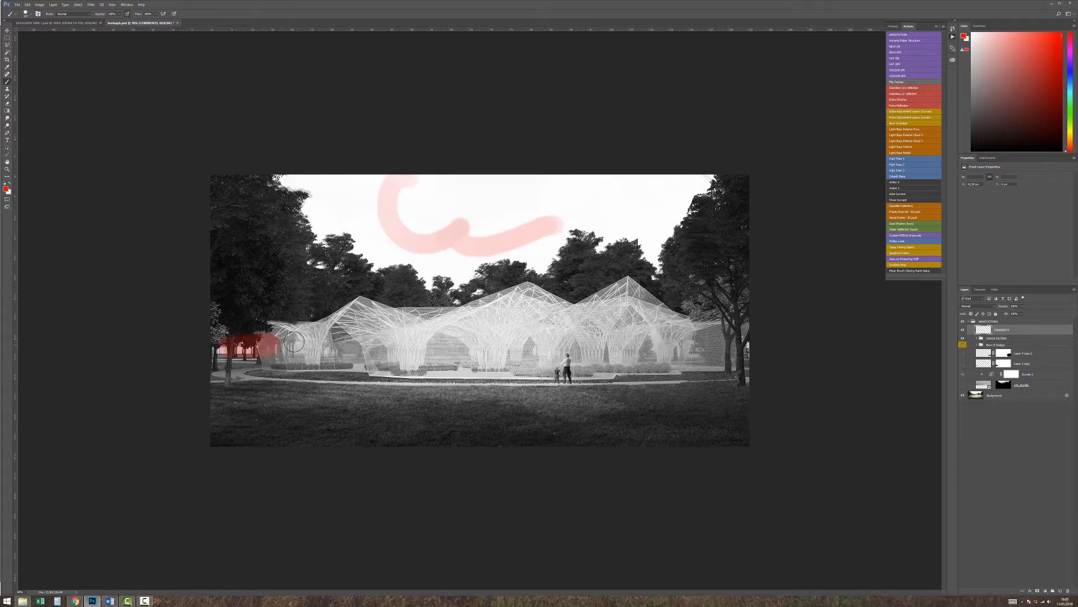
{"action": "key", "text": "ctrl+a"}
{"action": "key", "text": "Delete"}
{"action": "key", "text": "ctrl+d"}
Paint red strokes along the horizon from the left-hand trunks through the pavilion's mesh wall, and clear them.
{"action": "key", "text": "z"}
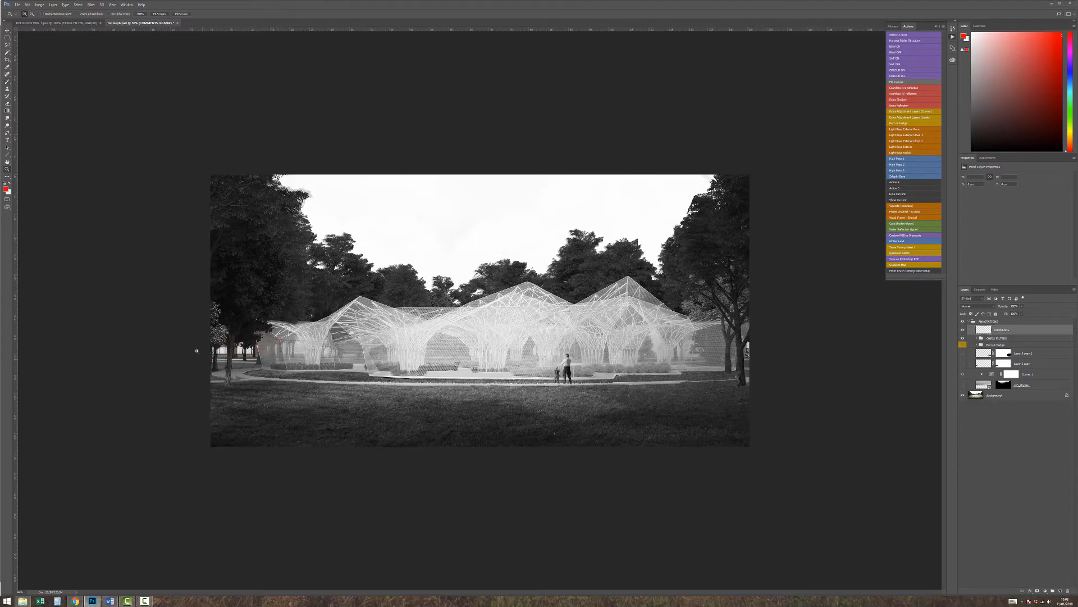
{"action": "left_click_drag", "start_coordinate": [202, 342], "coordinate": [340, 372]}
{"action": "key", "text": "b"}
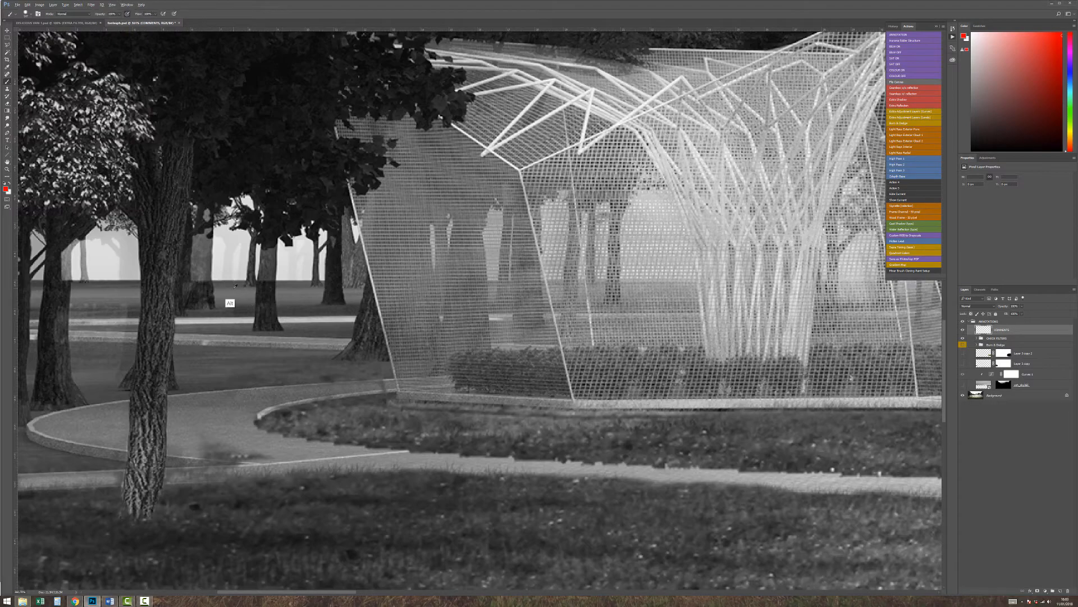
{"action": "mouse_move", "coordinate": [233, 289]}
{"action": "left_mouse_down"}
{"action": "mouse_move", "coordinate": [155, 304]}
{"action": "mouse_move", "coordinate": [228, 280]}
{"action": "mouse_move", "coordinate": [303, 292]}
{"action": "left_mouse_up"}
{"action": "mouse_move", "coordinate": [163, 303]}
{"action": "left_mouse_down"}
{"action": "mouse_move", "coordinate": [298, 273]}
{"action": "mouse_move", "coordinate": [495, 292]}
{"action": "mouse_move", "coordinate": [677, 285]}
{"action": "mouse_move", "coordinate": [836, 306]}
{"action": "mouse_move", "coordinate": [630, 279]}
{"action": "mouse_move", "coordinate": [416, 276]}
{"action": "mouse_move", "coordinate": [164, 301]}
{"action": "mouse_move", "coordinate": [299, 258]}
{"action": "mouse_move", "coordinate": [385, 284]}
{"action": "mouse_move", "coordinate": [536, 279]}
{"action": "mouse_move", "coordinate": [590, 291]}
{"action": "mouse_move", "coordinate": [758, 268]}
{"action": "left_mouse_up"}
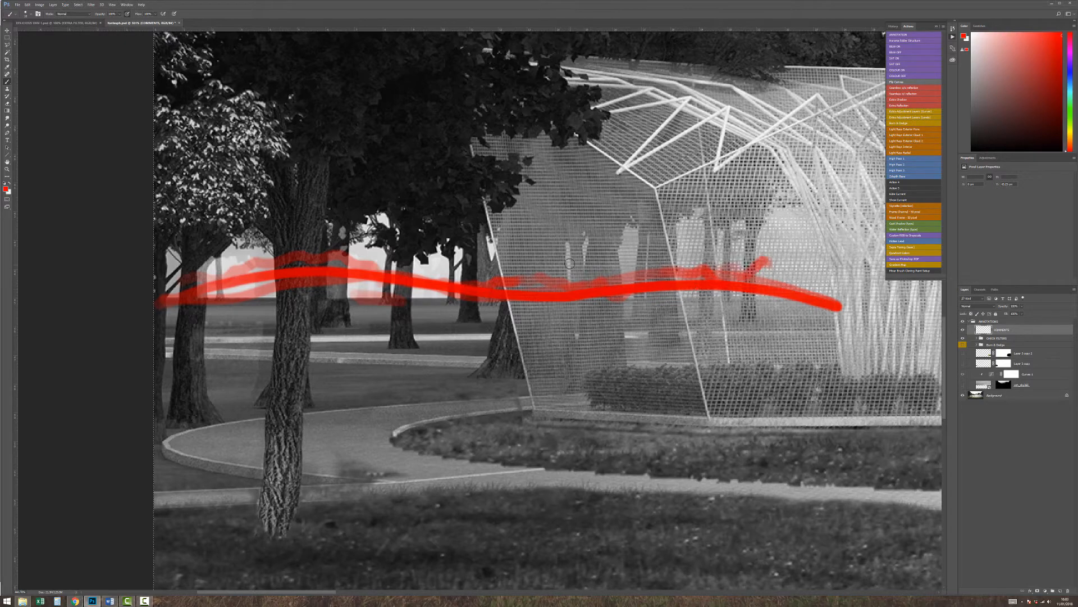
{"action": "key", "text": "ctrl+a"}
{"action": "key", "text": "Delete"}
Paint red strokes along the background horizon behind the pavilion's right end and the trees beside it.
{"action": "key", "text": "z"}
{"action": "key", "text": "ctrl+minus"}
{"action": "key", "text": "ctrl+minus"}
{"action": "key", "text": "ctrl+minus"}
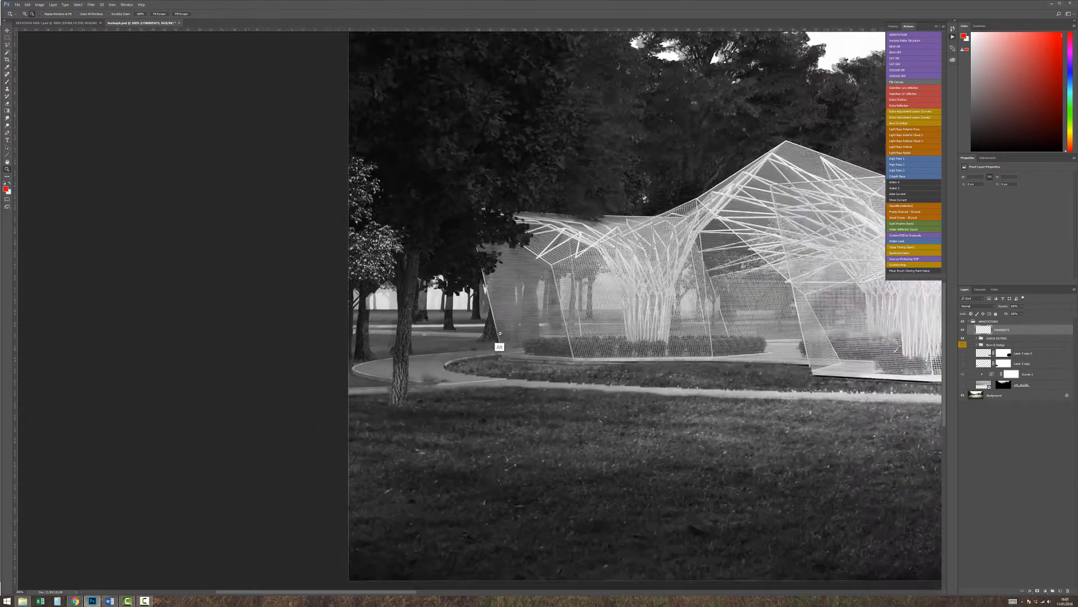
{"action": "key", "text": "b"}
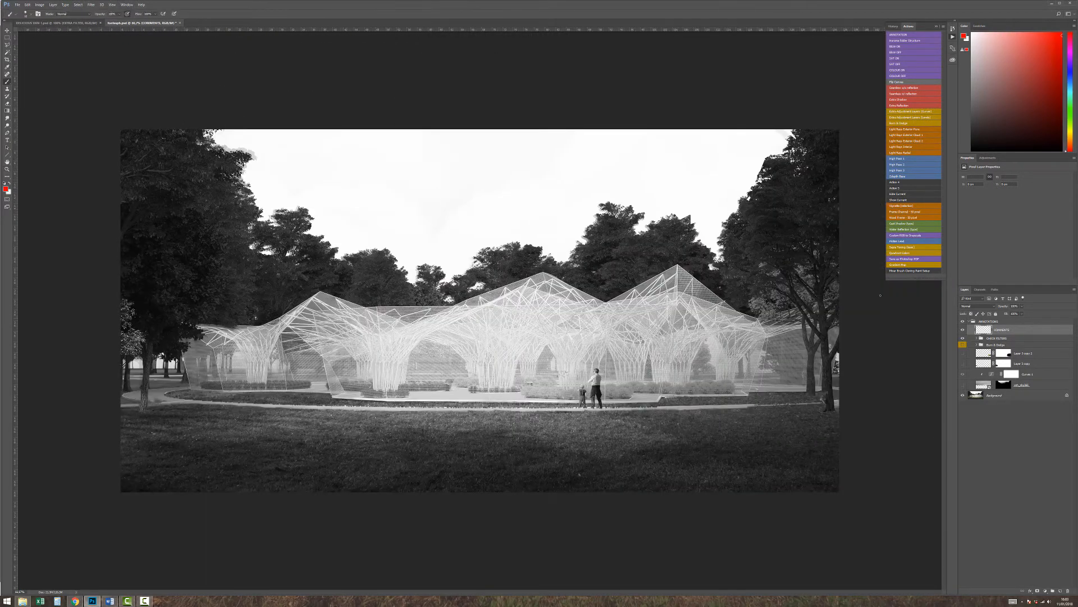
{"action": "key", "text": "ctrl+space"}
{"action": "left_click_drag", "start_coordinate": [687, 289], "coordinate": [884, 434]}
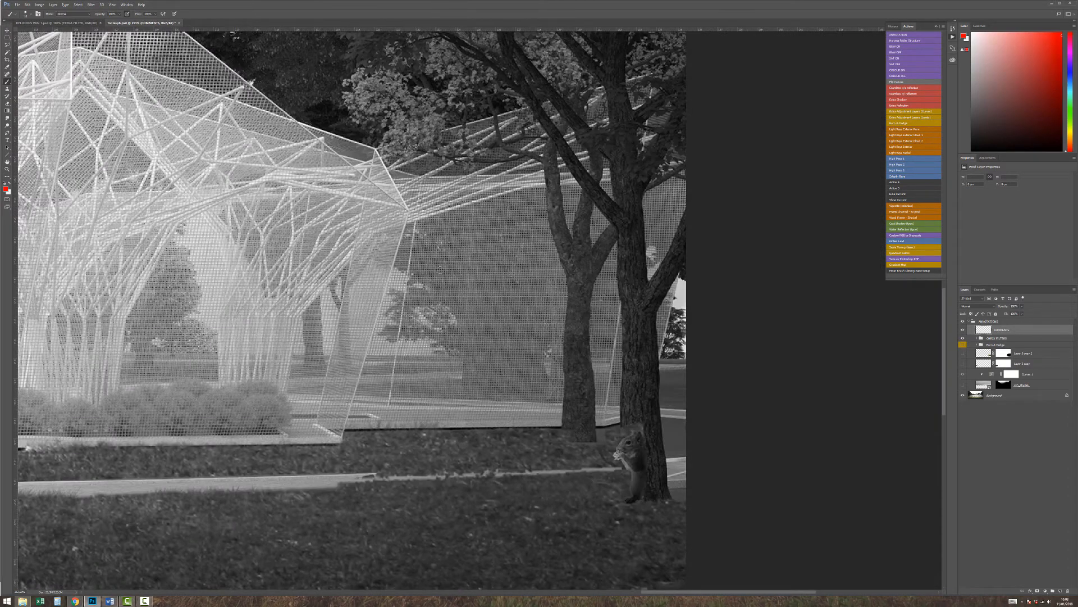
{"action": "mouse_move", "coordinate": [406, 263]}
{"action": "left_mouse_down"}
{"action": "mouse_move", "coordinate": [389, 300]}
{"action": "mouse_move", "coordinate": [500, 347]}
{"action": "left_mouse_up"}
{"action": "left_click_drag", "start_coordinate": [658, 345], "coordinate": [466, 349]}
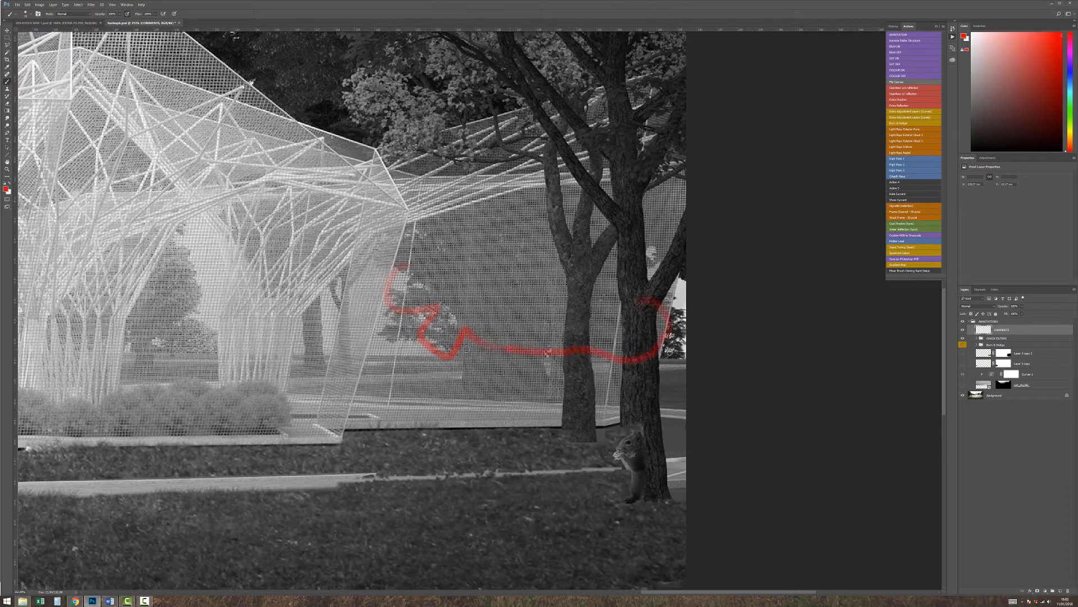
{"action": "left_click_drag", "start_coordinate": [295, 352], "coordinate": [404, 353]}
Clear the red horizon strokes from the COMMENTS layer and drop the selection.
{"action": "key", "text": "ctrl+space"}
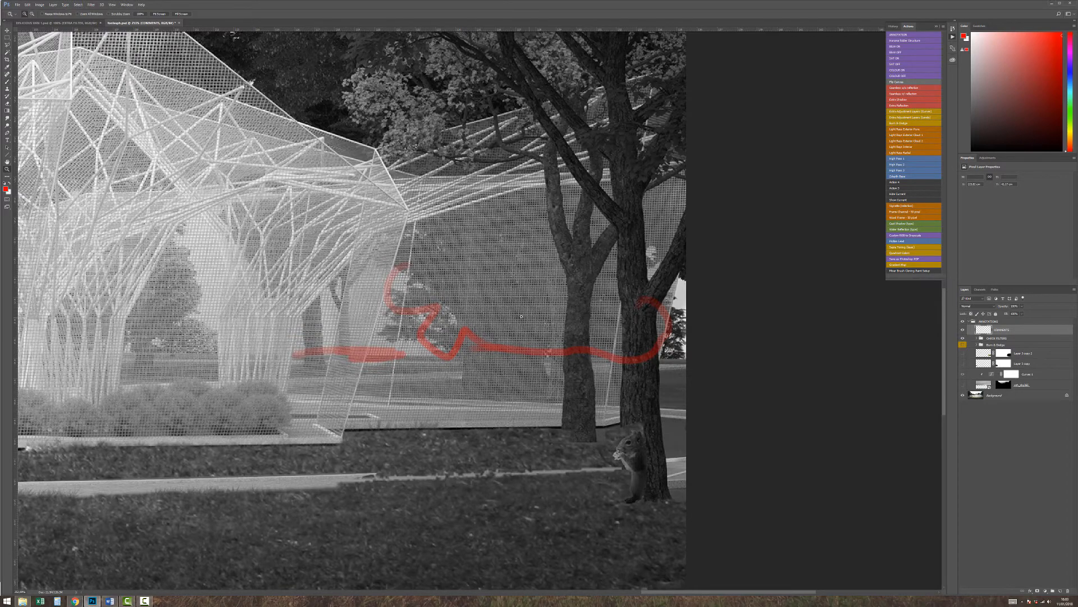
{"action": "left_click", "coordinate": [522, 322], "text": "alt"}
{"action": "left_click", "coordinate": [521, 322], "text": "alt"}
{"action": "left_click", "coordinate": [520, 321], "text": "alt"}
{"action": "left_click", "coordinate": [505, 320], "text": "alt"}
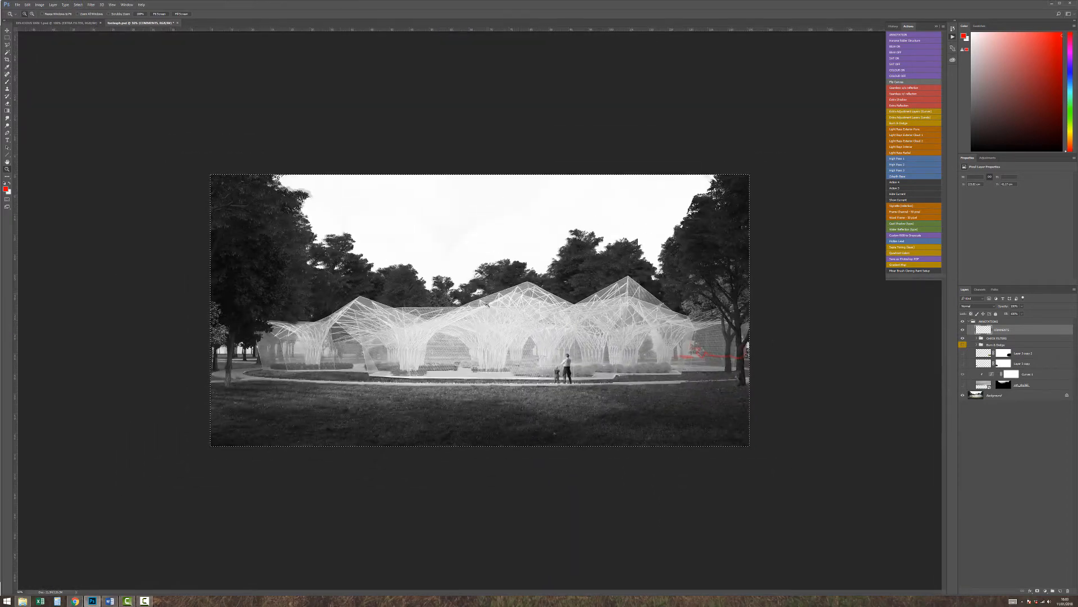
{"action": "key", "text": "ctrl+d"}
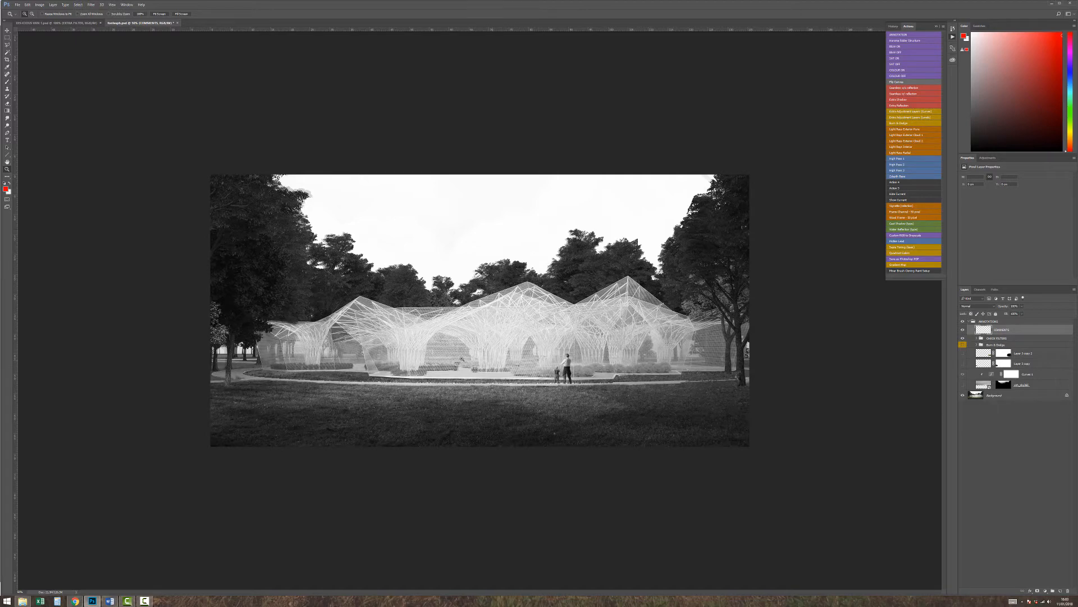
Hide the black-and-white filter group to return the rendering to full colour.
{"action": "left_click_drag", "start_coordinate": [415, 354], "coordinate": [678, 390]}
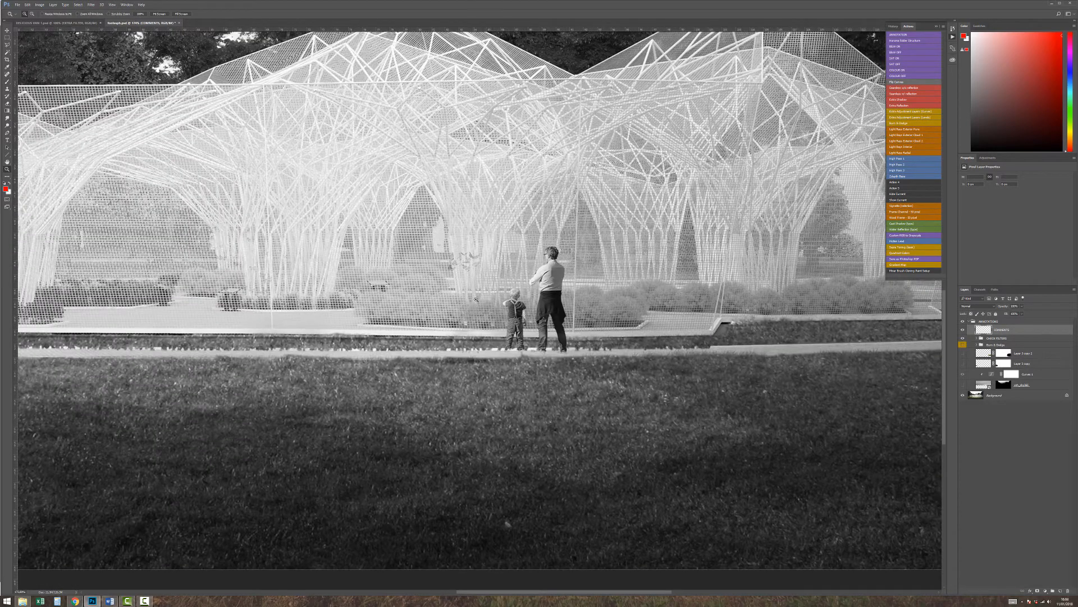
{"action": "left_click", "coordinate": [476, 299]}
{"action": "key", "text": "b"}
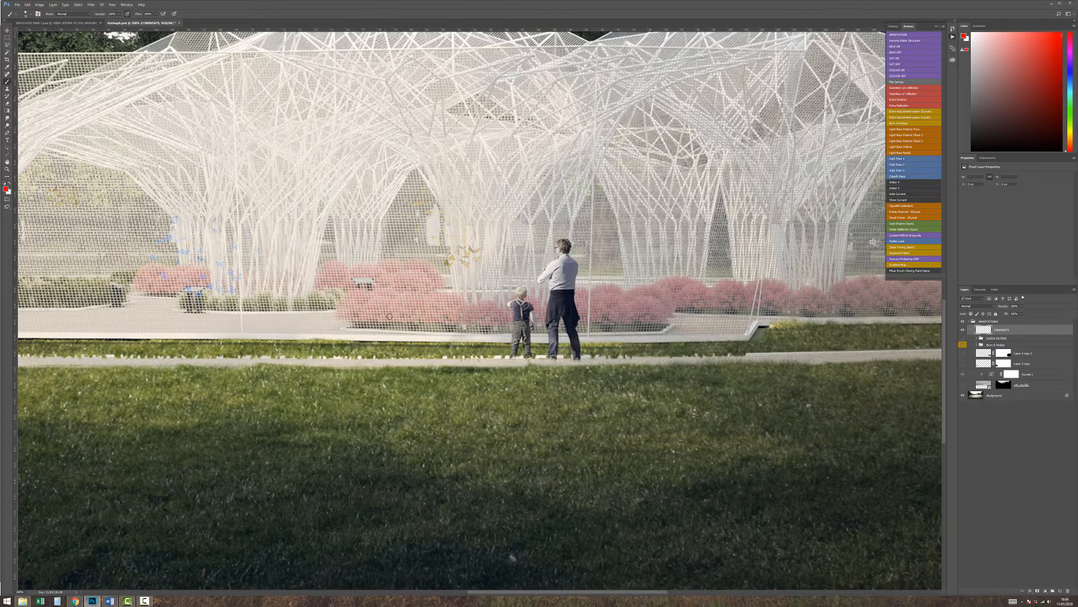
Sketch red arches over the pink shrubs on both sides of the two standing figures, and clear them.
{"action": "mouse_move", "coordinate": [386, 320]}
{"action": "left_mouse_down"}
{"action": "mouse_move", "coordinate": [425, 296]}
{"action": "mouse_move", "coordinate": [429, 322]}
{"action": "left_mouse_up"}
{"action": "mouse_move", "coordinate": [439, 321]}
{"action": "left_mouse_down"}
{"action": "mouse_move", "coordinate": [452, 290]}
{"action": "mouse_move", "coordinate": [476, 323]}
{"action": "mouse_move", "coordinate": [499, 321]}
{"action": "left_mouse_up"}
{"action": "mouse_move", "coordinate": [579, 320]}
{"action": "left_mouse_down"}
{"action": "mouse_move", "coordinate": [608, 296]}
{"action": "mouse_move", "coordinate": [618, 316]}
{"action": "mouse_move", "coordinate": [655, 322]}
{"action": "left_mouse_up"}
{"action": "mouse_move", "coordinate": [670, 307]}
{"action": "left_mouse_down"}
{"action": "mouse_move", "coordinate": [688, 290]}
{"action": "mouse_move", "coordinate": [714, 306]}
{"action": "left_mouse_up"}
{"action": "left_click_drag", "start_coordinate": [779, 247], "coordinate": [657, 268]}
{"action": "mouse_move", "coordinate": [591, 323]}
{"action": "left_mouse_down"}
{"action": "mouse_move", "coordinate": [616, 303]}
{"action": "mouse_move", "coordinate": [633, 326]}
{"action": "mouse_move", "coordinate": [645, 302]}
{"action": "mouse_move", "coordinate": [669, 328]}
{"action": "mouse_move", "coordinate": [679, 313]}
{"action": "mouse_move", "coordinate": [702, 317]}
{"action": "mouse_move", "coordinate": [701, 333]}
{"action": "mouse_move", "coordinate": [731, 305]}
{"action": "mouse_move", "coordinate": [733, 324]}
{"action": "mouse_move", "coordinate": [782, 323]}
{"action": "left_mouse_up"}
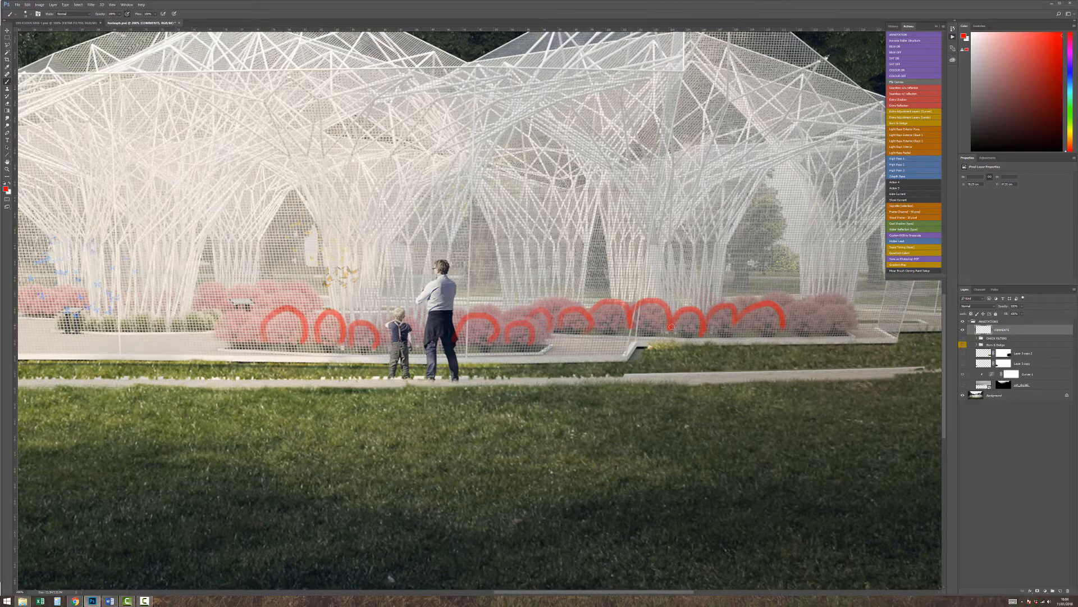
{"action": "key", "text": "ctrl+a"}
{"action": "key", "text": "Delete"}
{"action": "key", "text": "ctrl+d"}
{"action": "key", "text": "z"}
{"action": "left_click", "coordinate": [638, 295], "text": "alt"}
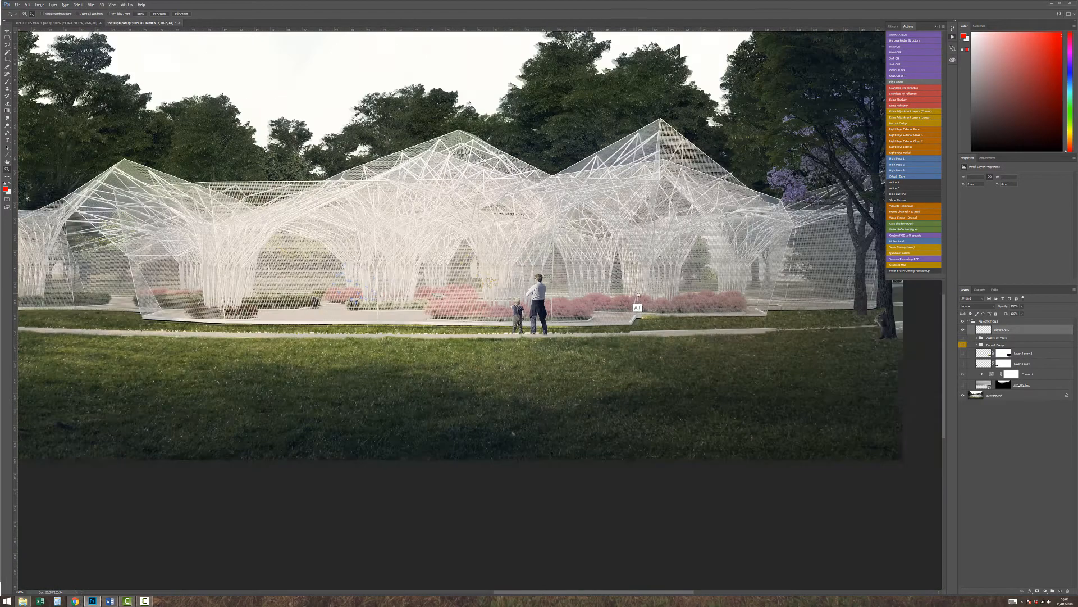
{"action": "left_click", "coordinate": [638, 294], "text": "alt"}
{"action": "left_click", "coordinate": [638, 295], "text": "alt"}
{"action": "left_click", "coordinate": [665, 381]}
{"action": "left_click", "coordinate": [666, 382]}
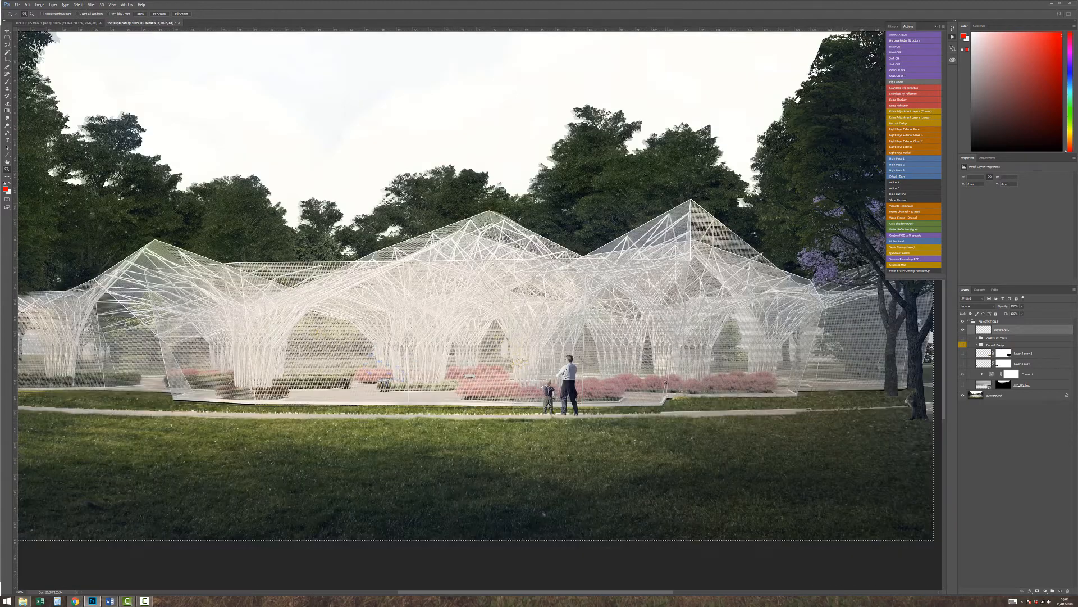
Circle and trace the pink shrubs around the two standing figures in red, clear the strokes and drop the selection.
{"action": "left_click", "coordinate": [662, 376]}
{"action": "key", "text": "b"}
{"action": "mouse_move", "coordinate": [262, 390]}
{"action": "left_mouse_down"}
{"action": "mouse_move", "coordinate": [320, 382]}
{"action": "mouse_move", "coordinate": [404, 395]}
{"action": "left_mouse_up"}
{"action": "mouse_move", "coordinate": [571, 401]}
{"action": "left_mouse_down"}
{"action": "mouse_move", "coordinate": [539, 386]}
{"action": "mouse_move", "coordinate": [509, 396]}
{"action": "mouse_move", "coordinate": [572, 414]}
{"action": "mouse_move", "coordinate": [579, 396]}
{"action": "mouse_move", "coordinate": [654, 373]}
{"action": "mouse_move", "coordinate": [640, 406]}
{"action": "mouse_move", "coordinate": [607, 379]}
{"action": "mouse_move", "coordinate": [698, 390]}
{"action": "mouse_move", "coordinate": [665, 396]}
{"action": "left_mouse_up"}
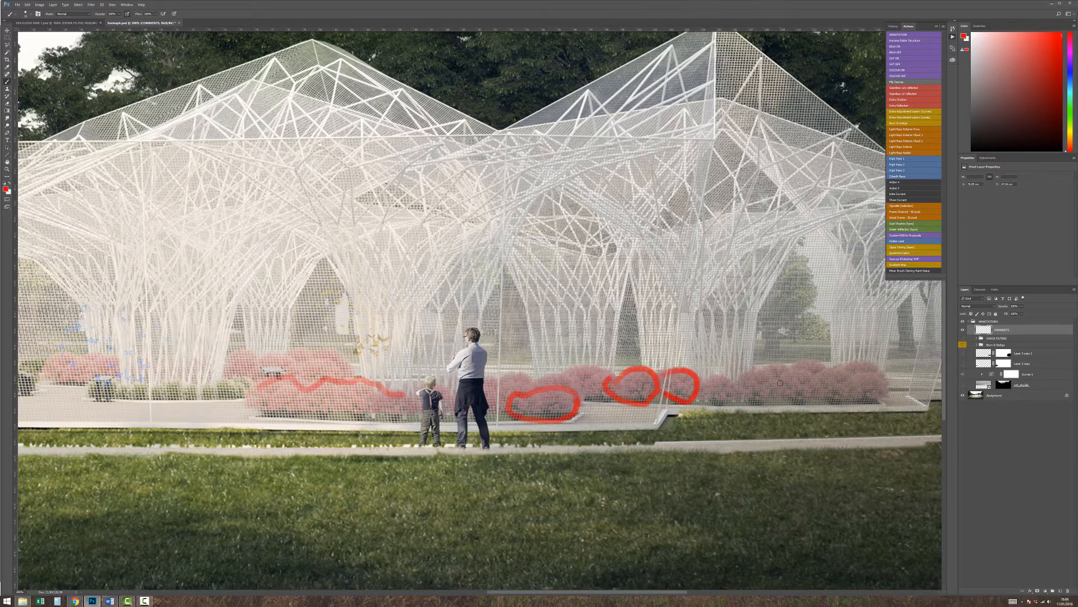
{"action": "left_click_drag", "start_coordinate": [746, 373], "coordinate": [751, 400]}
{"action": "key", "text": "ctrl+a"}
{"action": "key", "text": "Delete"}
{"action": "key", "text": "z"}
{"action": "left_click", "coordinate": [517, 324], "text": "alt"}
{"action": "left_click", "coordinate": [517, 325], "text": "alt"}
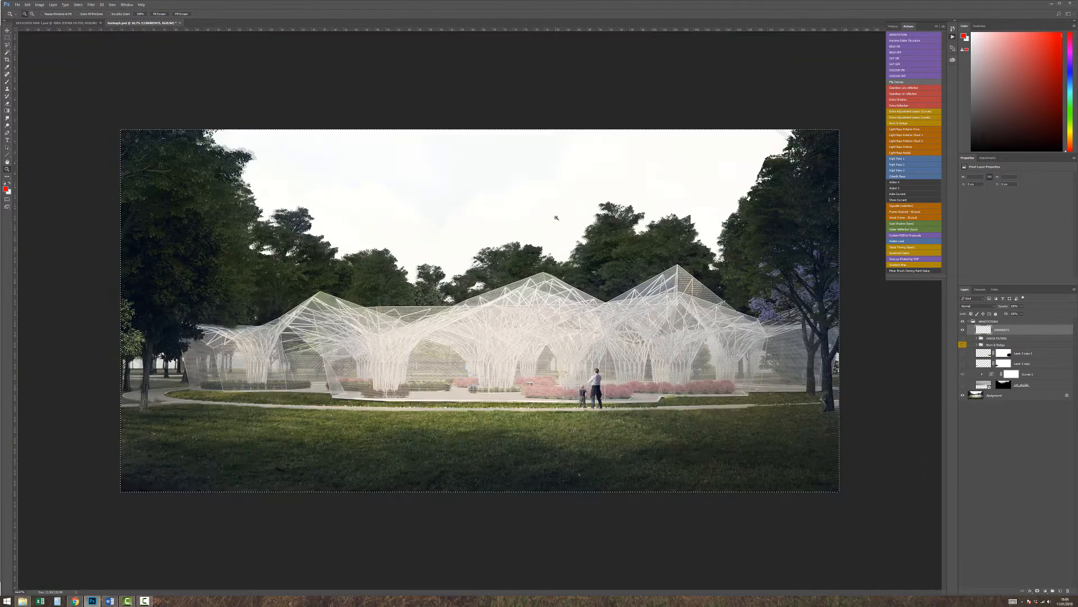
{"action": "key", "text": "ctrl+d"}
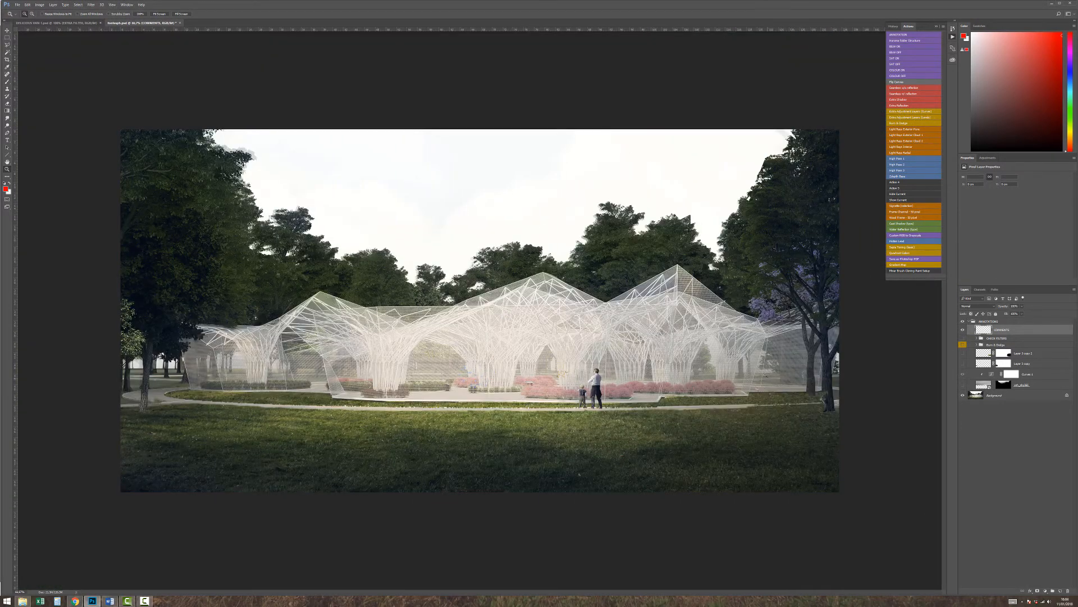
Circle the squirrel at the base of the foreground tree in red and clear the marks.
{"action": "left_click_drag", "start_coordinate": [753, 352], "coordinate": [858, 470]}
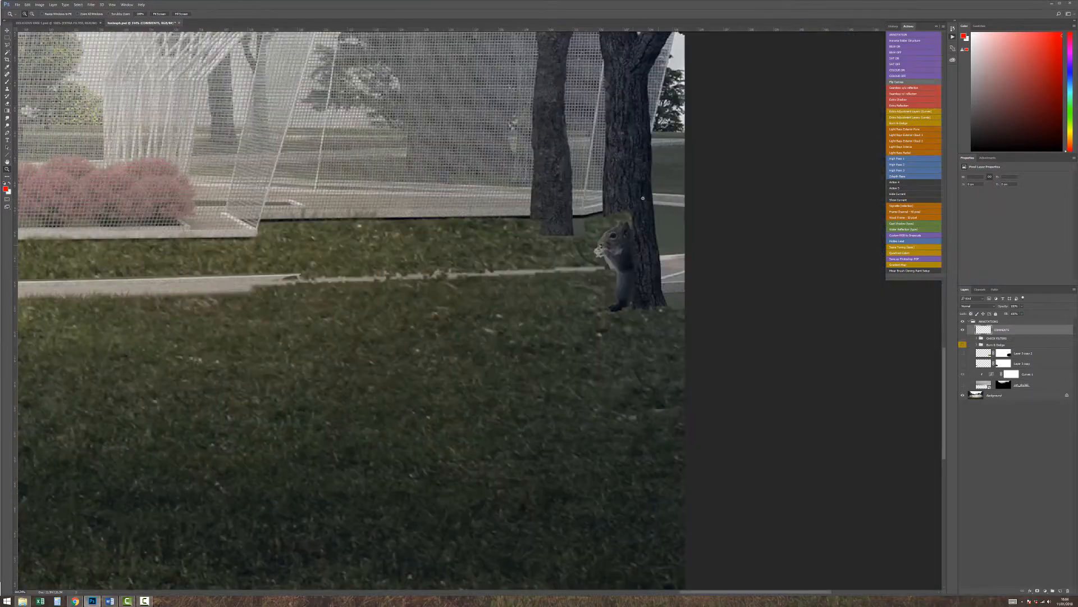
{"action": "key", "text": "b"}
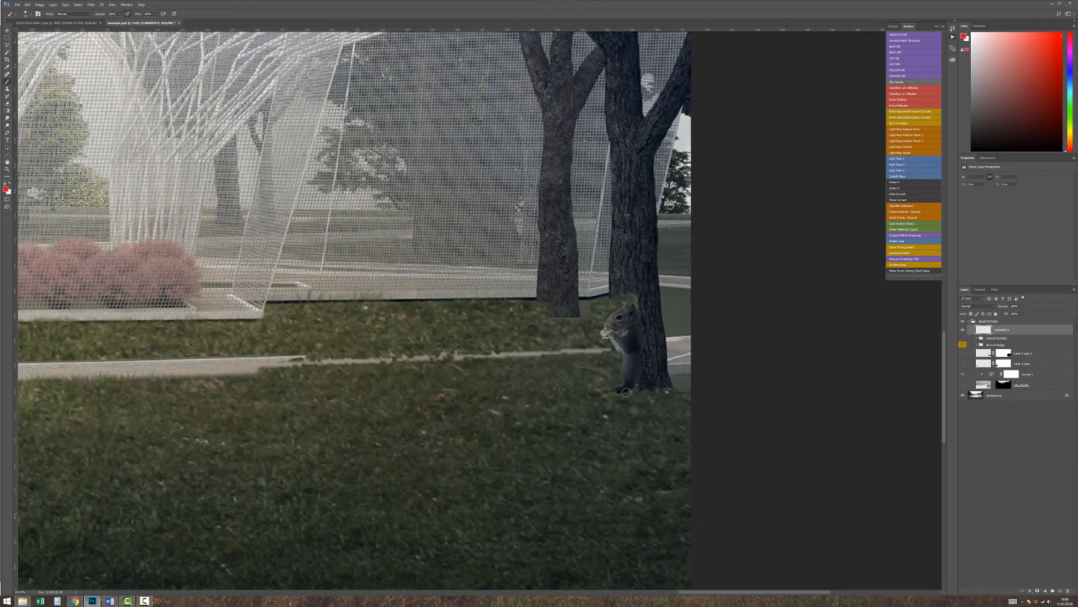
{"action": "mouse_move", "coordinate": [603, 362]}
{"action": "left_mouse_down"}
{"action": "mouse_move", "coordinate": [628, 318]}
{"action": "mouse_move", "coordinate": [655, 375]}
{"action": "left_mouse_up"}
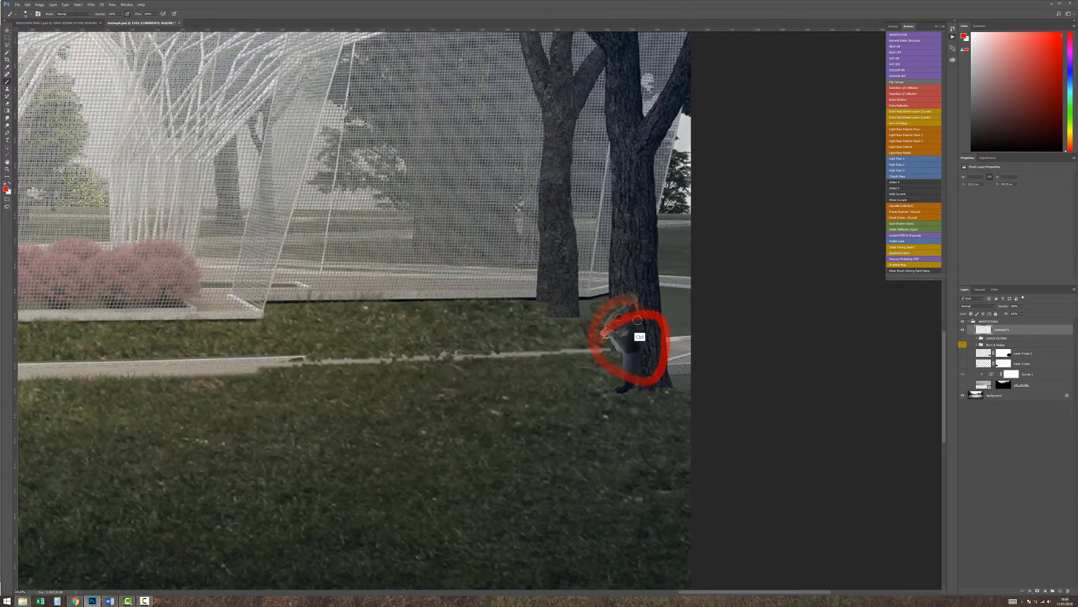
{"action": "key", "text": "ctrl+a"}
{"action": "key", "text": "Delete"}
{"action": "mouse_move", "coordinate": [631, 308]}
{"action": "left_mouse_down"}
{"action": "mouse_move", "coordinate": [636, 358]}
{"action": "mouse_move", "coordinate": [634, 303]}
{"action": "left_mouse_up"}
{"action": "key", "text": "Delete"}
{"action": "key", "text": "z"}
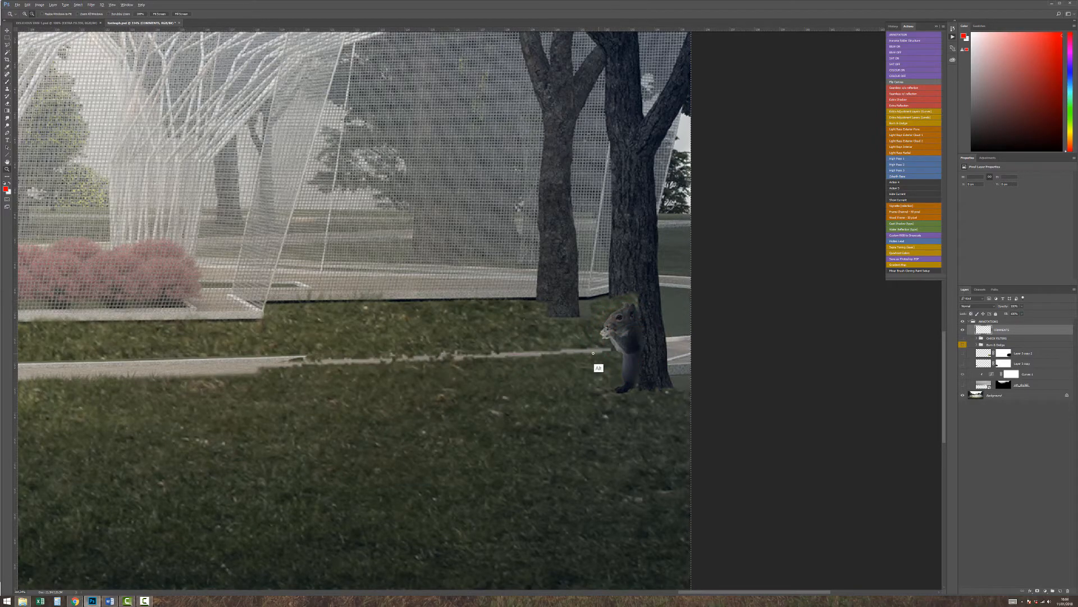
{"action": "left_click", "coordinate": [600, 367], "text": "alt"}
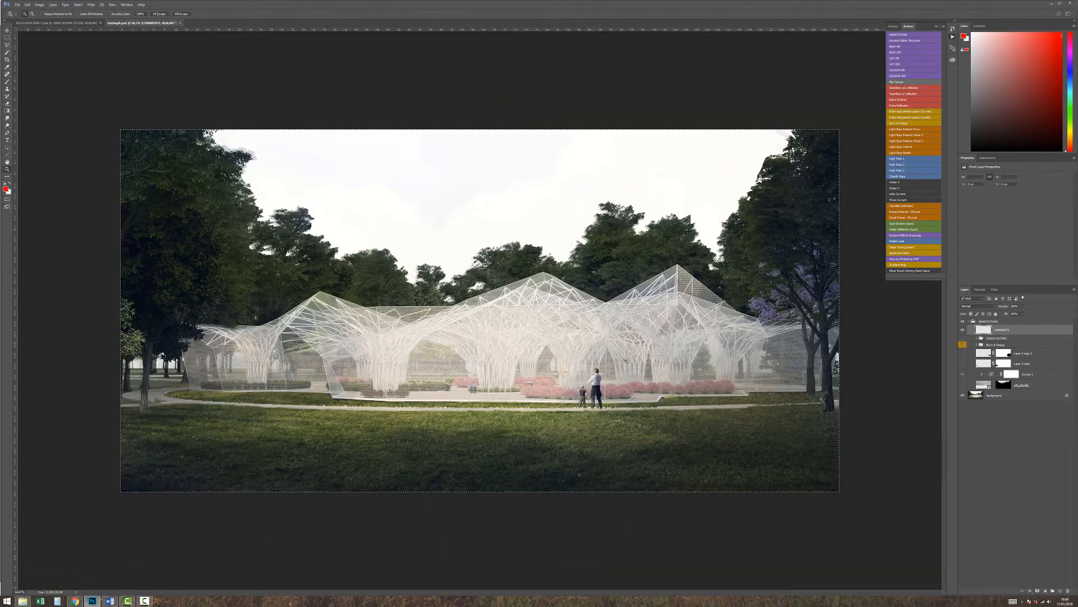
Paint the squirrel red, mark the patch above its head, and clear both marks.
{"action": "left_click", "coordinate": [722, 394]}
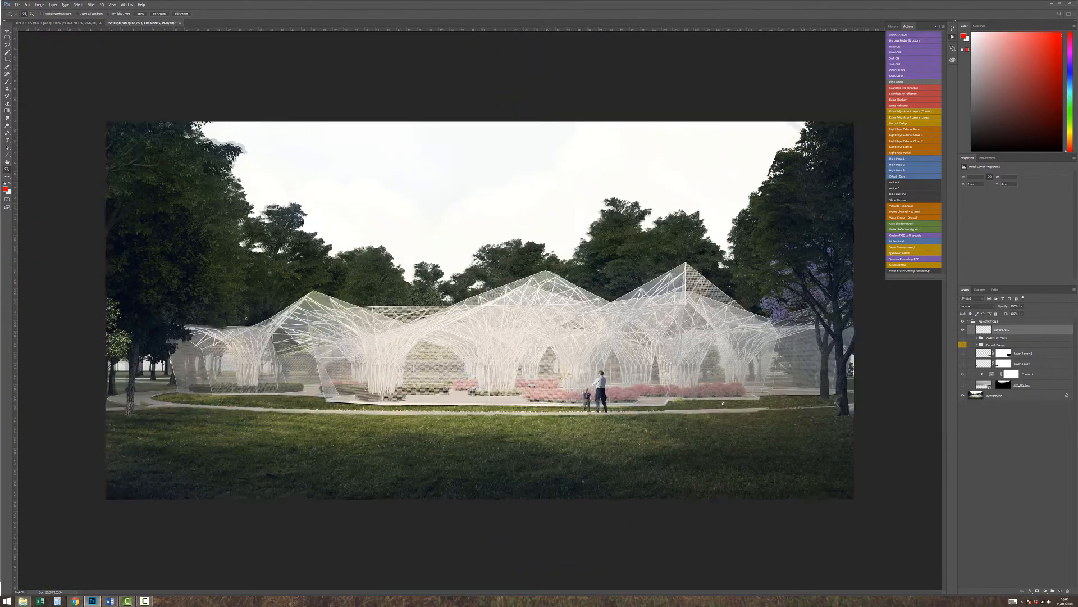
{"action": "left_click_drag", "start_coordinate": [816, 409], "coordinate": [666, 357]}
{"action": "key", "text": "b"}
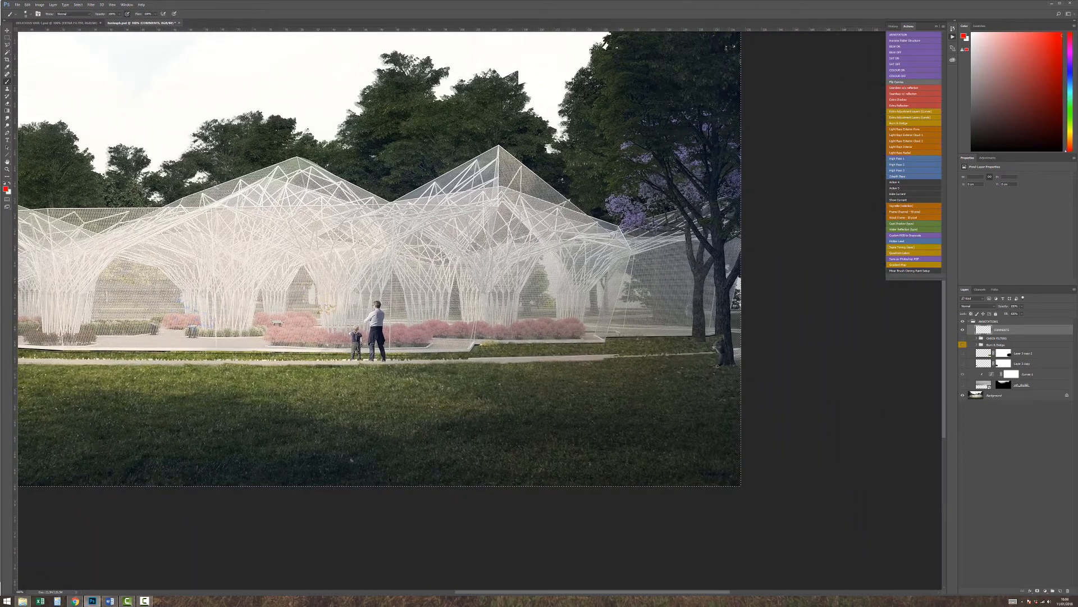
{"action": "key", "text": "ctrl+space"}
{"action": "left_click_drag", "start_coordinate": [750, 409], "coordinate": [650, 292]}
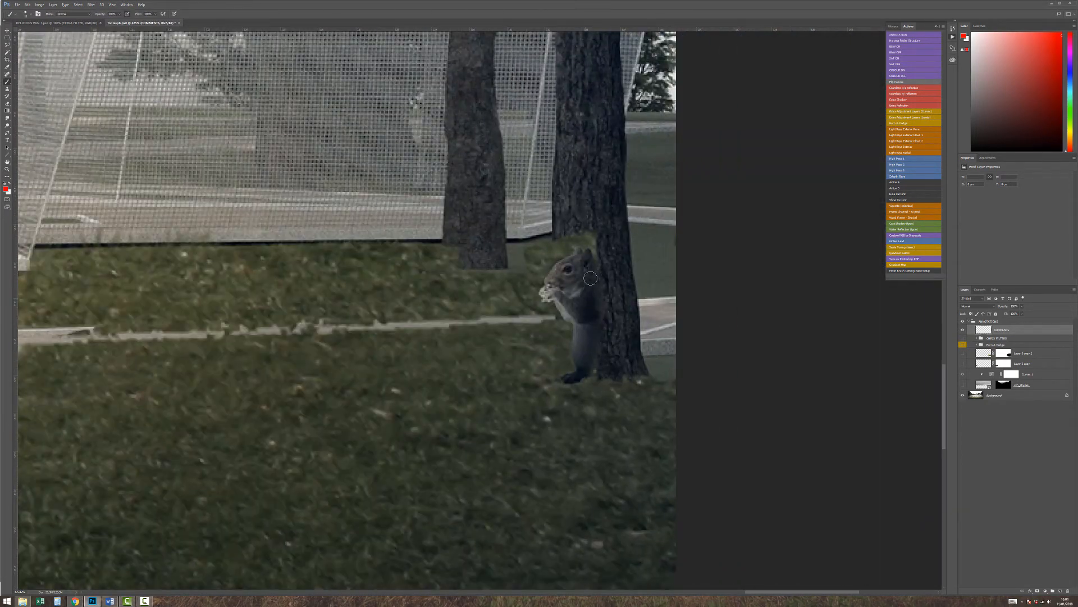
{"action": "mouse_move", "coordinate": [590, 277]}
{"action": "left_mouse_down"}
{"action": "mouse_move", "coordinate": [563, 281]}
{"action": "mouse_move", "coordinate": [597, 373]}
{"action": "mouse_move", "coordinate": [567, 284]}
{"action": "mouse_move", "coordinate": [579, 267]}
{"action": "mouse_move", "coordinate": [619, 275]}
{"action": "left_mouse_up"}
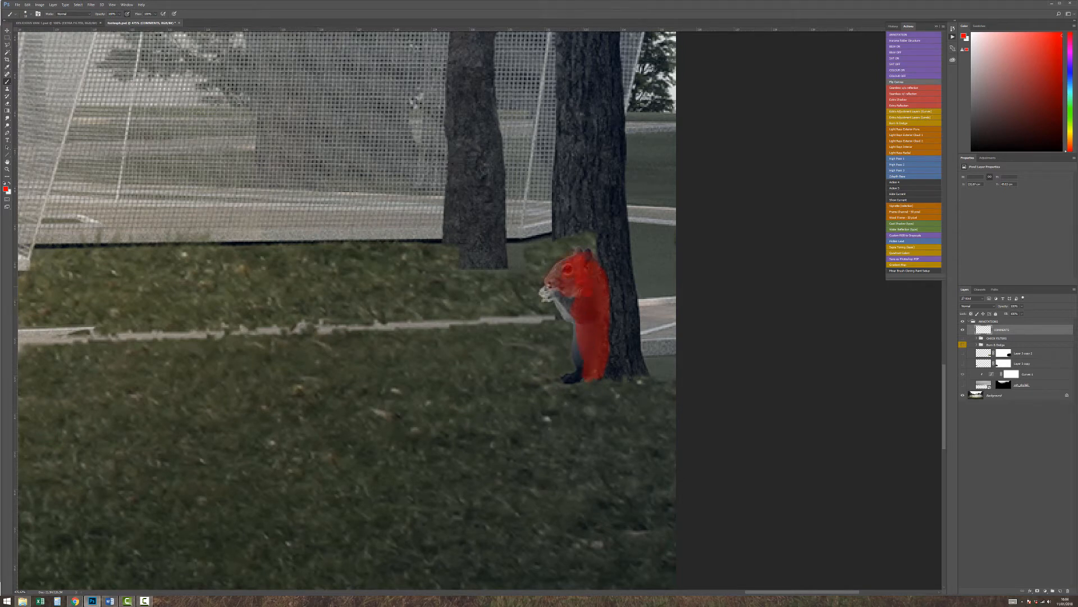
{"action": "key", "text": "q"}
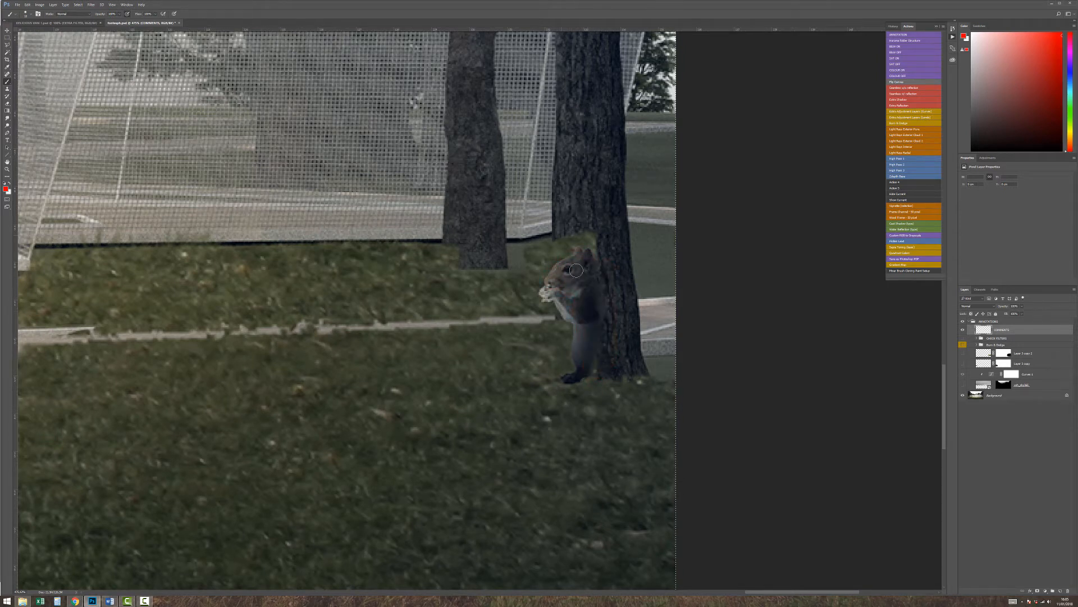
{"action": "mouse_move", "coordinate": [567, 236]}
{"action": "left_mouse_down"}
{"action": "mouse_move", "coordinate": [571, 258]}
{"action": "mouse_move", "coordinate": [562, 250]}
{"action": "mouse_move", "coordinate": [595, 246]}
{"action": "left_mouse_up"}
{"action": "key", "text": "q"}
Mark the cut-off base of the rear tree trunk in red and compare it with the full rendering.
{"action": "mouse_move", "coordinate": [451, 243]}
{"action": "left_mouse_down"}
{"action": "mouse_move", "coordinate": [462, 275]}
{"action": "mouse_move", "coordinate": [508, 272]}
{"action": "left_mouse_up"}
{"action": "key", "text": "z"}
{"action": "left_click", "coordinate": [542, 276], "text": "alt"}
{"action": "left_click", "coordinate": [561, 293], "text": "alt"}
{"action": "left_click", "coordinate": [563, 305], "text": "alt"}
{"action": "left_click", "coordinate": [569, 307], "text": "alt"}
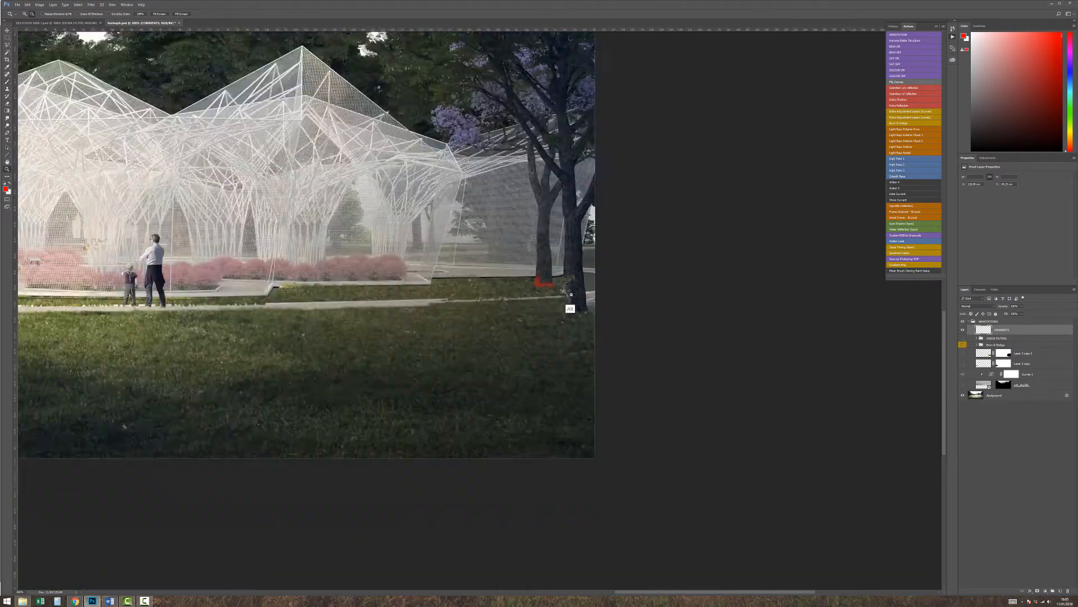
{"action": "left_click", "coordinate": [570, 308], "text": "alt"}
{"action": "left_click", "coordinate": [572, 308], "text": "alt"}
Draw red lines along the lawn's far edge, one side and the foreground, and remove them.
{"action": "key", "text": "b"}
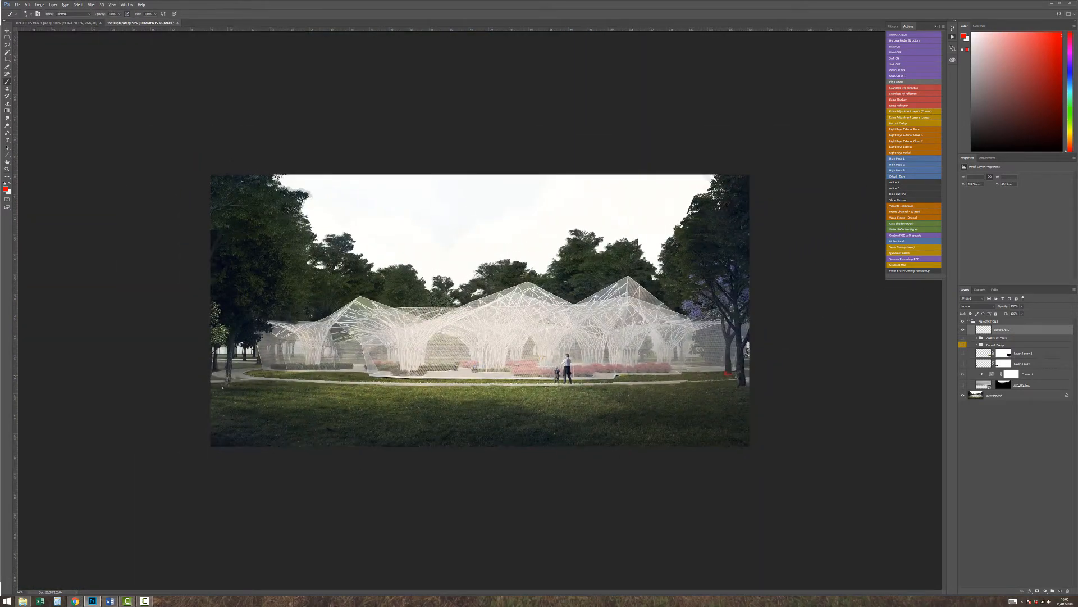
{"action": "mouse_move", "coordinate": [303, 381]}
{"action": "left_mouse_down"}
{"action": "mouse_move", "coordinate": [708, 372]}
{"action": "mouse_move", "coordinate": [442, 438]}
{"action": "left_mouse_up"}
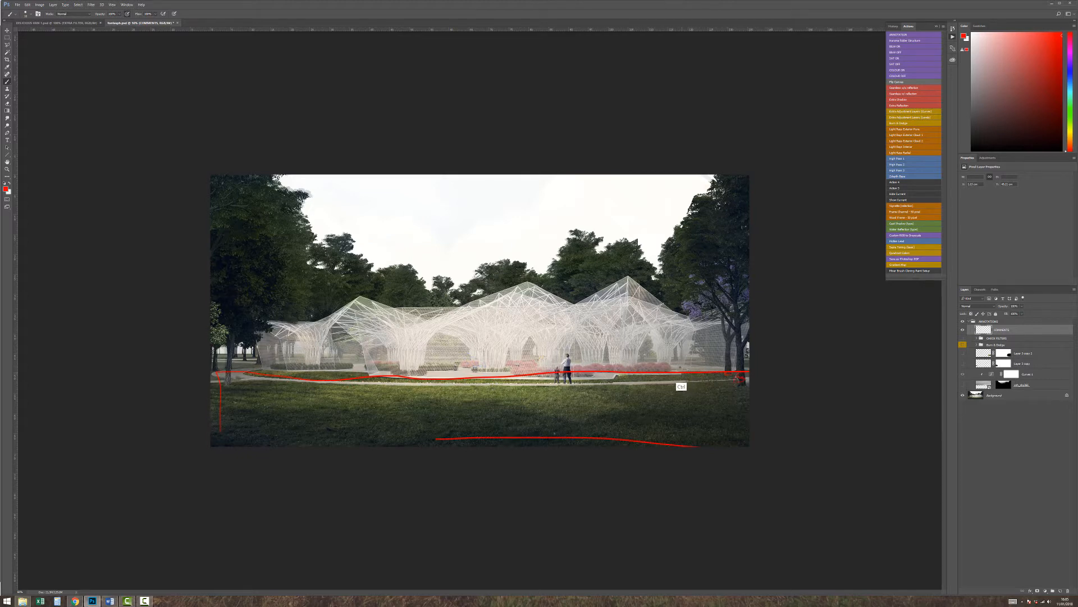
{"action": "key", "text": "ctrl+z"}
Mark the rear trunk's base and the squirrel's feet and body in red, and clear the marks.
{"action": "key", "text": "z"}
{"action": "left_click", "coordinate": [764, 398]}
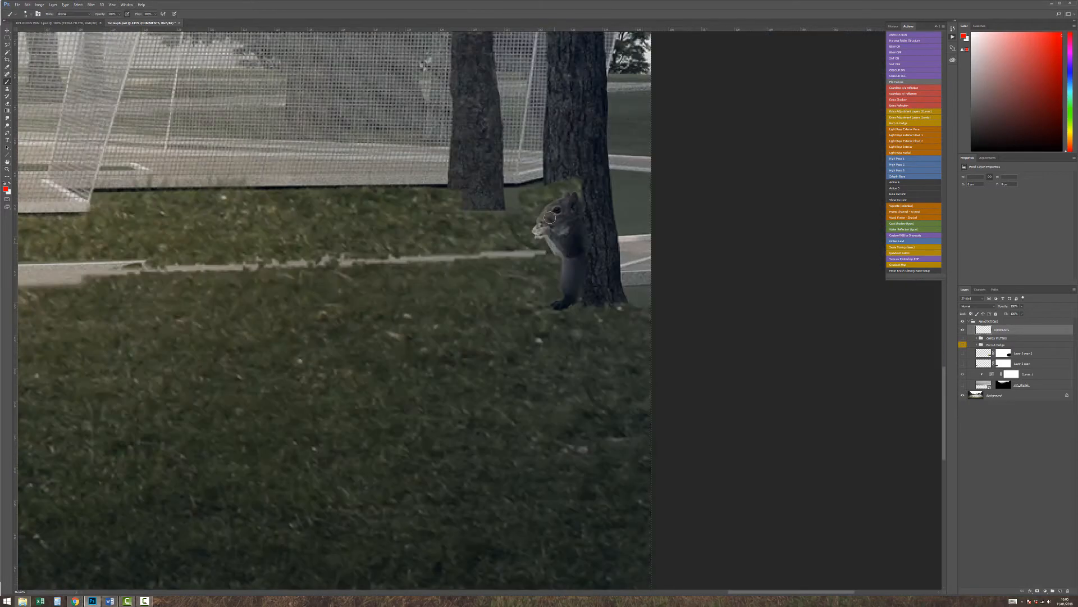
{"action": "key", "text": "b"}
{"action": "mouse_move", "coordinate": [461, 191]}
{"action": "left_mouse_down"}
{"action": "mouse_move", "coordinate": [480, 212]}
{"action": "mouse_move", "coordinate": [458, 176]}
{"action": "left_mouse_up"}
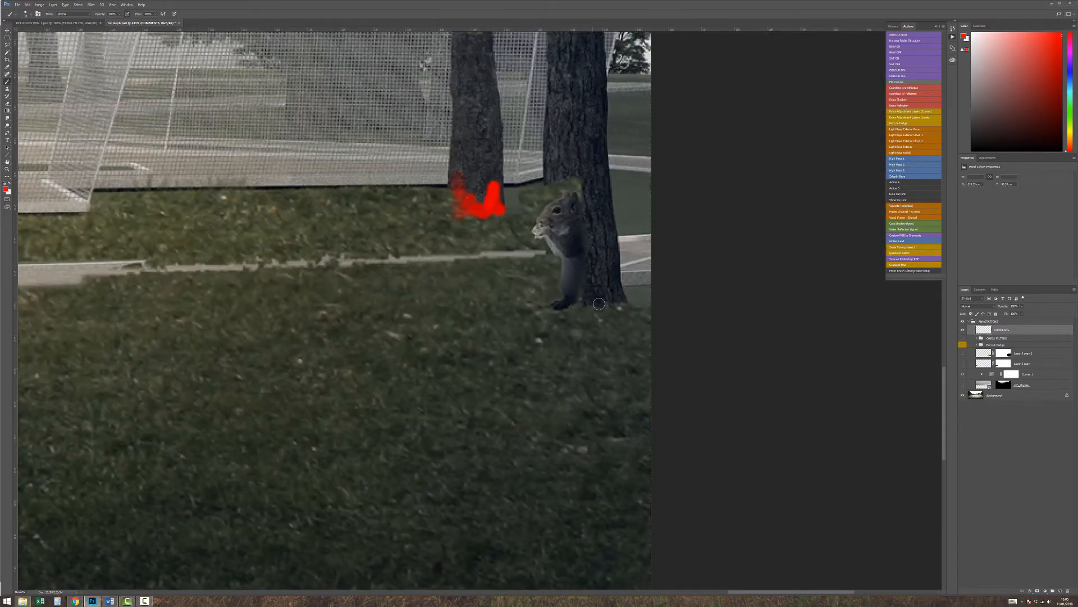
{"action": "left_click_drag", "start_coordinate": [562, 303], "coordinate": [584, 303]}
{"action": "mouse_move", "coordinate": [571, 258]}
{"action": "left_mouse_down"}
{"action": "mouse_move", "coordinate": [566, 295]}
{"action": "mouse_move", "coordinate": [597, 301]}
{"action": "mouse_move", "coordinate": [620, 272]}
{"action": "left_mouse_up"}
{"action": "key", "text": "Delete"}
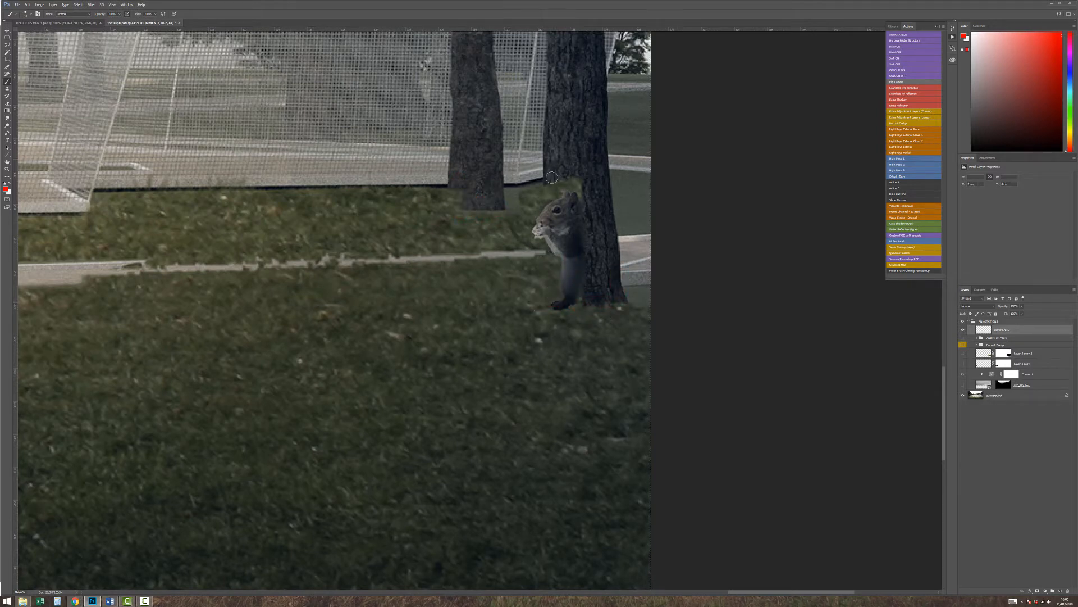
Trace both sides of the foreground trunk in red and draw a wavy ground line across the grass below it.
{"action": "left_click_drag", "start_coordinate": [553, 171], "coordinate": [532, 292]}
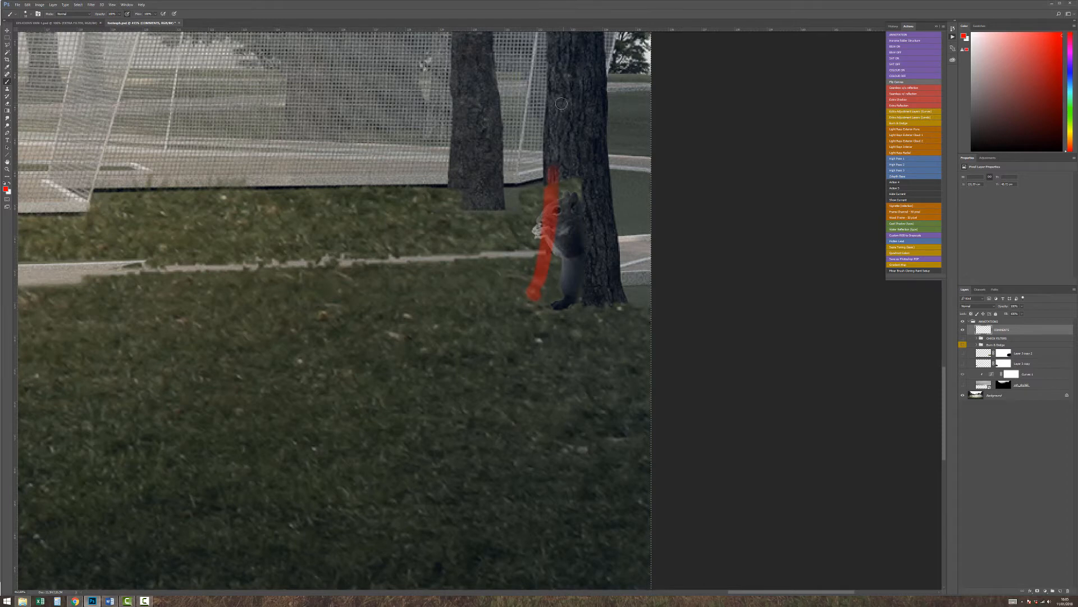
{"action": "left_click_drag", "start_coordinate": [552, 120], "coordinate": [552, 193]}
{"action": "left_click_drag", "start_coordinate": [600, 97], "coordinate": [600, 225]}
{"action": "mouse_move", "coordinate": [597, 188]}
{"action": "left_mouse_down"}
{"action": "mouse_move", "coordinate": [617, 266]}
{"action": "mouse_move", "coordinate": [610, 174]}
{"action": "left_mouse_up"}
{"action": "mouse_move", "coordinate": [393, 356]}
{"action": "left_mouse_down"}
{"action": "mouse_move", "coordinate": [474, 341]}
{"action": "mouse_move", "coordinate": [642, 348]}
{"action": "left_mouse_up"}
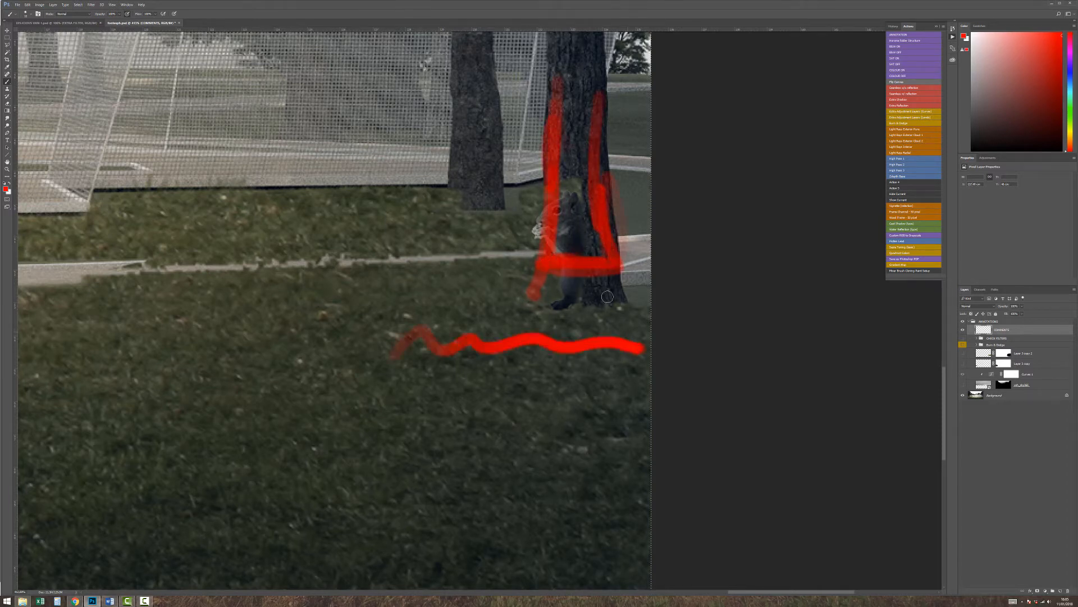
Draw a red box around the foreground trunk's base and the grass in front of it.
{"action": "left_click_drag", "start_coordinate": [416, 257], "coordinate": [645, 257]}
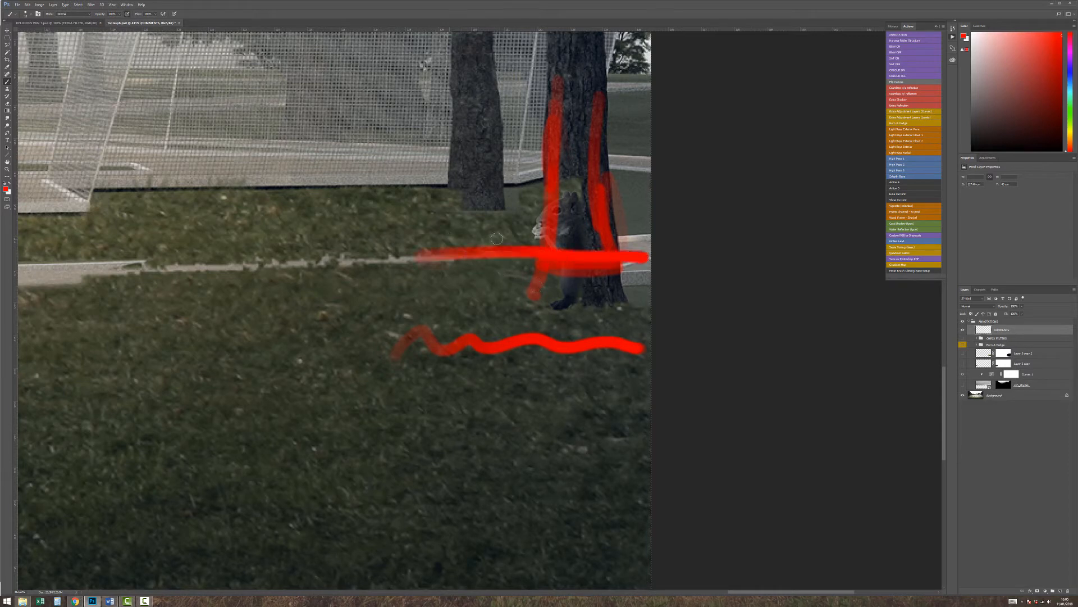
{"action": "mouse_move", "coordinate": [444, 238]}
{"action": "left_mouse_down"}
{"action": "mouse_move", "coordinate": [650, 240]}
{"action": "mouse_move", "coordinate": [628, 380]}
{"action": "left_mouse_up"}
{"action": "left_click_drag", "start_coordinate": [646, 231], "coordinate": [646, 378]}
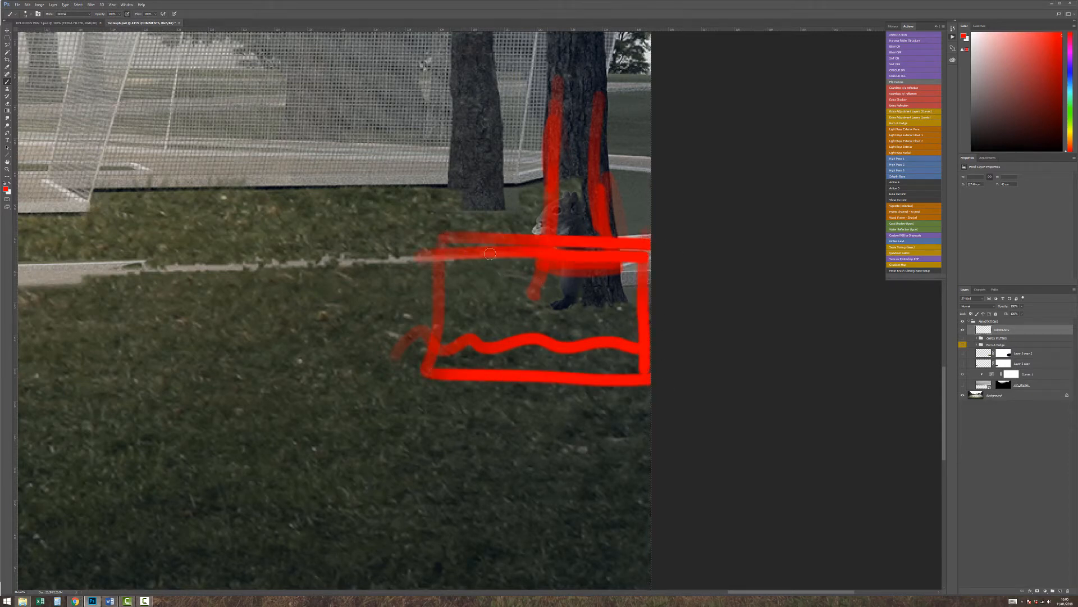
{"action": "left_click_drag", "start_coordinate": [445, 236], "coordinate": [441, 368]}
{"action": "left_click_drag", "start_coordinate": [432, 250], "coordinate": [650, 250]}
Add red grass strokes at the foreground trunk's base and inside the box, and clear the whole sketch.
{"action": "mouse_move", "coordinate": [533, 295]}
{"action": "left_mouse_down"}
{"action": "mouse_move", "coordinate": [480, 311]}
{"action": "mouse_move", "coordinate": [491, 304]}
{"action": "mouse_move", "coordinate": [473, 327]}
{"action": "mouse_move", "coordinate": [506, 308]}
{"action": "mouse_move", "coordinate": [491, 306]}
{"action": "mouse_move", "coordinate": [467, 329]}
{"action": "mouse_move", "coordinate": [474, 305]}
{"action": "mouse_move", "coordinate": [452, 311]}
{"action": "mouse_move", "coordinate": [455, 336]}
{"action": "mouse_move", "coordinate": [486, 326]}
{"action": "left_mouse_up"}
{"action": "left_click_drag", "start_coordinate": [391, 323], "coordinate": [400, 336]}
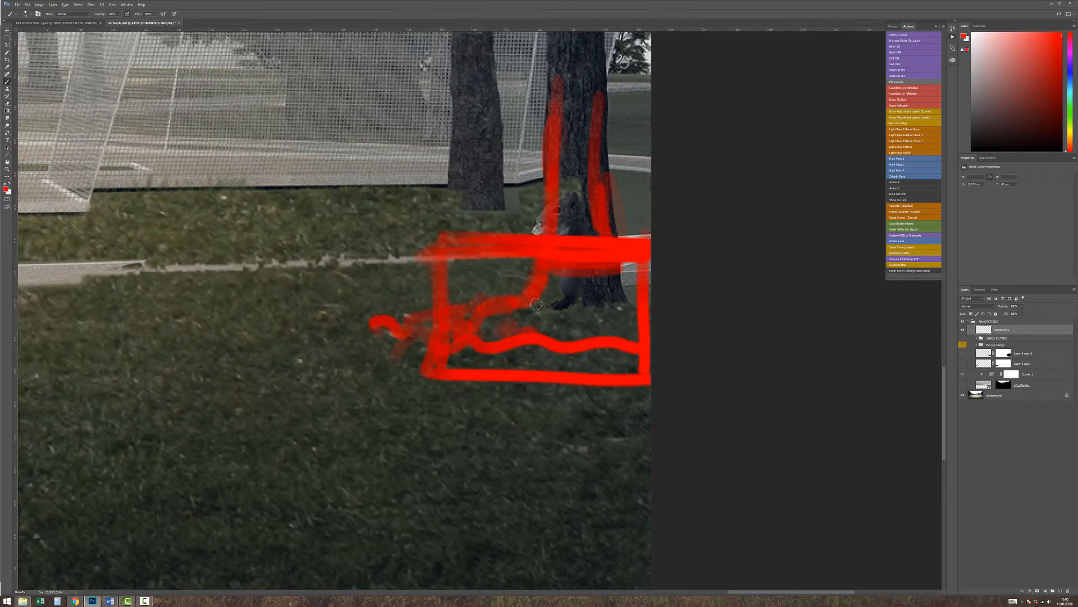
{"action": "mouse_move", "coordinate": [614, 349]}
{"action": "left_mouse_down"}
{"action": "mouse_move", "coordinate": [533, 348]}
{"action": "mouse_move", "coordinate": [443, 369]}
{"action": "left_mouse_up"}
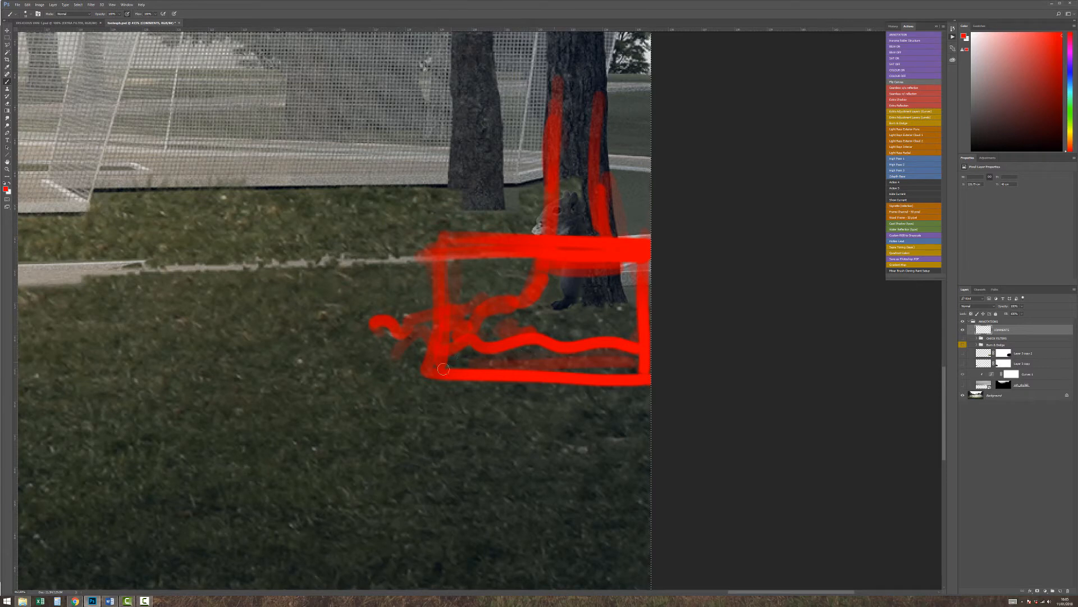
{"action": "left_click_drag", "start_coordinate": [536, 304], "coordinate": [598, 303]}
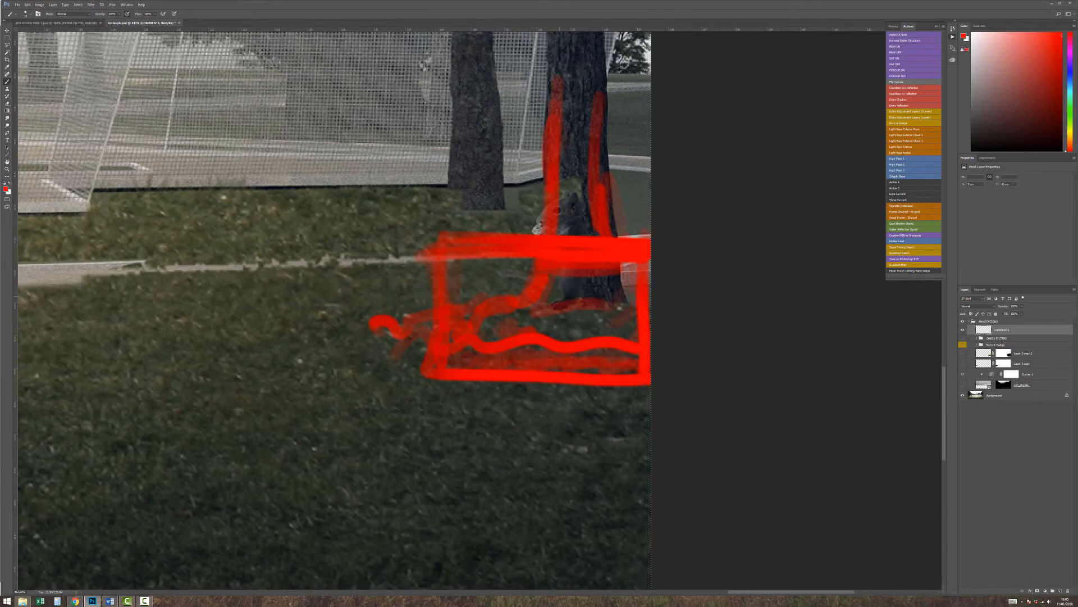
{"action": "key", "text": "Delete"}
Paint red ground strokes under both tree trunks, clear them and drop the selection.
{"action": "mouse_move", "coordinate": [557, 292]}
{"action": "left_mouse_down"}
{"action": "mouse_move", "coordinate": [518, 313]}
{"action": "mouse_move", "coordinate": [613, 309]}
{"action": "left_mouse_up"}
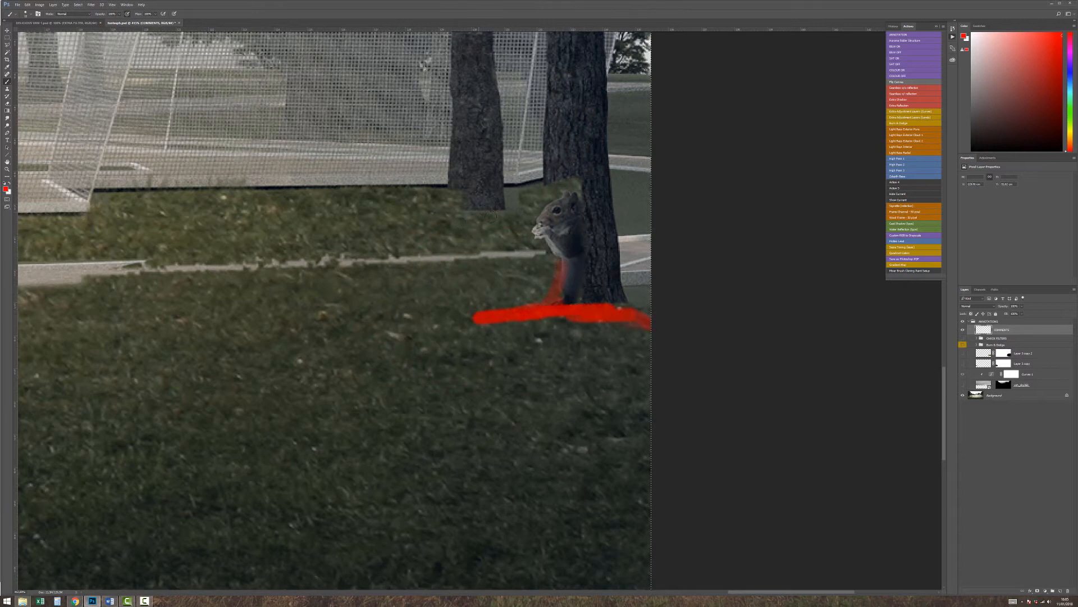
{"action": "left_click_drag", "start_coordinate": [504, 207], "coordinate": [498, 169]}
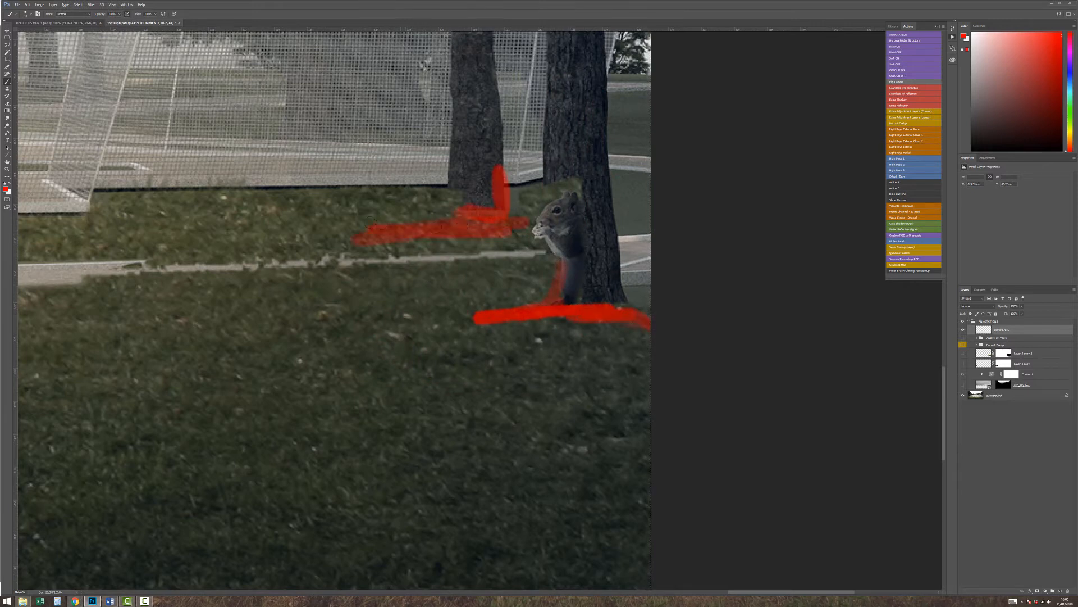
{"action": "key", "text": "z"}
{"action": "left_click", "coordinate": [537, 337], "text": "alt"}
{"action": "left_click", "coordinate": [538, 337], "text": "alt"}
{"action": "left_click", "coordinate": [537, 337], "text": "alt"}
{"action": "left_click", "coordinate": [538, 338], "text": "alt"}
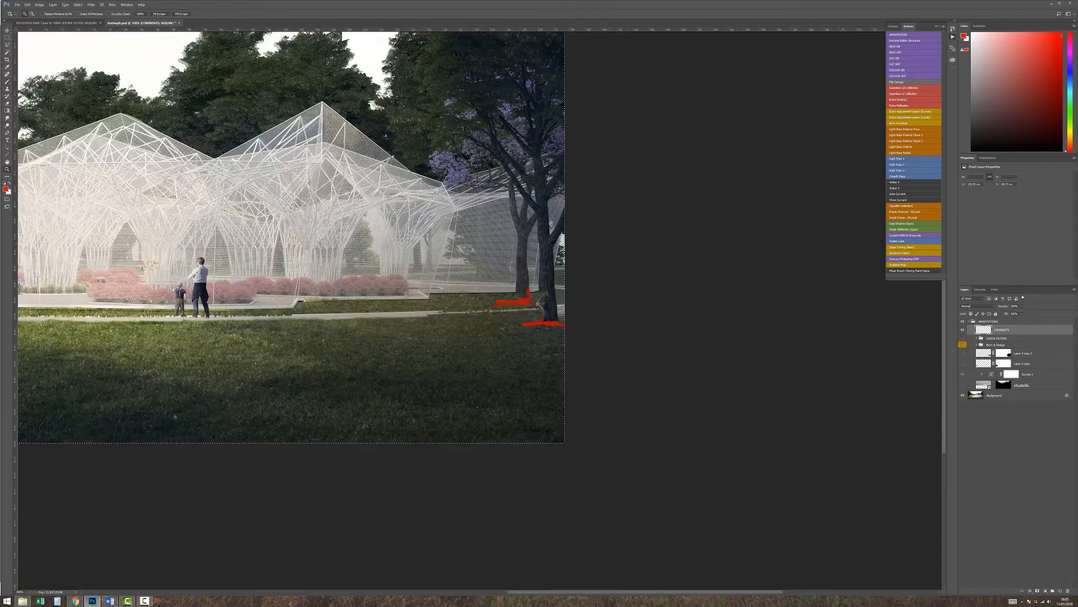
{"action": "left_click_drag", "start_coordinate": [393, 319], "coordinate": [617, 376]}
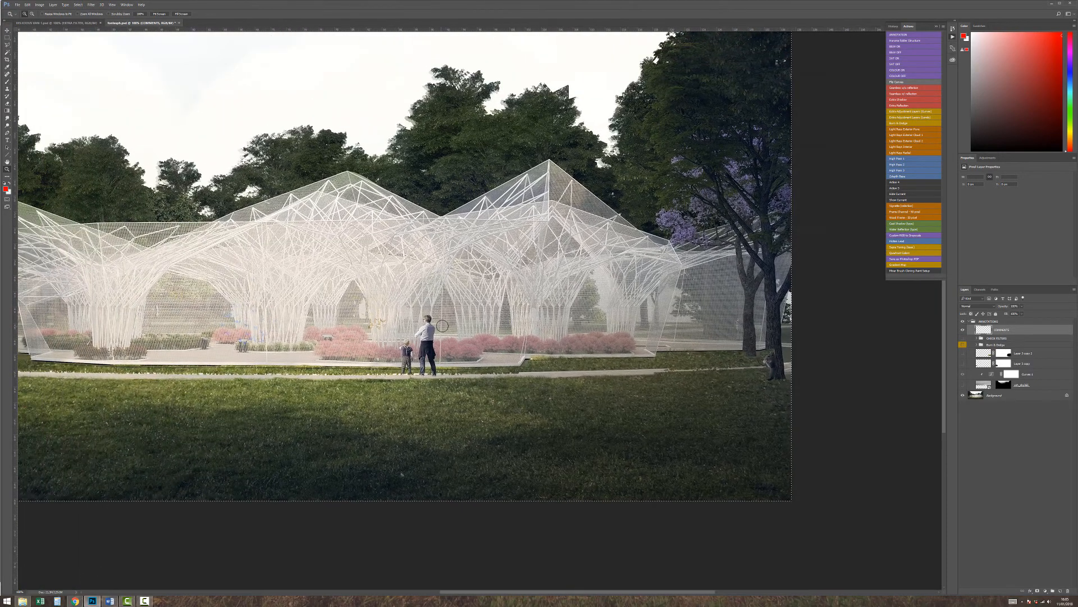
{"action": "left_click_drag", "start_coordinate": [307, 335], "coordinate": [501, 324]}
{"action": "left_click", "coordinate": [509, 349], "text": "alt"}
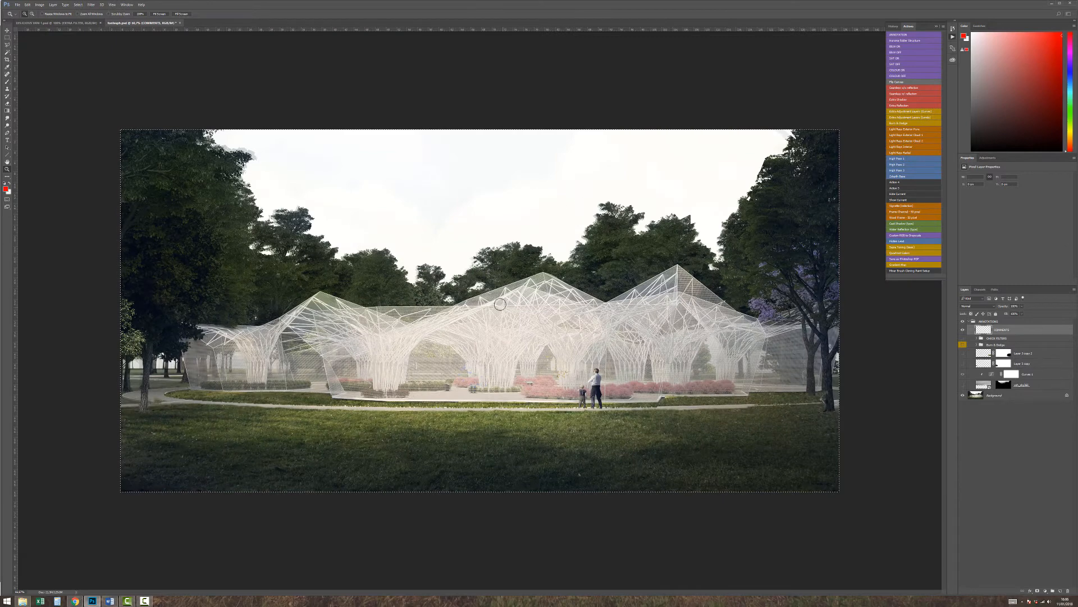
{"action": "key", "text": "ctrl+d"}
{"action": "key", "text": "v"}
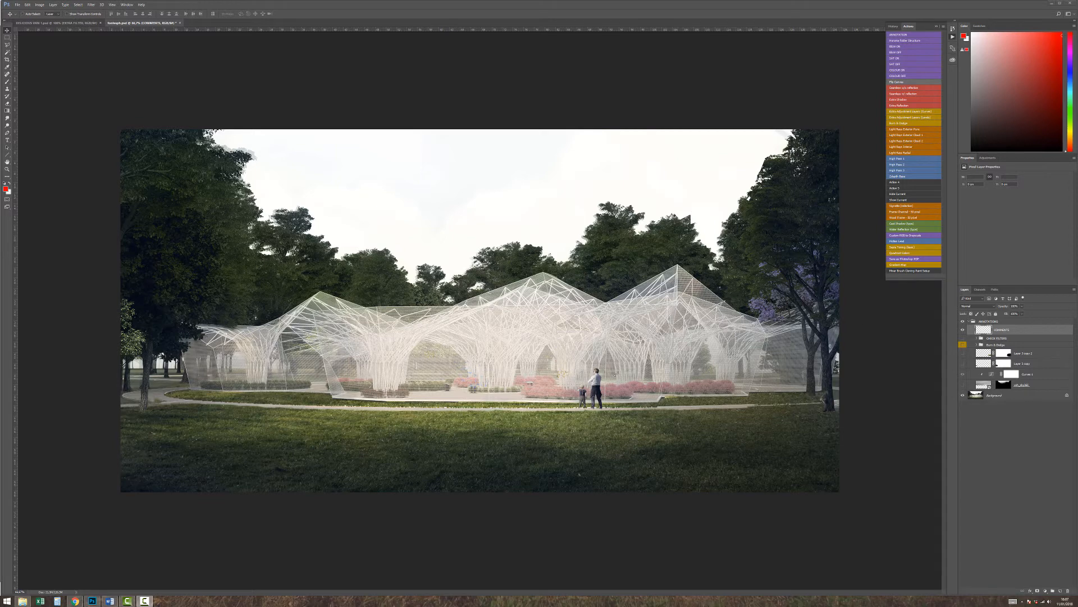
Show the sky layer and toggle its Curves adjustment off and on to compare the cloud tones.
{"action": "key", "text": "b"}
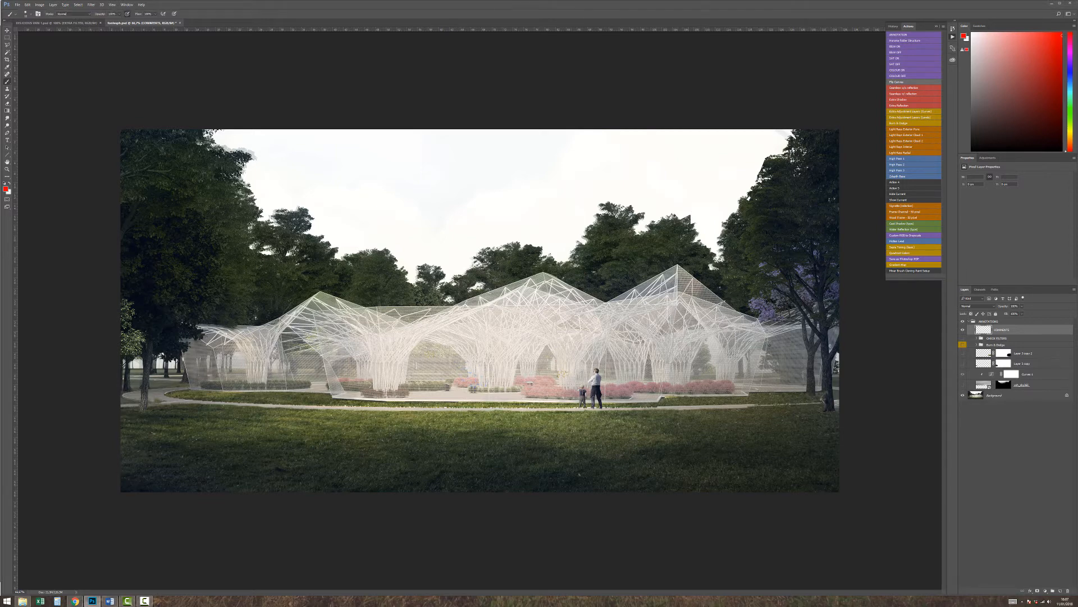
{"action": "left_click", "coordinate": [1039, 385]}
{"action": "left_click", "coordinate": [963, 385]}
{"action": "left_click", "coordinate": [1033, 374]}
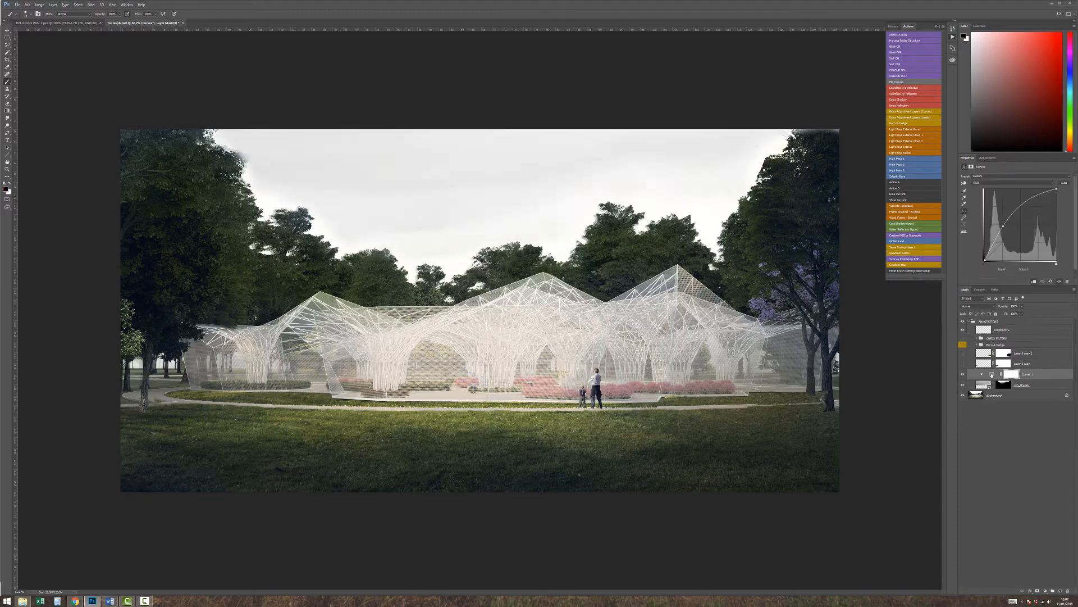
{"action": "left_click", "coordinate": [962, 374]}
{"action": "left_click", "coordinate": [963, 374]}
Paint black on the sky layer's mask along the left tree's crown to bring its foliage edge back.
{"action": "left_click", "coordinate": [1003, 385]}
{"action": "key", "text": "x"}
{"action": "key", "text": "x"}
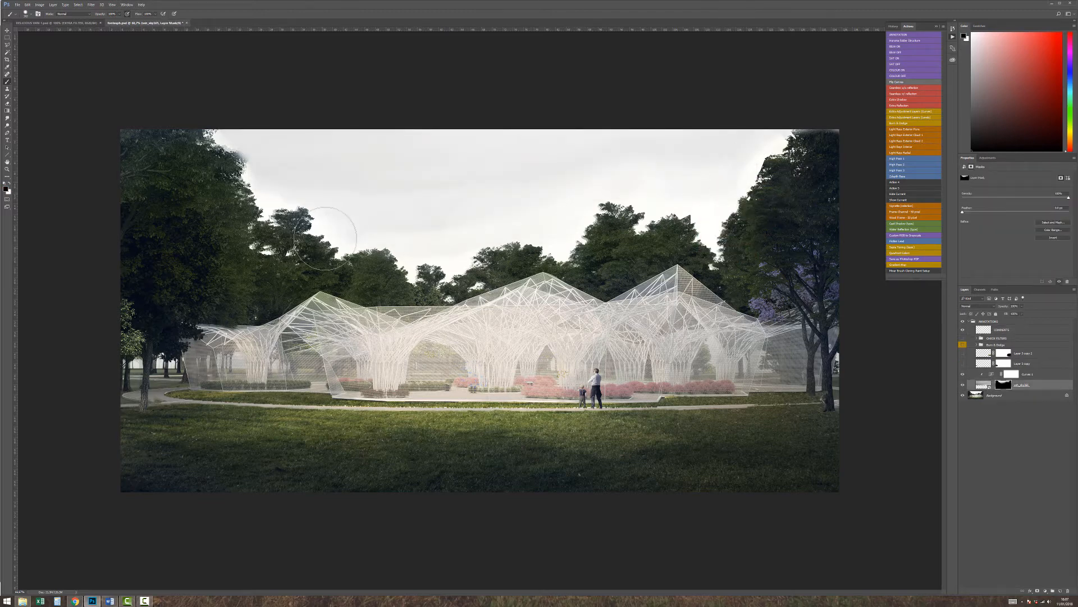
{"action": "left_click_drag", "start_coordinate": [242, 181], "coordinate": [244, 147]}
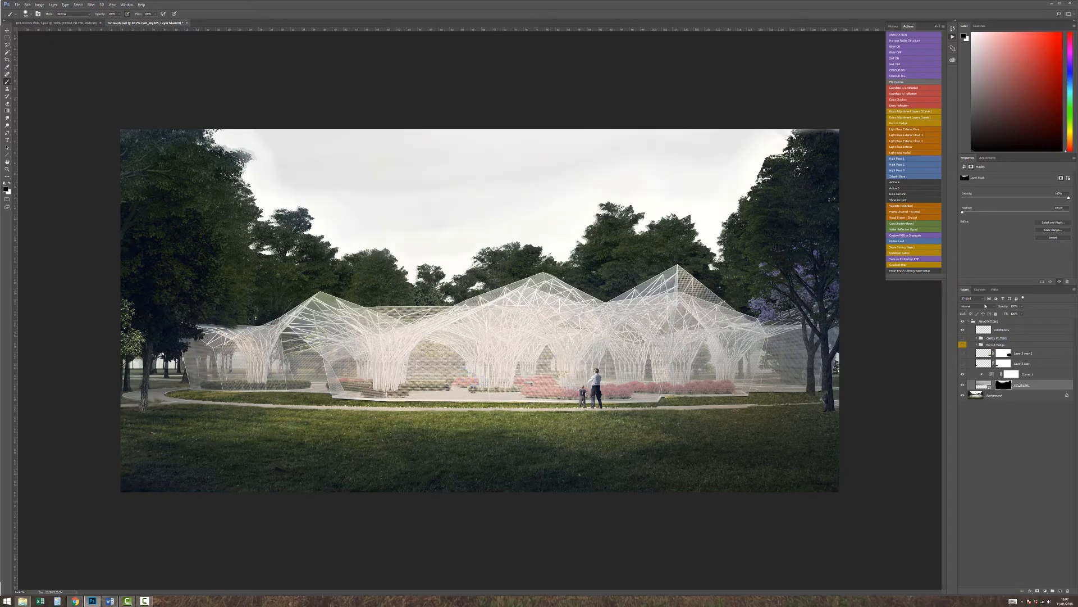
Show the mulch patch layer under the left tree's trunk and select its mask.
{"action": "left_click", "coordinate": [984, 364]}
{"action": "left_click", "coordinate": [963, 364]}
{"action": "left_click_drag", "start_coordinate": [145, 425], "coordinate": [314, 421]}
{"action": "key", "text": "v"}
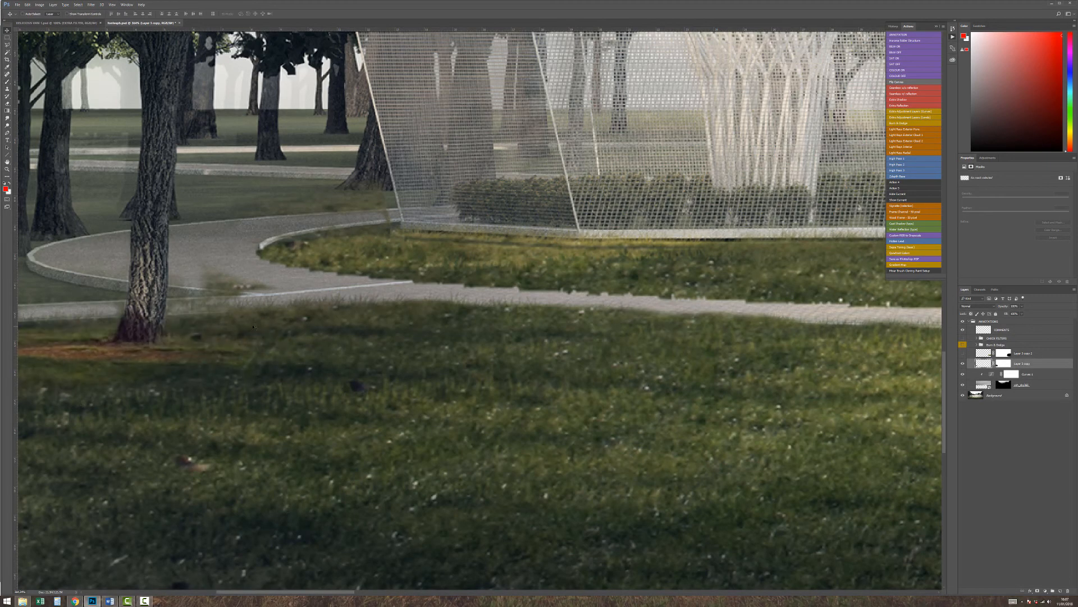
{"action": "key", "text": "e"}
{"action": "right_click", "coordinate": [185, 294]}
{"action": "left_click", "coordinate": [1004, 363]}
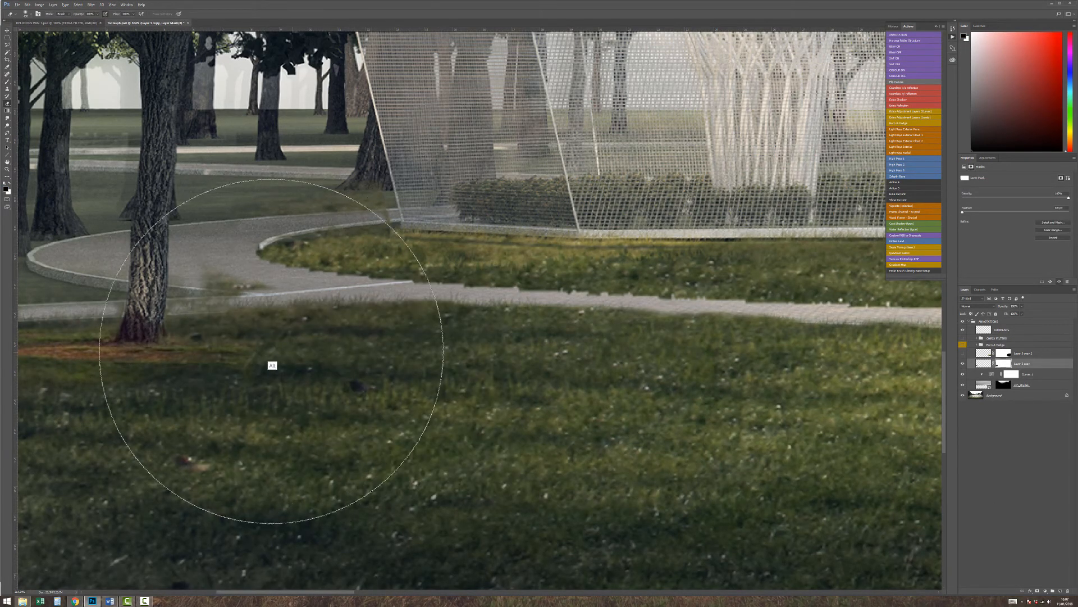
Try masking the patch around the left trunk's base and undo the stroke.
{"action": "right_click", "coordinate": [502, 315]}
{"action": "left_click_drag", "start_coordinate": [505, 286], "coordinate": [370, 305]}
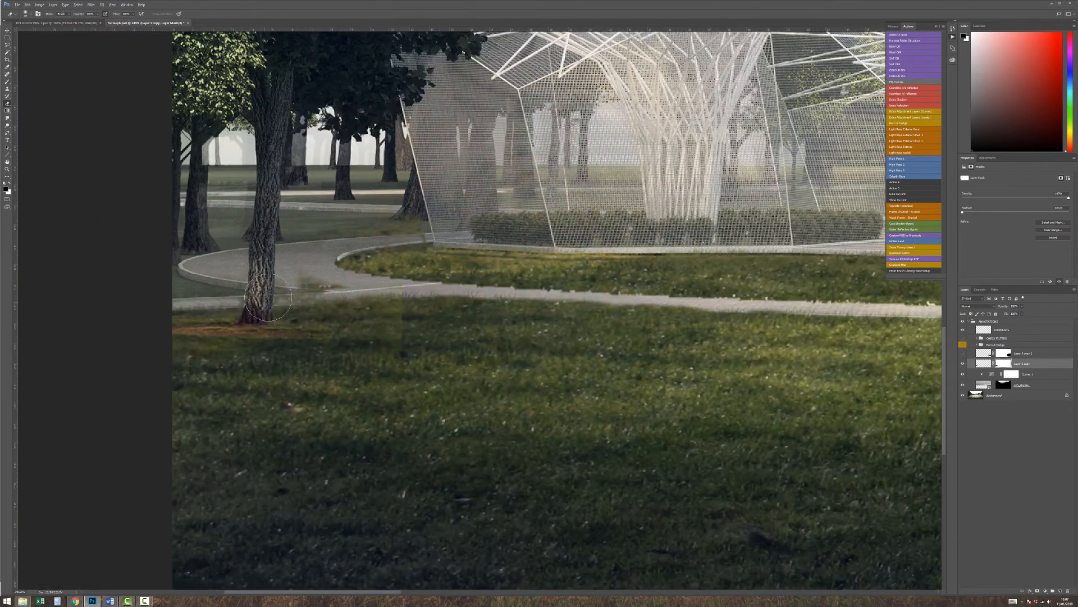
{"action": "mouse_move", "coordinate": [268, 297]}
{"action": "left_mouse_down"}
{"action": "mouse_move", "coordinate": [286, 293]}
{"action": "mouse_move", "coordinate": [274, 298]}
{"action": "left_mouse_up"}
{"action": "key", "text": "ctrl+z"}
Show the mulch patch layer for the right tree and check the left patch's mask.
{"action": "left_click", "coordinate": [963, 353]}
{"action": "left_click", "coordinate": [984, 353]}
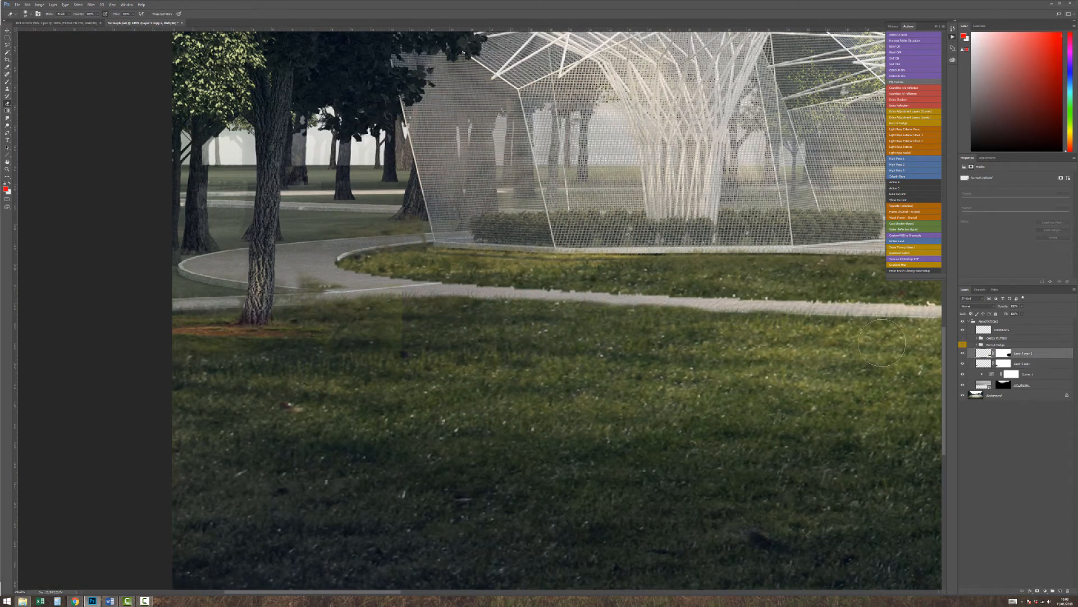
{"action": "key", "text": "ctrl+1"}
{"action": "left_click", "coordinate": [1003, 363], "text": "alt"}
{"action": "left_click", "coordinate": [1003, 364], "text": "alt"}
{"action": "key", "text": "b"}
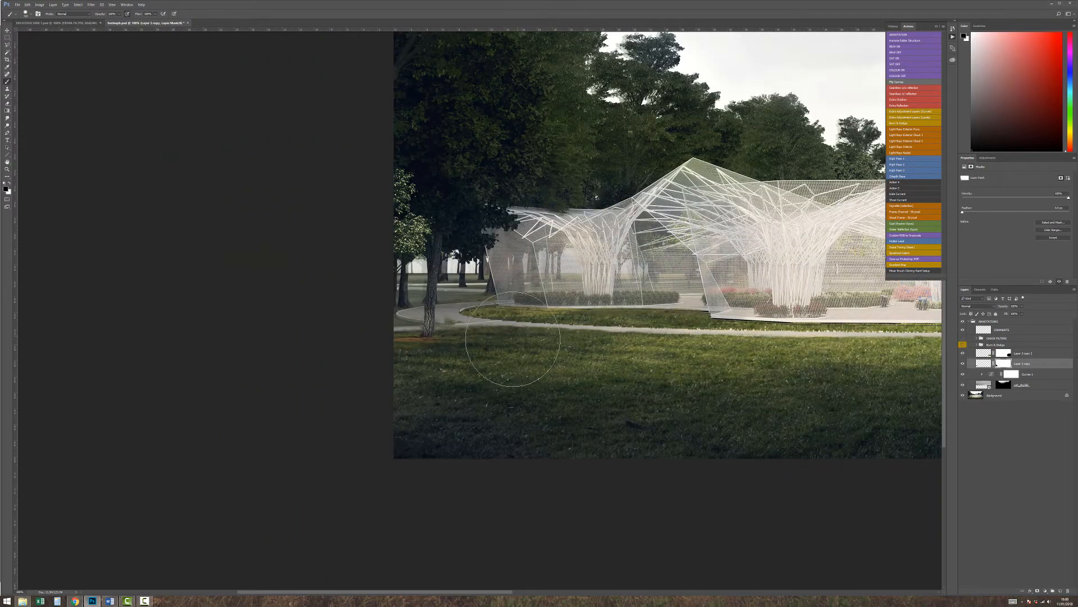
{"action": "key", "text": "ctrl+0"}
Show the Burn & Dodge group and make the COMMENTS layer active.
{"action": "left_click", "coordinate": [962, 344]}
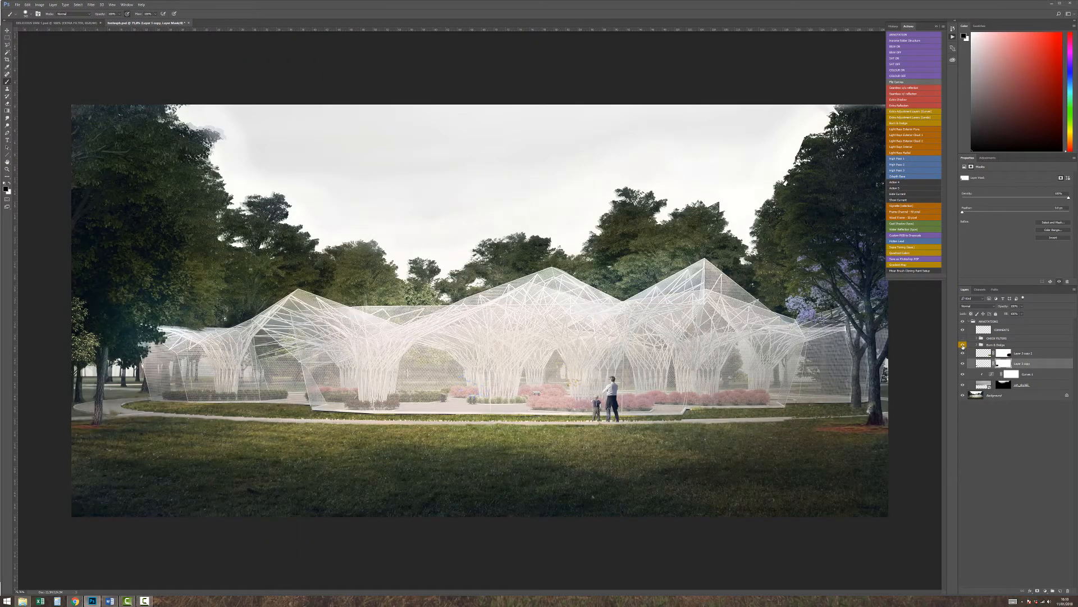
{"action": "left_click", "coordinate": [988, 345]}
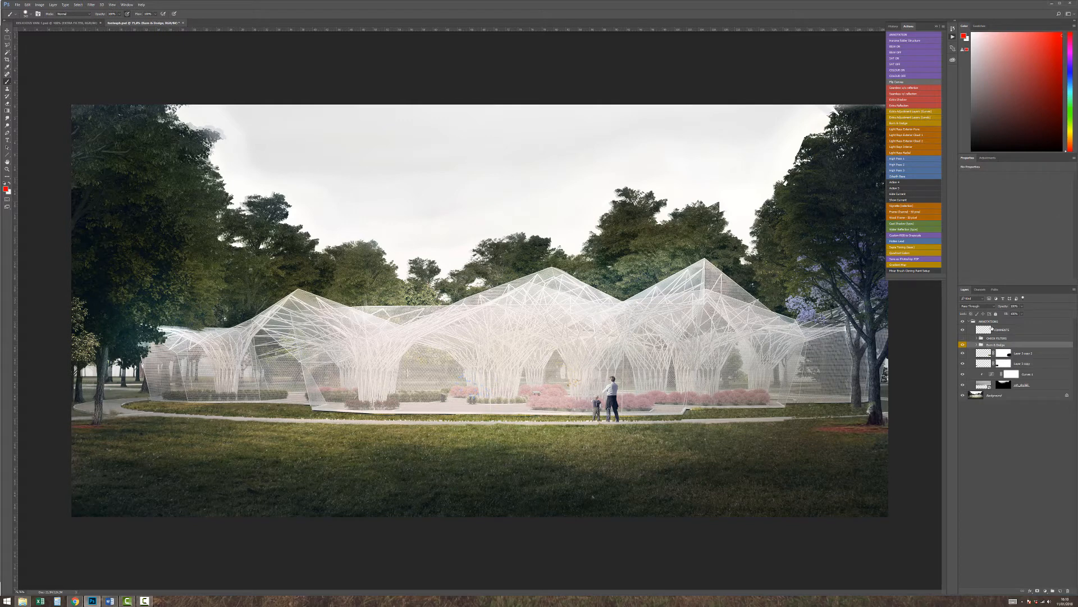
{"action": "left_click", "coordinate": [1002, 330]}
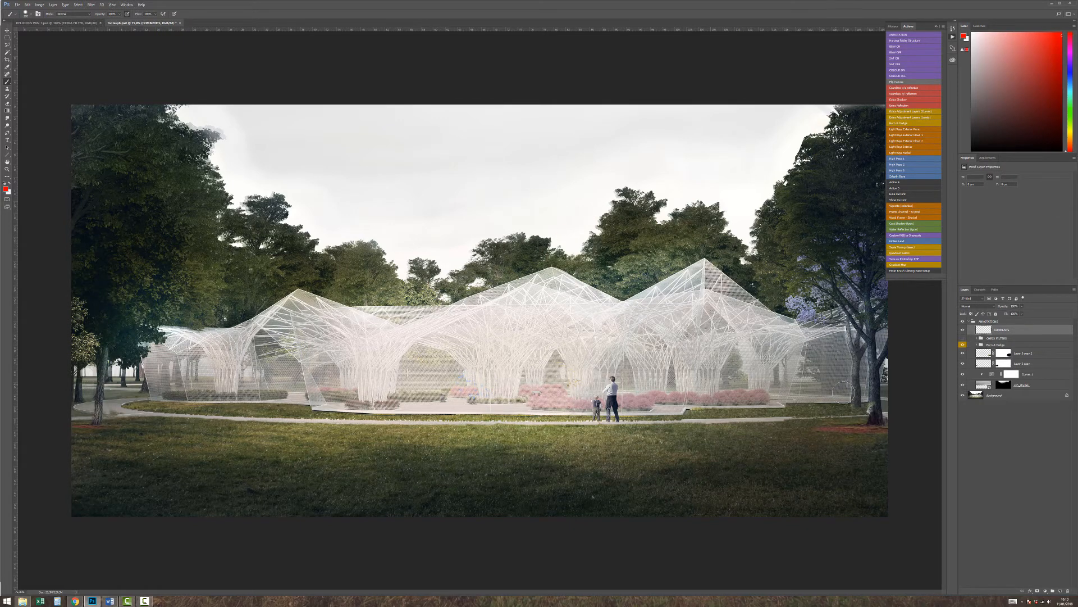
Try to move the mulch patch at the right tree's base and undo the move.
{"action": "left_click_drag", "start_coordinate": [750, 370], "coordinate": [923, 473]}
{"action": "left_click", "coordinate": [1032, 385]}
{"action": "left_click", "coordinate": [1025, 353]}
{"action": "key", "text": "v"}
{"action": "left_click_drag", "start_coordinate": [682, 336], "coordinate": [608, 327]}
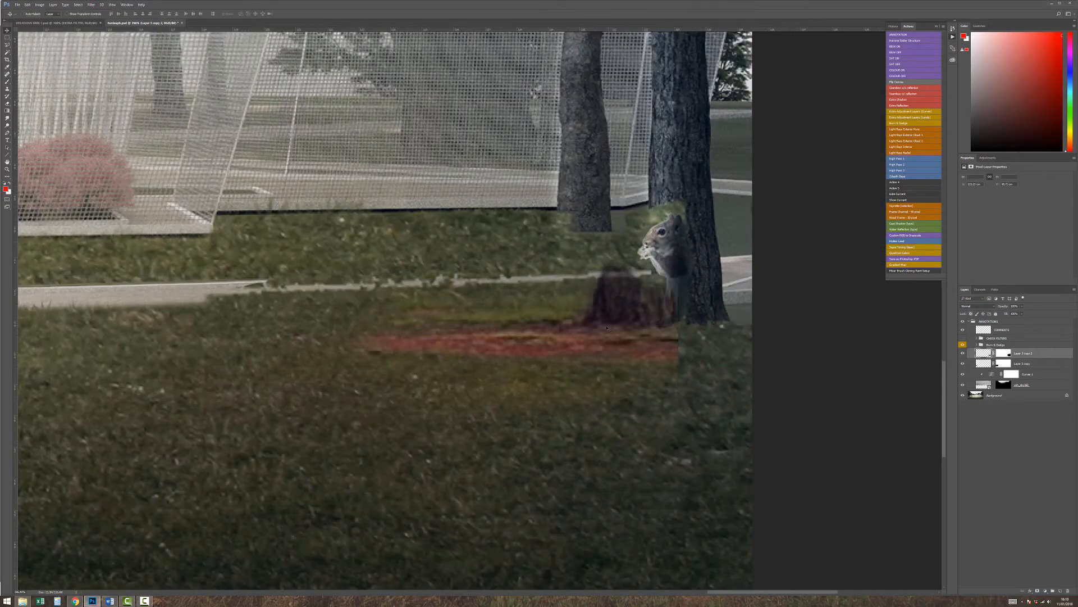
{"action": "key", "text": "ctrl+z"}
Add a new layer above the Background and clone-stamp around the bases of the right-hand trunks, erasing the excess.
{"action": "left_click", "coordinate": [1004, 353]}
{"action": "key", "text": "b"}
{"action": "left_click", "coordinate": [995, 395]}
{"action": "left_click", "coordinate": [1061, 590]}
{"action": "key", "text": "s"}
{"action": "mouse_move", "coordinate": [599, 254]}
{"action": "left_mouse_down"}
{"action": "mouse_move", "coordinate": [537, 277]}
{"action": "mouse_move", "coordinate": [412, 226]}
{"action": "left_mouse_up"}
{"action": "left_click", "coordinate": [656, 161], "text": "alt"}
{"action": "left_click_drag", "start_coordinate": [667, 248], "coordinate": [675, 247]}
{"action": "key", "text": "e"}
{"action": "mouse_move", "coordinate": [598, 242]}
{"action": "left_mouse_down"}
{"action": "mouse_move", "coordinate": [635, 281]}
{"action": "mouse_move", "coordinate": [610, 270]}
{"action": "mouse_move", "coordinate": [608, 240]}
{"action": "mouse_move", "coordinate": [597, 242]}
{"action": "mouse_move", "coordinate": [622, 232]}
{"action": "left_mouse_up"}
{"action": "key", "text": "s"}
{"action": "key", "text": "e"}
{"action": "key", "text": "z"}
{"action": "left_click", "coordinate": [609, 303], "text": "alt"}
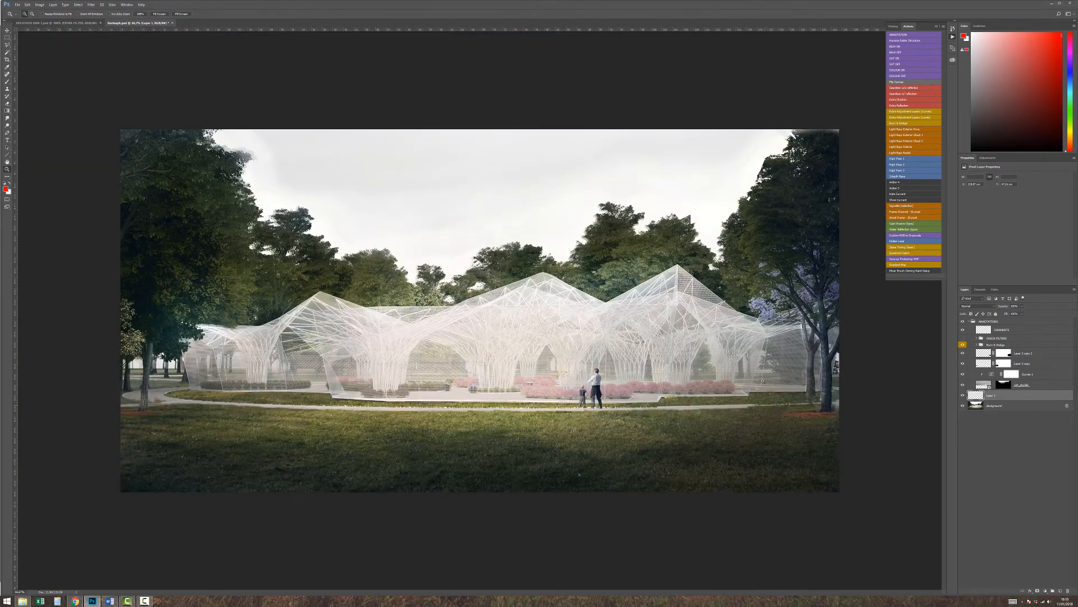
Duplicate the right tree's mulch patch, scale the copy down and fit it at the farther trunk's base.
{"action": "left_click_drag", "start_coordinate": [756, 369], "coordinate": [833, 449]}
{"action": "key", "text": "v"}
{"action": "left_click", "coordinate": [1023, 385]}
{"action": "left_click_drag", "start_coordinate": [632, 307], "coordinate": [564, 197]}
{"action": "key", "text": "ctrl+t"}
{"action": "left_click_drag", "start_coordinate": [711, 94], "coordinate": [538, 187]}
{"action": "key", "text": "Return"}
{"action": "left_click_drag", "start_coordinate": [495, 248], "coordinate": [593, 217]}
{"action": "left_click", "coordinate": [616, 281], "text": "alt"}
Check the nearer right trunk's patch mask and toggle the patch off and on to compare the ground.
{"action": "left_click", "coordinate": [1012, 353]}
{"action": "left_click", "coordinate": [1003, 396], "text": "alt"}
{"action": "left_click", "coordinate": [1003, 396], "text": "alt"}
{"action": "left_click", "coordinate": [963, 396]}
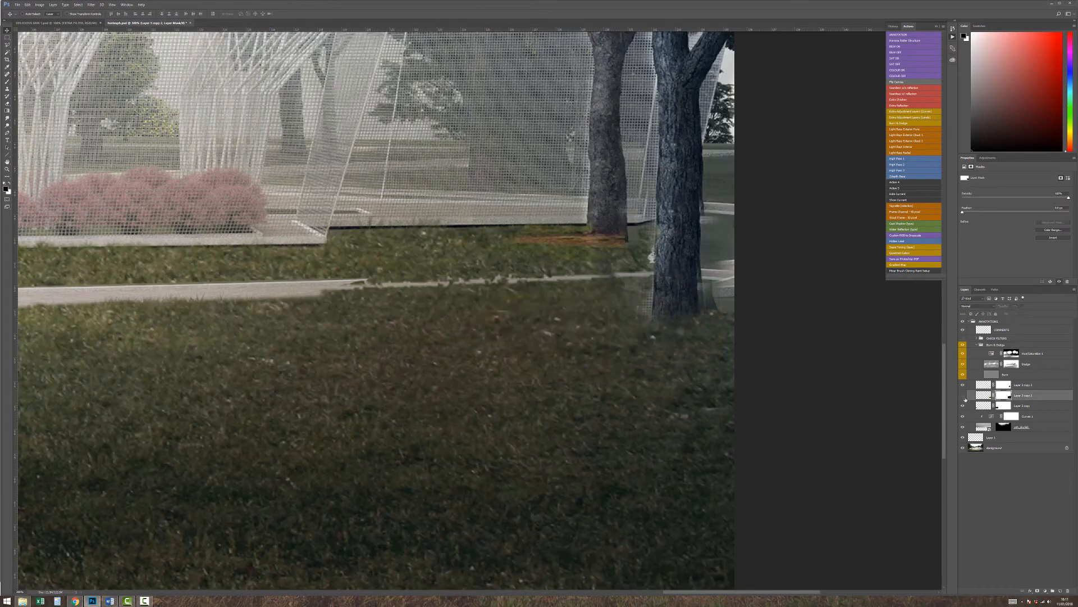
{"action": "left_click", "coordinate": [964, 396]}
{"action": "left_click", "coordinate": [983, 395]}
{"action": "key", "text": "b"}
{"action": "key", "text": "x"}
{"action": "left_click", "coordinate": [1003, 396], "text": "alt"}
{"action": "left_click", "coordinate": [984, 396]}
{"action": "key", "text": "z"}
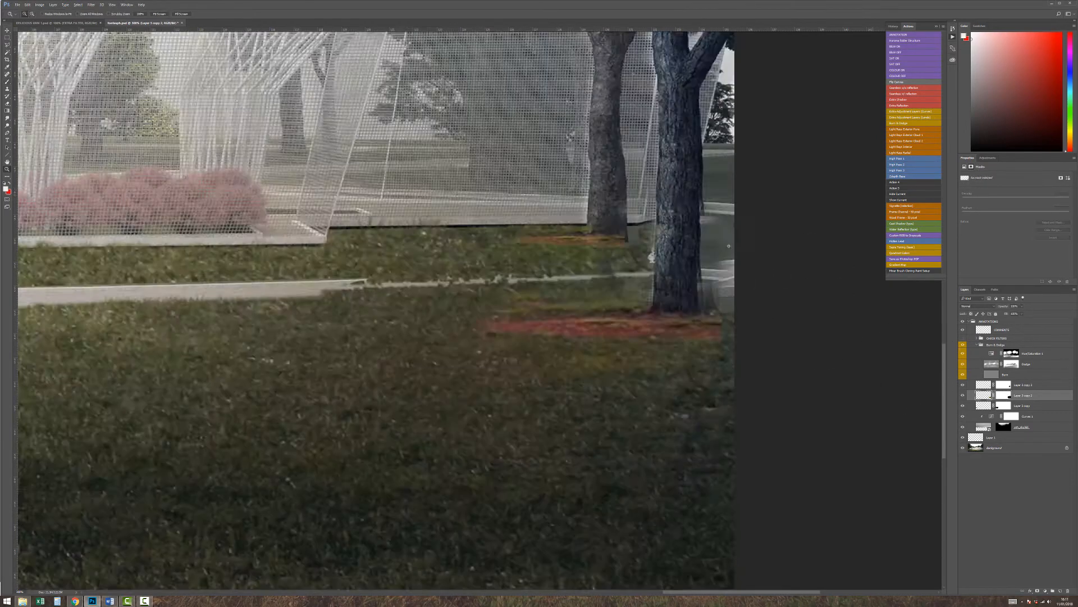
Compare the rendering with the sky layer hidden and shown, and examine the pavilion roofs and treeline up close.
{"action": "key", "text": "ctrl+0"}
{"action": "key", "text": "v"}
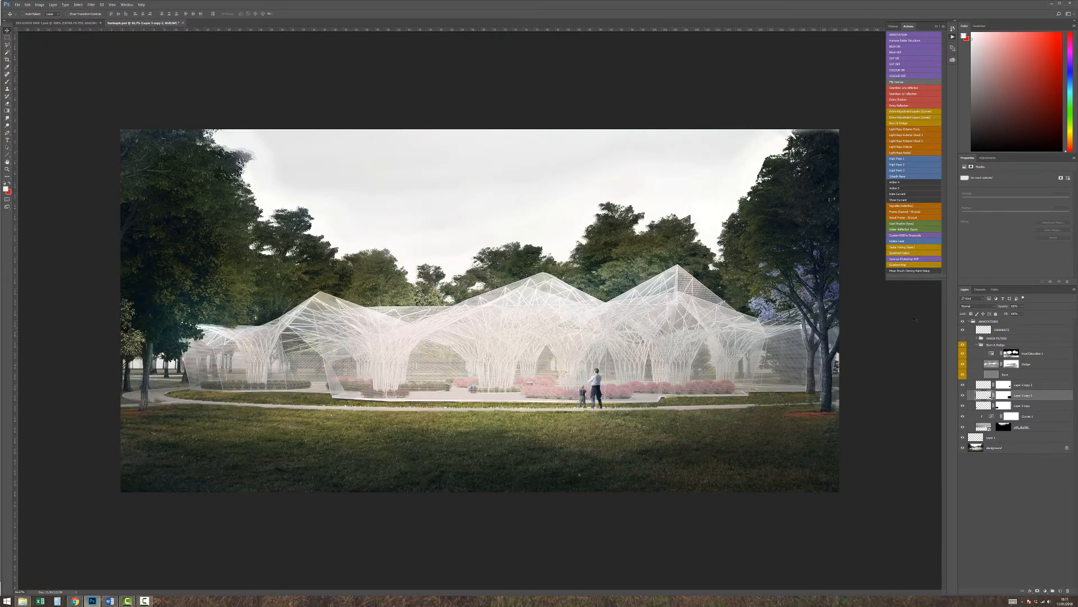
{"action": "left_click", "coordinate": [963, 427]}
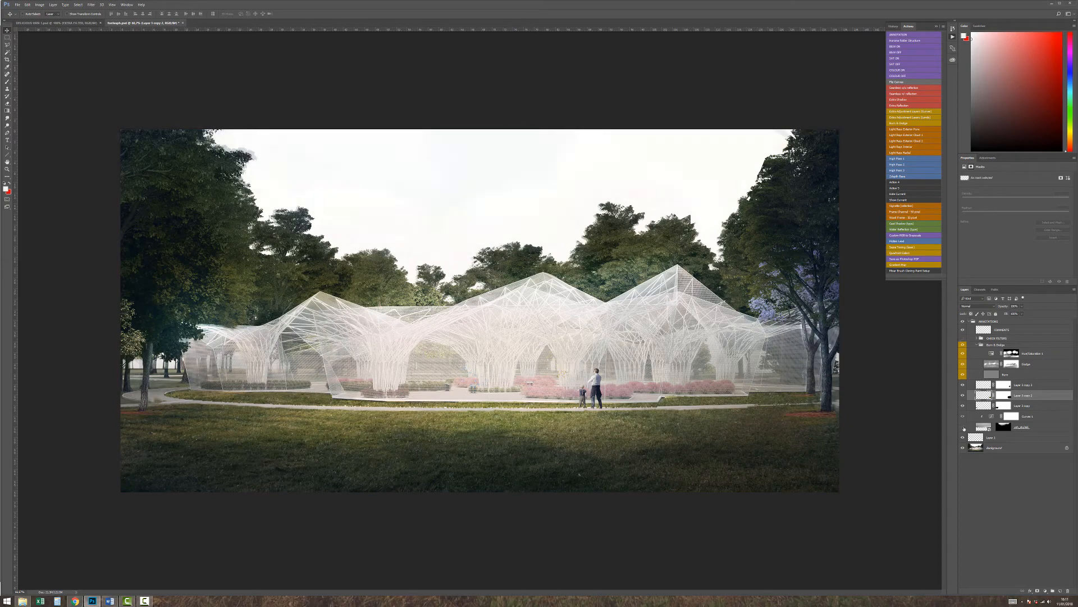
{"action": "left_click", "coordinate": [965, 427]}
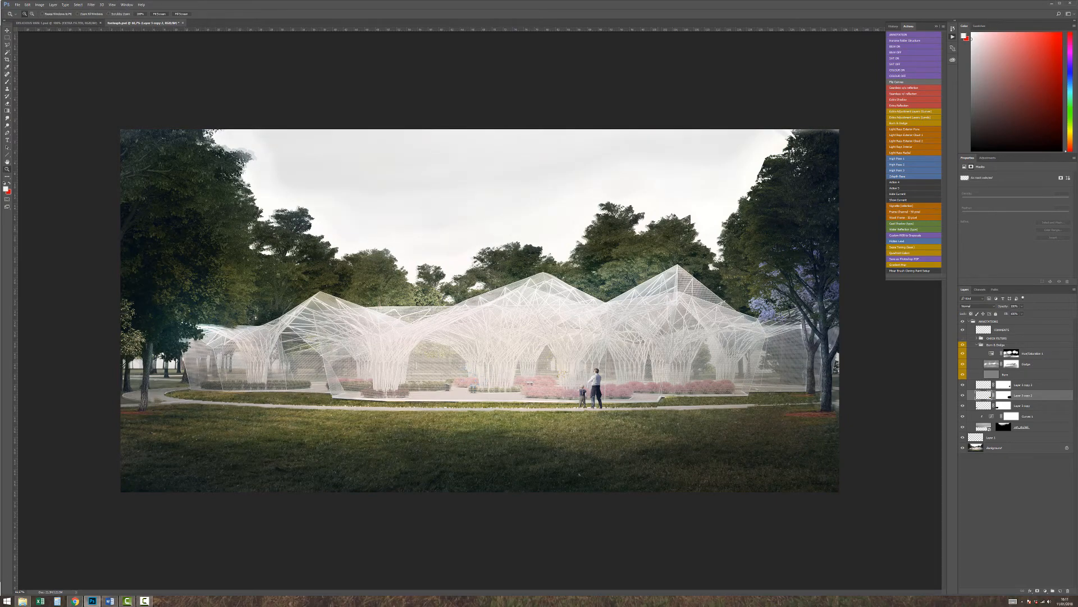
{"action": "key", "text": "ctrl+1"}
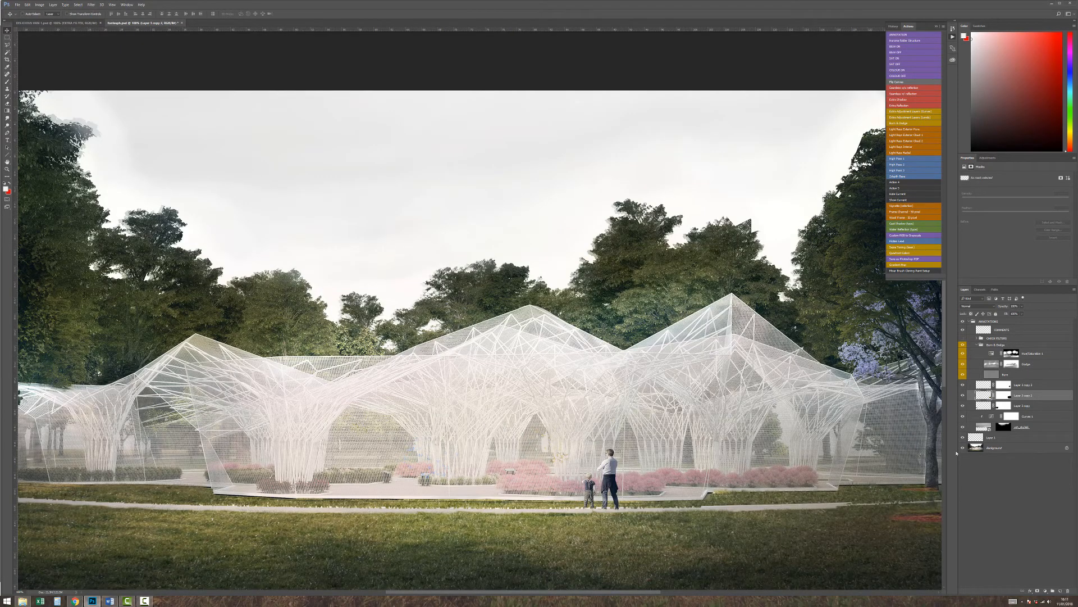
{"action": "key", "text": "z"}
{"action": "left_click", "coordinate": [626, 362]}
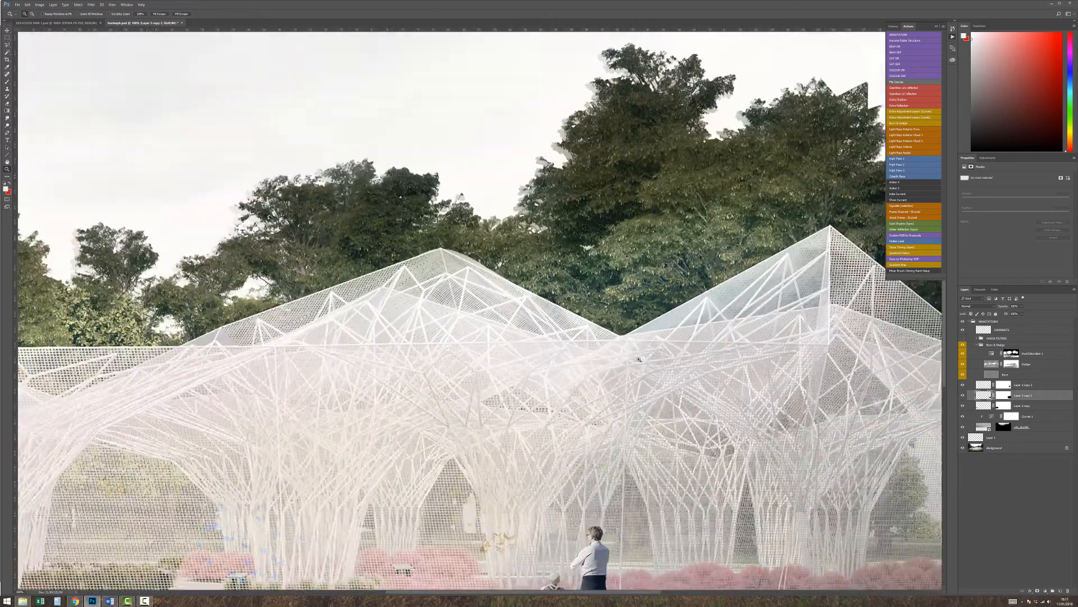
{"action": "key", "text": "ctrl+0"}
{"action": "key", "text": "v"}
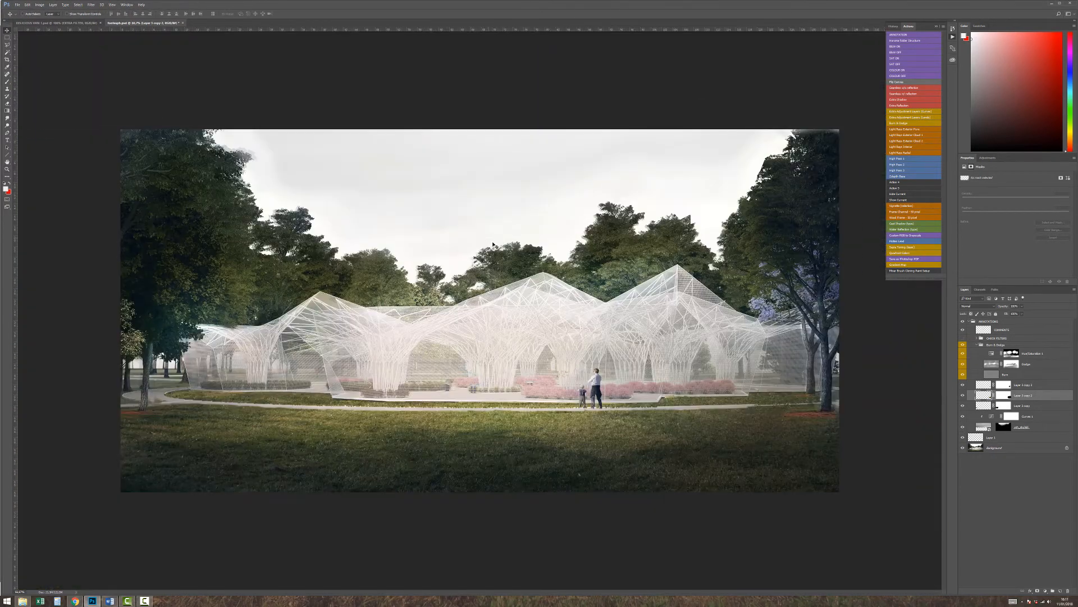
{"action": "left_click", "coordinate": [964, 426]}
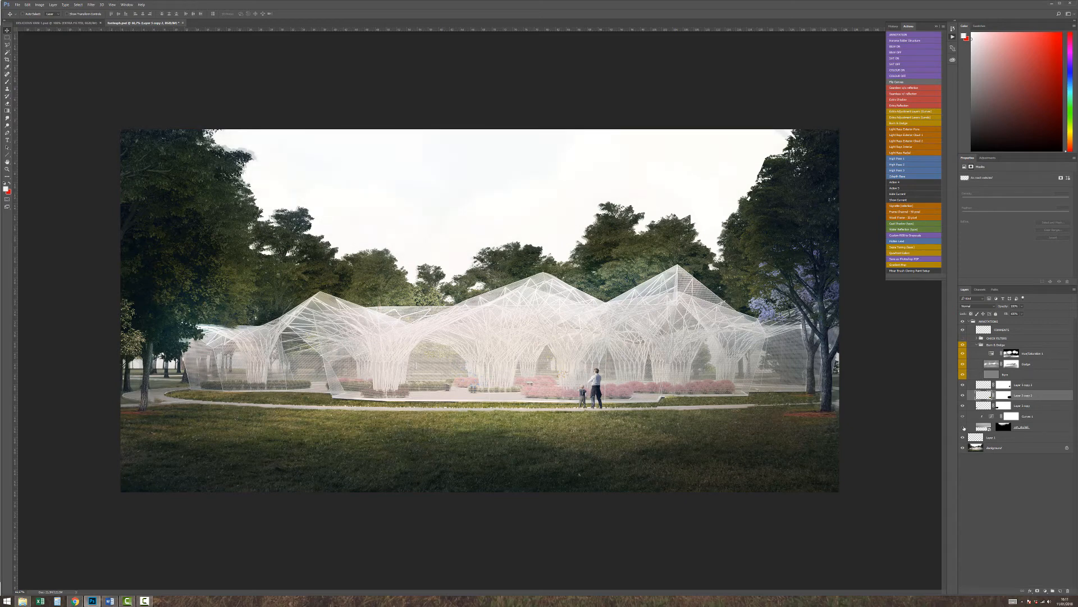
{"action": "left_click", "coordinate": [964, 427]}
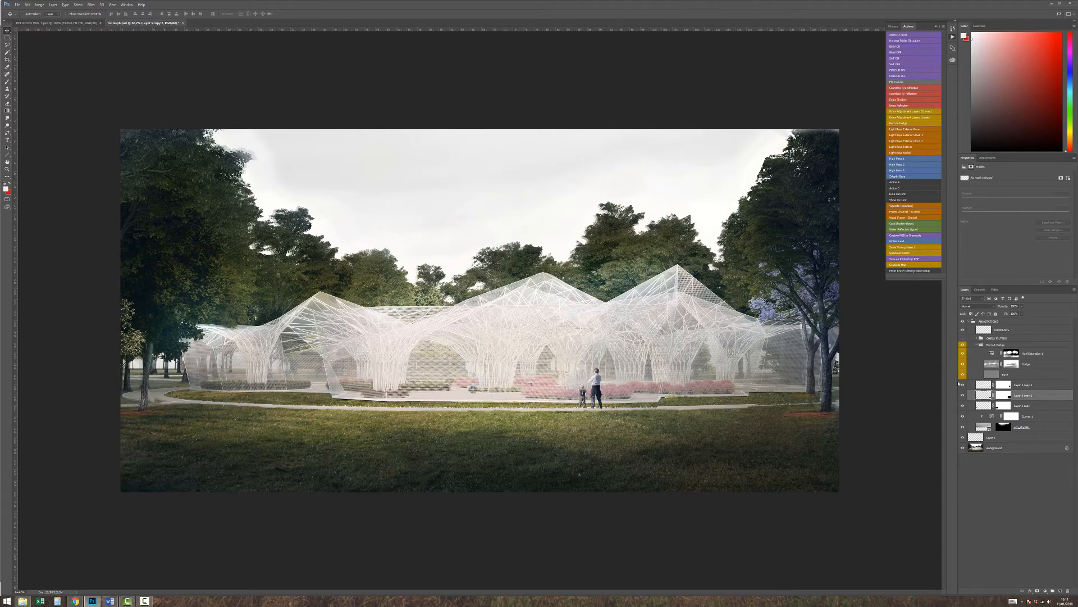
Paint black on the sky layer's mask at the image's upper-right corner above the tree.
{"action": "left_click", "coordinate": [1003, 427]}
{"action": "key", "text": "b"}
{"action": "key", "text": "d"}
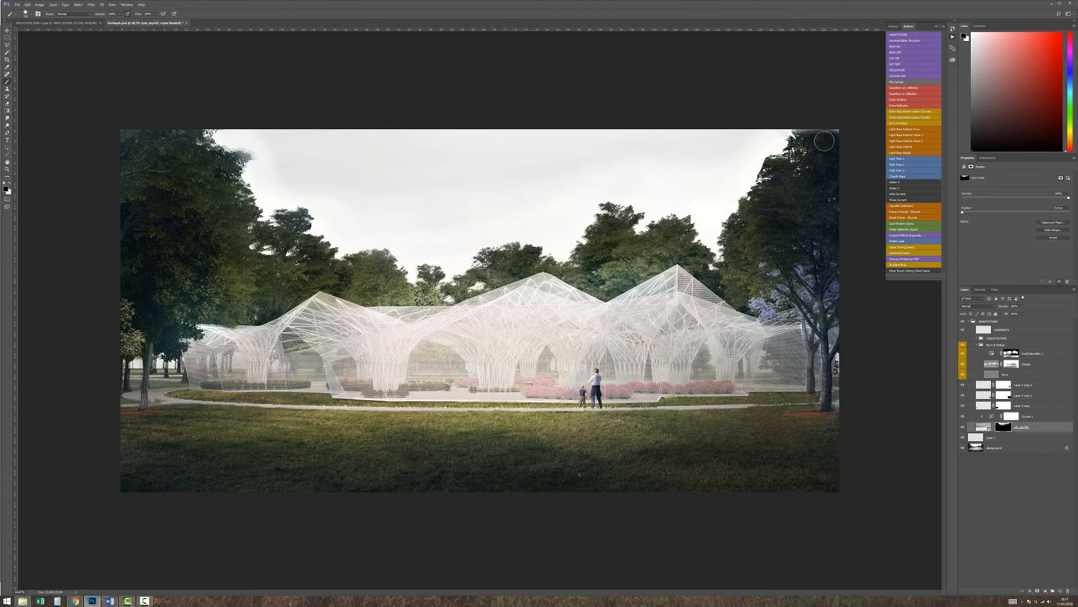
{"action": "mouse_move", "coordinate": [824, 130]}
{"action": "left_mouse_down"}
{"action": "mouse_move", "coordinate": [812, 130]}
{"action": "mouse_move", "coordinate": [840, 129]}
{"action": "left_mouse_up"}
Toggle the Burn & Dodge group and its Dodge layer off and on to compare the light on the pavilion and grass.
{"action": "left_click", "coordinate": [963, 345]}
{"action": "left_click", "coordinate": [963, 345]}
{"action": "left_click", "coordinate": [963, 363]}
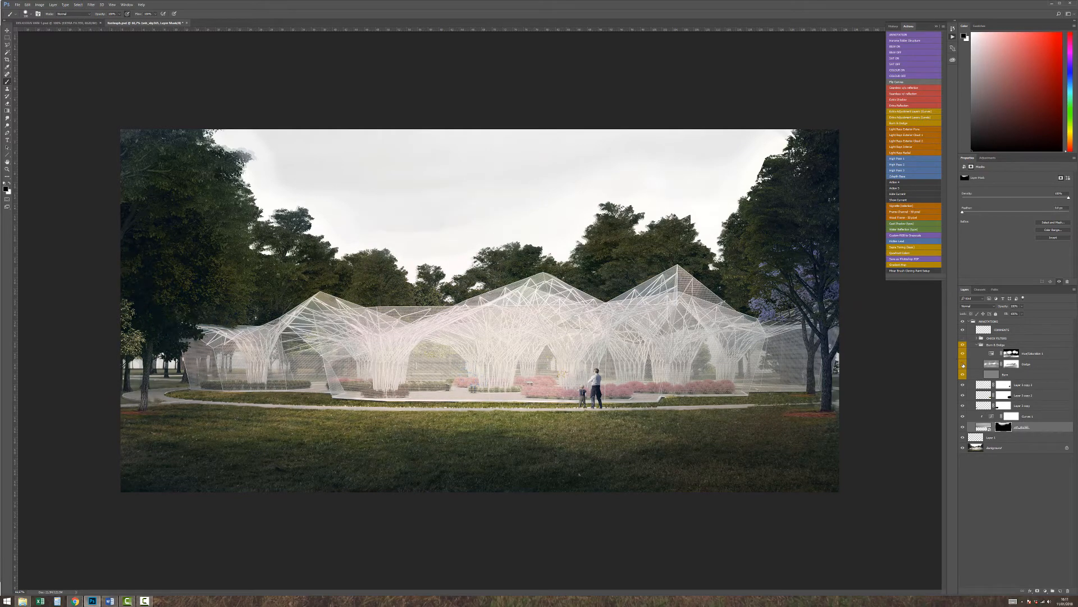
{"action": "left_click", "coordinate": [962, 364]}
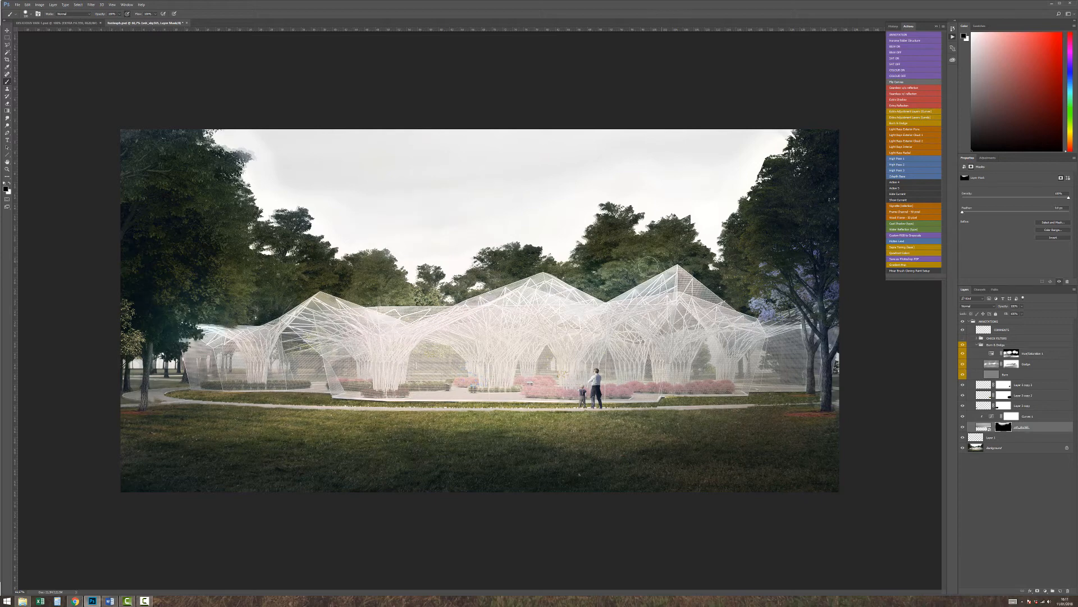
{"action": "left_click", "coordinate": [992, 364]}
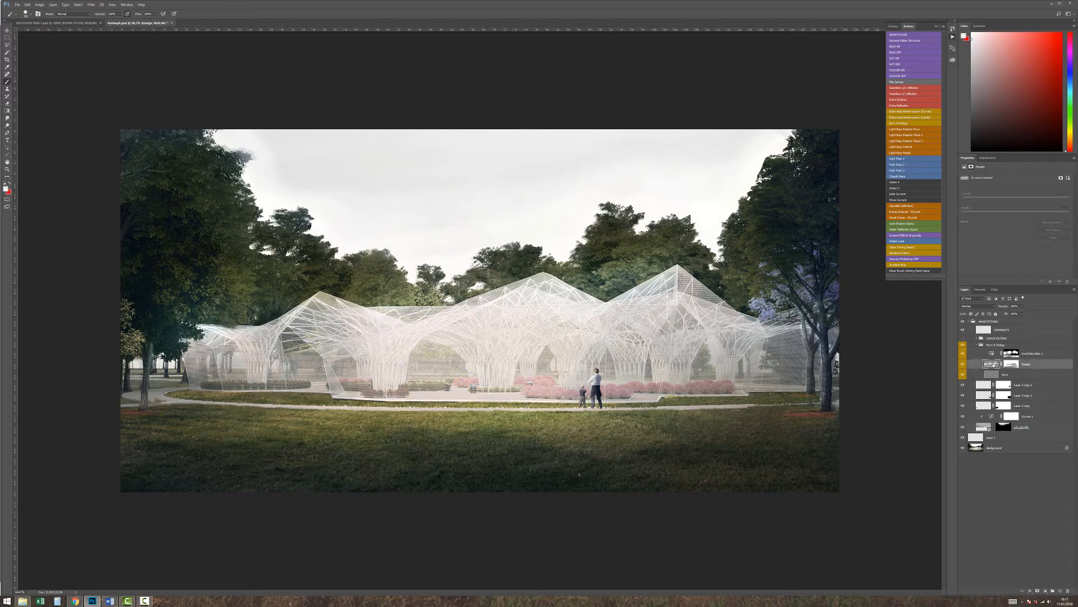
{"action": "left_click_drag", "start_coordinate": [1021, 310], "coordinate": [1017, 314]}
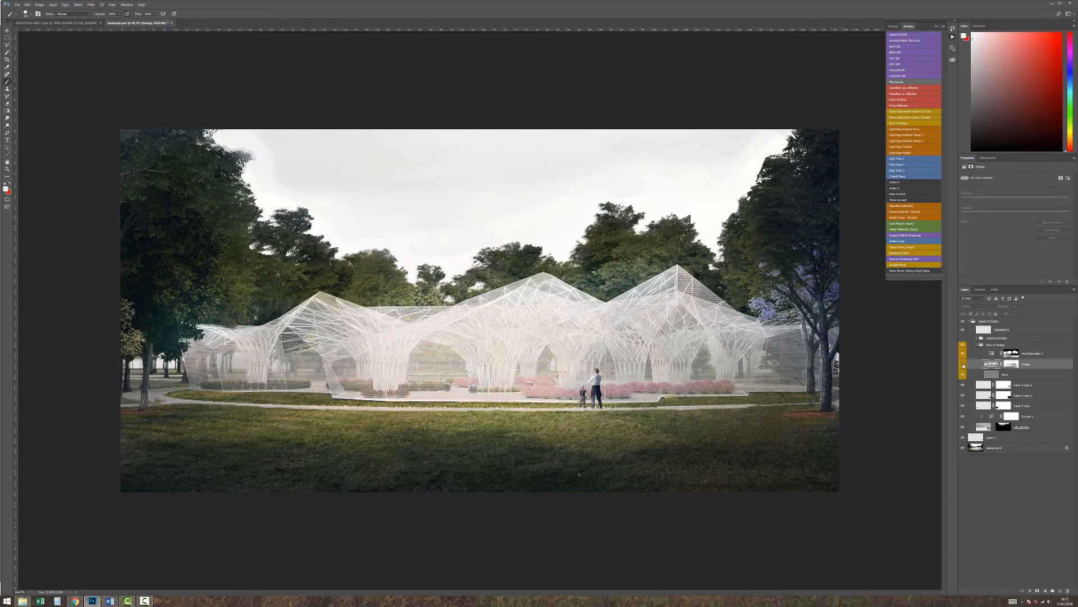
{"action": "left_click", "coordinate": [963, 364]}
{"action": "left_click", "coordinate": [964, 364]}
Shade the foreground grass and the tree masses on both sides with dodge and burn strokes on the Burn layer.
{"action": "left_click", "coordinate": [989, 374]}
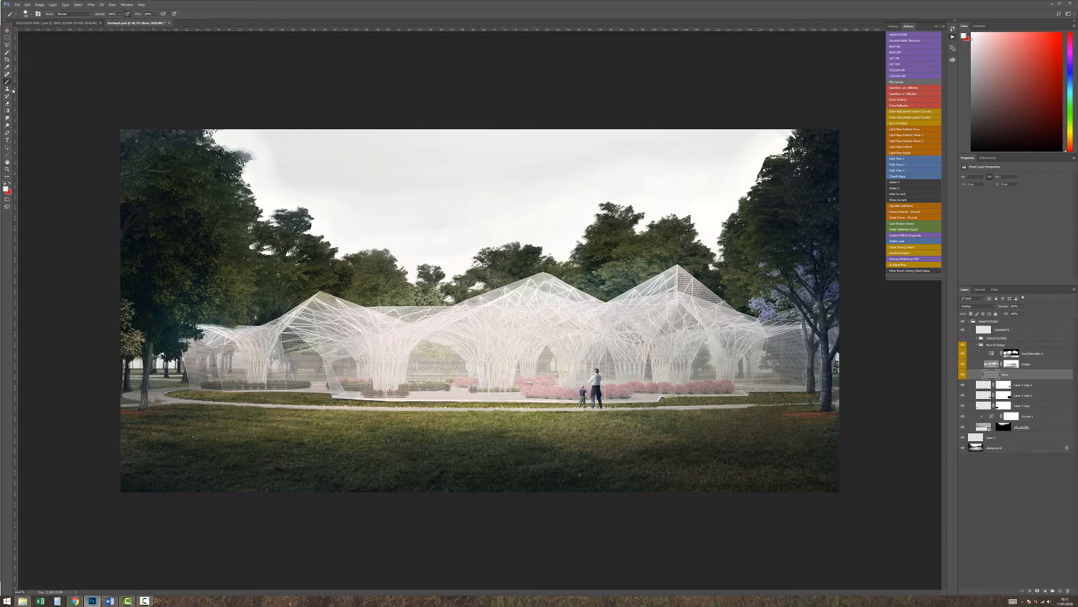
{"action": "left_click", "coordinate": [7, 126]}
{"action": "left_click_drag", "start_coordinate": [284, 433], "coordinate": [296, 452], "text": "alt"}
{"action": "left_click_drag", "start_coordinate": [460, 456], "coordinate": [488, 465], "text": "alt"}
{"action": "mouse_move", "coordinate": [417, 472]}
{"action": "left_mouse_down"}
{"action": "mouse_move", "coordinate": [163, 480]}
{"action": "mouse_move", "coordinate": [489, 497]}
{"action": "mouse_move", "coordinate": [693, 534]}
{"action": "mouse_move", "coordinate": [774, 467]}
{"action": "left_mouse_up"}
{"action": "mouse_move", "coordinate": [163, 198]}
{"action": "left_mouse_down"}
{"action": "mouse_move", "coordinate": [331, 292]}
{"action": "mouse_move", "coordinate": [148, 133]}
{"action": "mouse_move", "coordinate": [242, 259]}
{"action": "left_mouse_up"}
{"action": "mouse_move", "coordinate": [730, 242]}
{"action": "left_mouse_down"}
{"action": "mouse_move", "coordinate": [792, 195]}
{"action": "mouse_move", "coordinate": [805, 259]}
{"action": "mouse_move", "coordinate": [724, 202]}
{"action": "left_mouse_up"}
{"action": "key", "text": "v"}
{"action": "key", "text": "o"}
{"action": "key", "text": "z"}
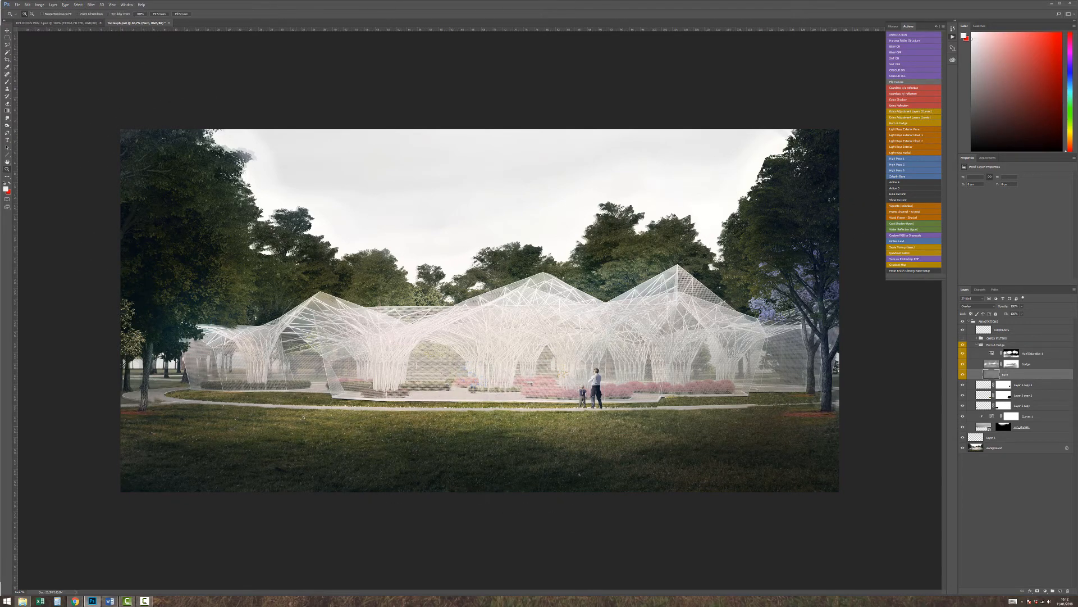
Sketch a red loop around the foreground grass shadow and a curved red stroke beside it on the COMMENTS layer.
{"action": "left_click_drag", "start_coordinate": [398, 442], "coordinate": [544, 421]}
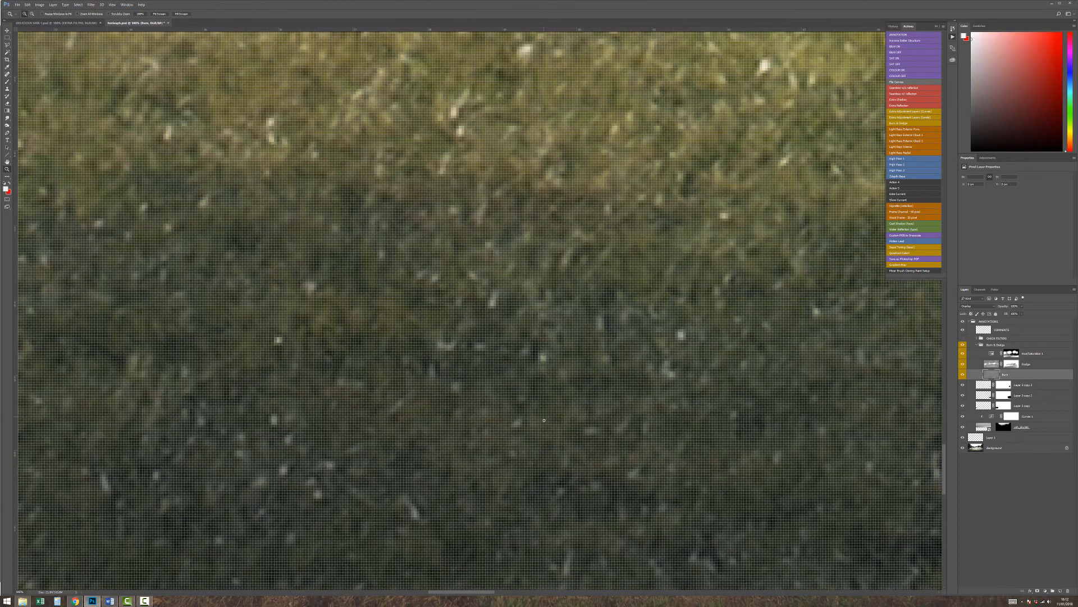
{"action": "key", "text": "ctrl+1"}
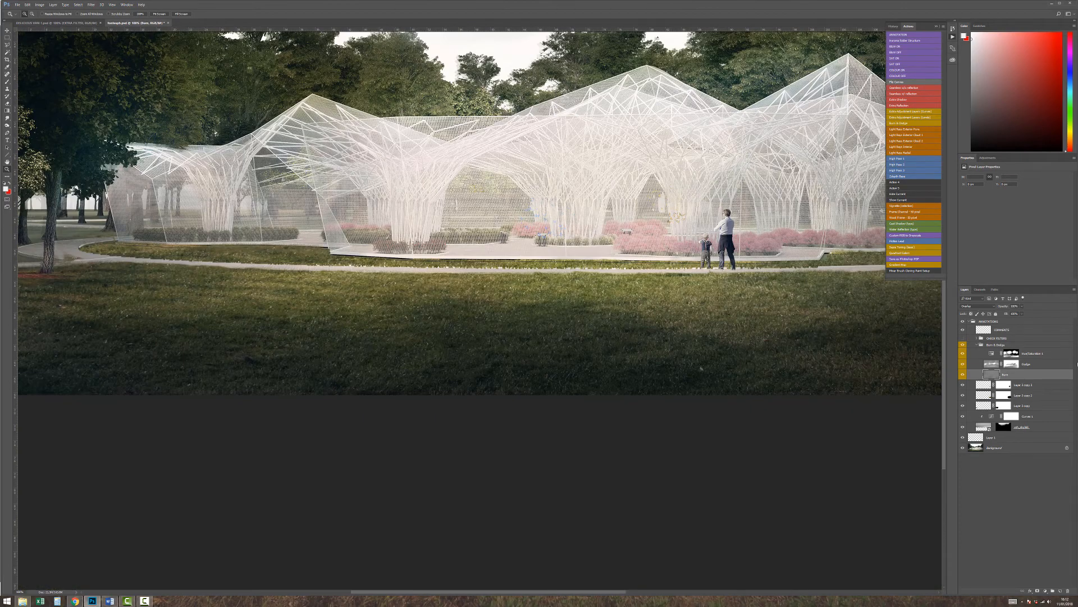
{"action": "left_click", "coordinate": [1001, 330]}
{"action": "key", "text": "b"}
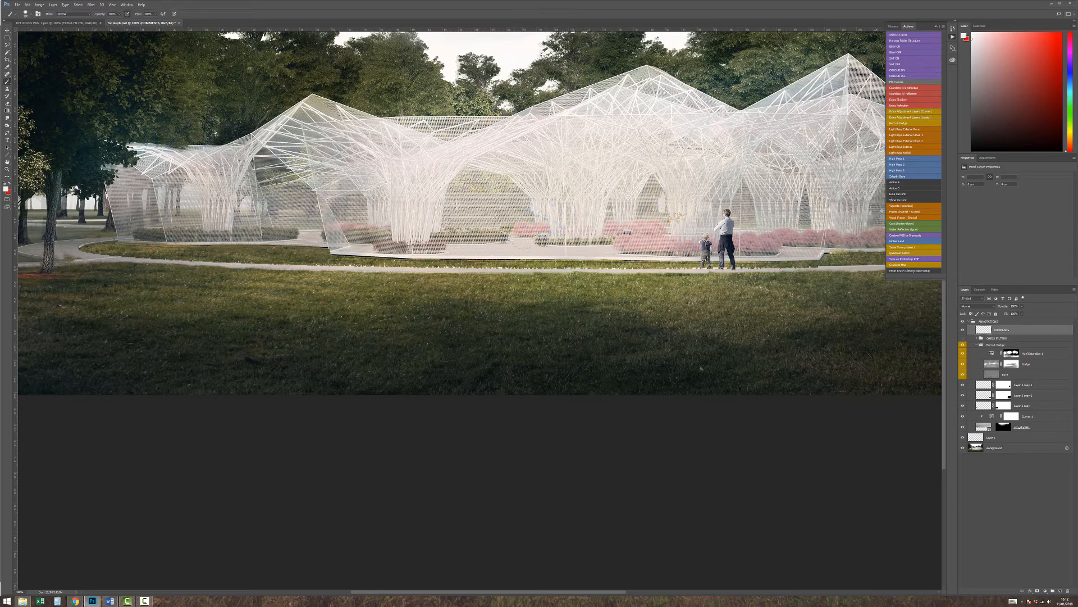
{"action": "mouse_move", "coordinate": [461, 340]}
{"action": "left_mouse_down"}
{"action": "mouse_move", "coordinate": [558, 318]}
{"action": "mouse_move", "coordinate": [510, 348]}
{"action": "left_mouse_up"}
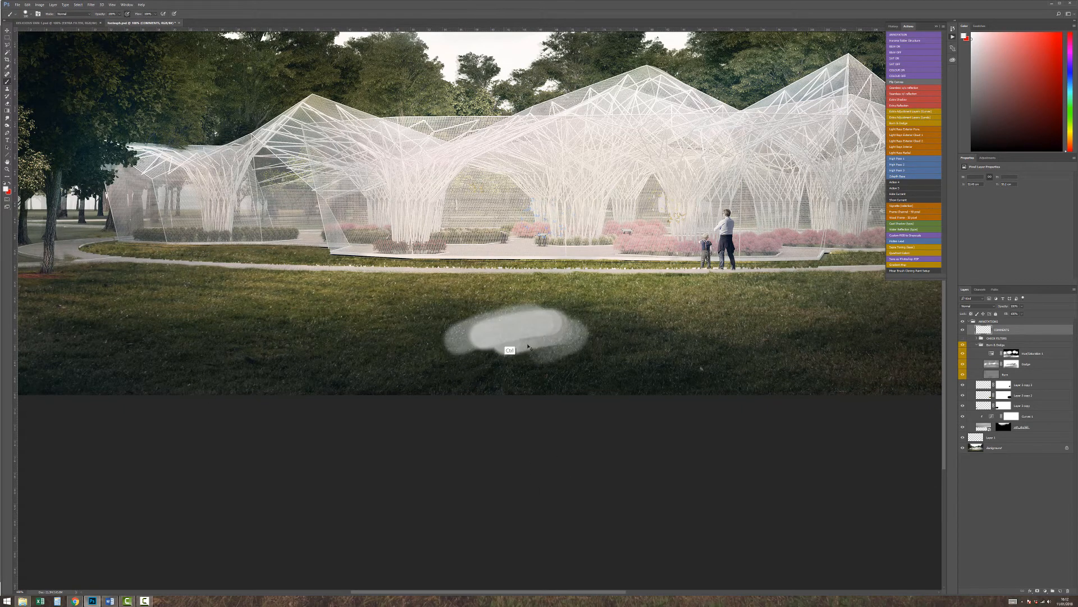
{"action": "key", "text": "ctrl+z"}
{"action": "key", "text": "x"}
{"action": "mouse_move", "coordinate": [427, 323]}
{"action": "left_mouse_down"}
{"action": "mouse_move", "coordinate": [618, 317]}
{"action": "mouse_move", "coordinate": [523, 379]}
{"action": "mouse_move", "coordinate": [429, 337]}
{"action": "left_mouse_up"}
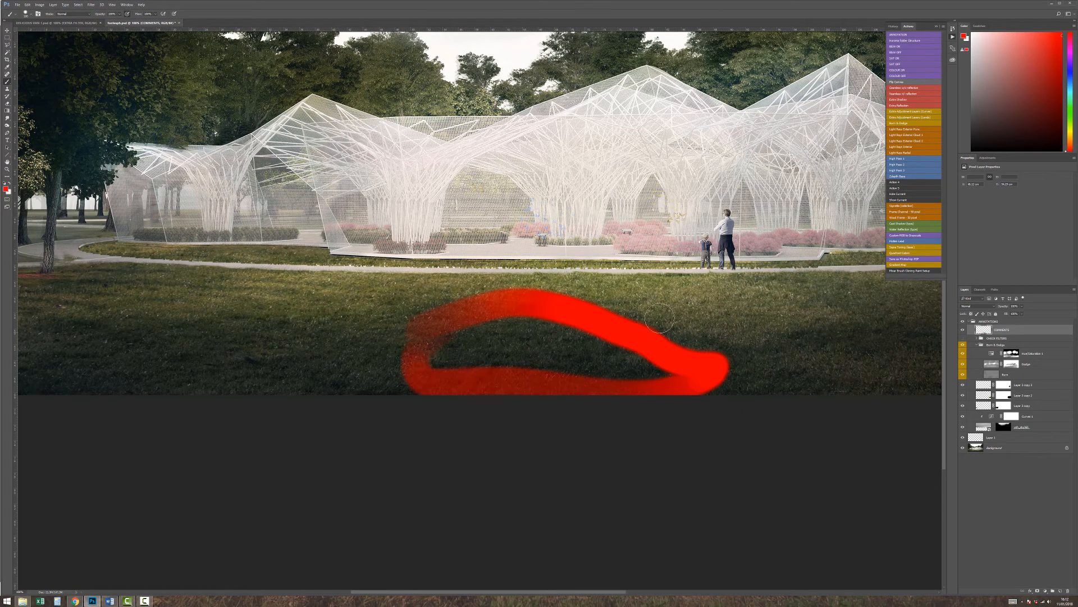
{"action": "mouse_move", "coordinate": [649, 330]}
{"action": "left_mouse_down"}
{"action": "mouse_move", "coordinate": [750, 291]}
{"action": "mouse_move", "coordinate": [572, 337]}
{"action": "left_mouse_up"}
{"action": "key", "text": "space"}
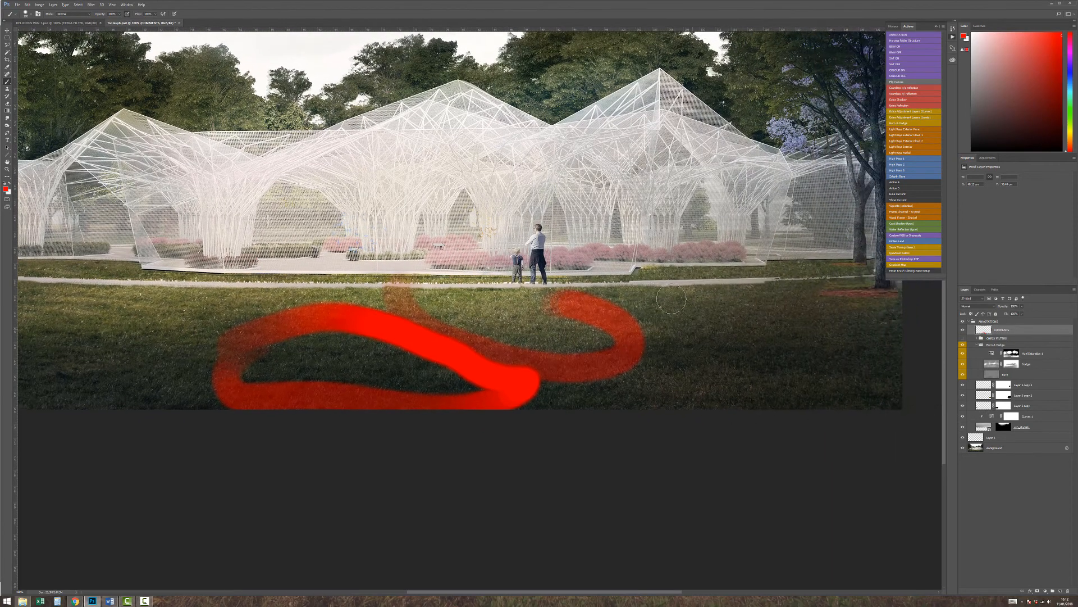
Clear all the red markup from the COMMENTS layer.
{"action": "mouse_move", "coordinate": [631, 306]}
{"action": "left_mouse_down"}
{"action": "mouse_move", "coordinate": [639, 371]}
{"action": "mouse_move", "coordinate": [831, 402]}
{"action": "left_mouse_up"}
{"action": "key", "text": "ctrl+a"}
{"action": "key", "text": "Delete"}
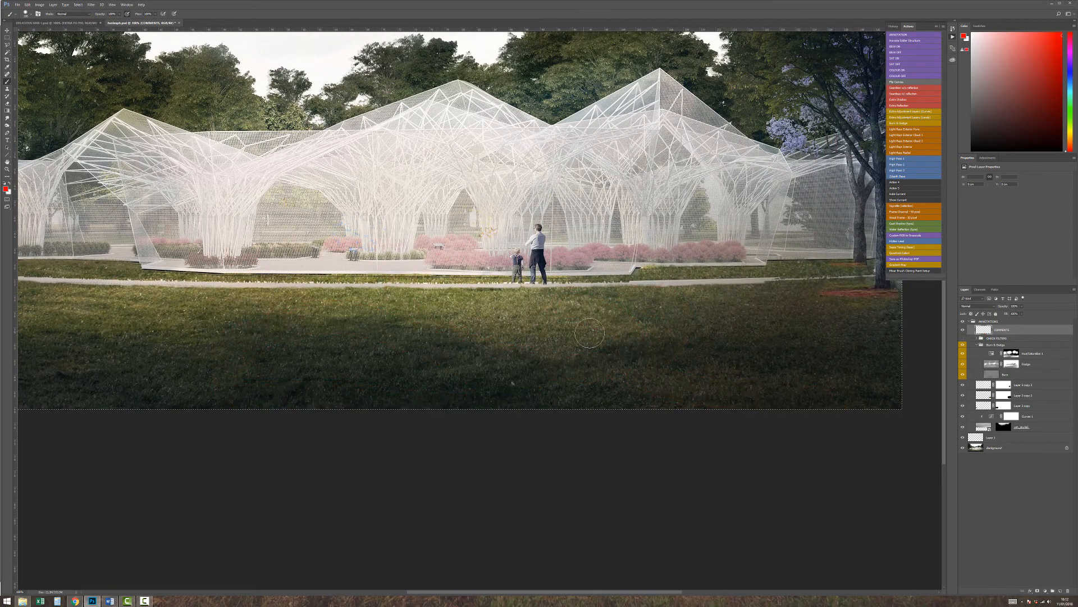
Sketch a winding red stroke on the foreground grass, undo it, and remove the selection.
{"action": "key", "text": "z"}
{"action": "left_click", "coordinate": [598, 337], "text": "alt"}
{"action": "key", "text": "b"}
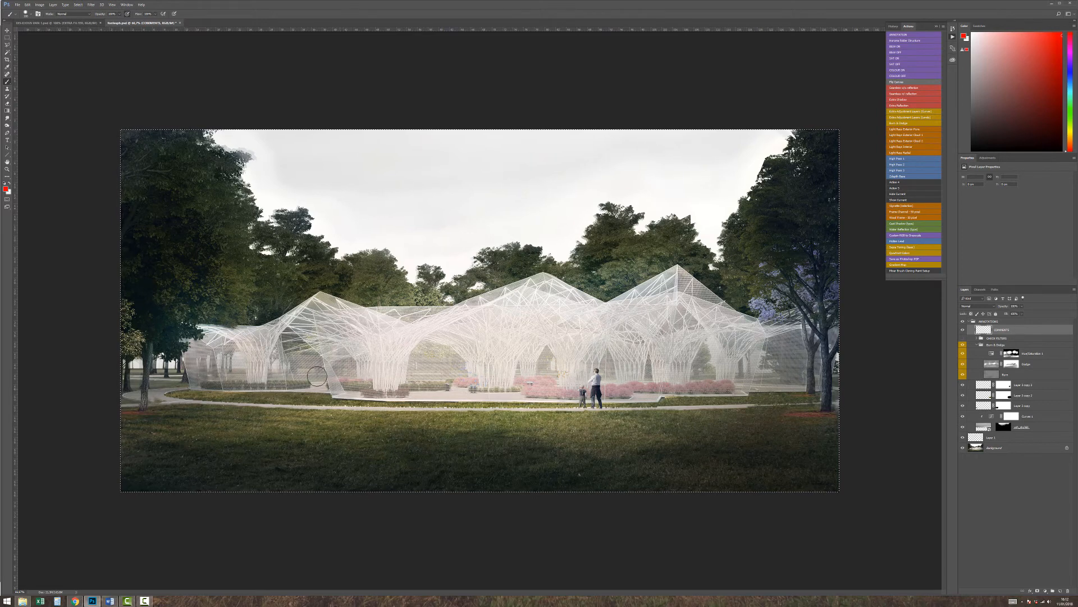
{"action": "mouse_move", "coordinate": [389, 433]}
{"action": "left_mouse_down"}
{"action": "mouse_move", "coordinate": [407, 468]}
{"action": "mouse_move", "coordinate": [288, 497]}
{"action": "left_mouse_up"}
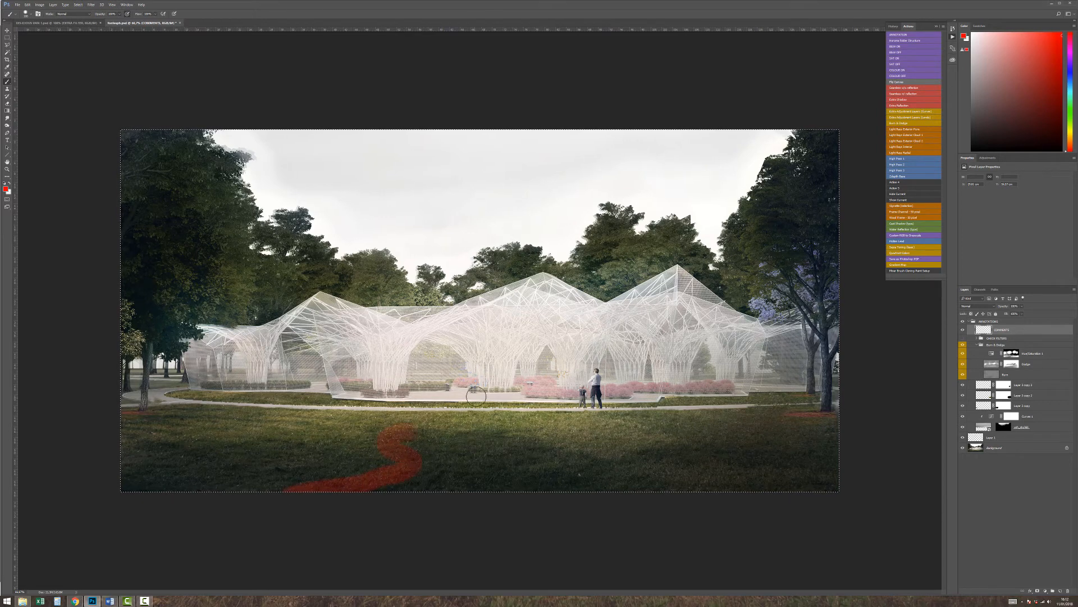
{"action": "key", "text": "ctrl+z"}
{"action": "key", "text": "ctrl+d"}
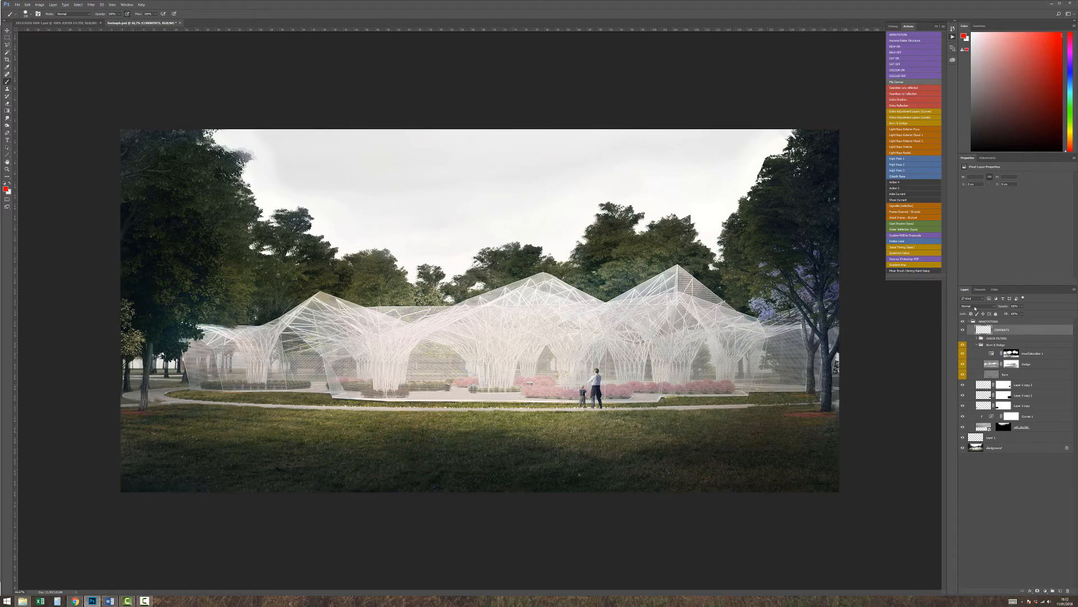
Toggle the mulch patch layer at the base of the image's right-hand tree off and on to compare the grounding.
{"action": "left_click", "coordinate": [984, 395]}
{"action": "key", "text": "z"}
{"action": "left_click", "coordinate": [772, 395]}
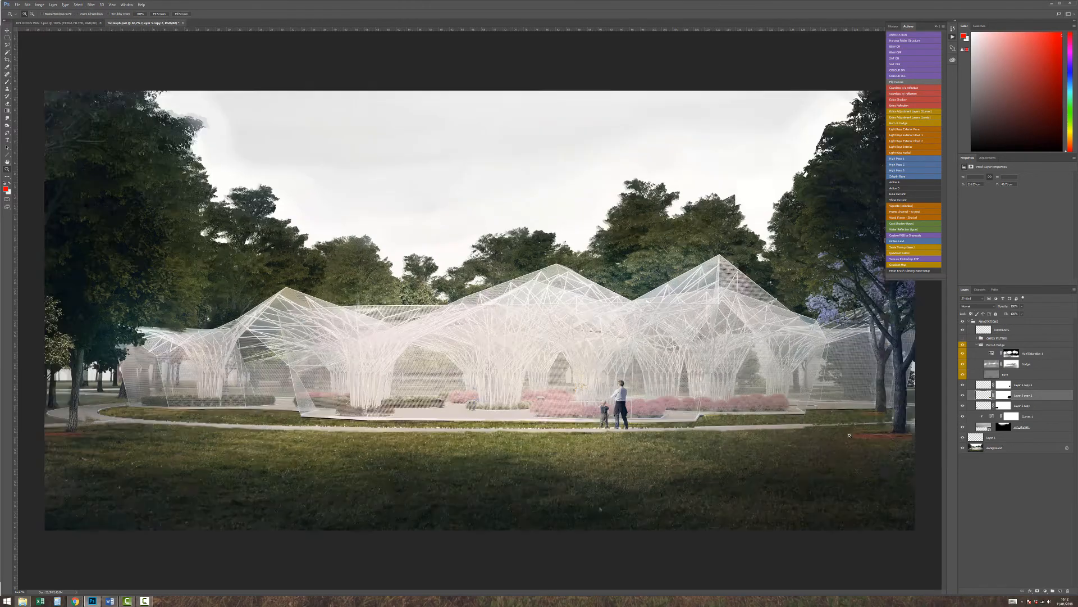
{"action": "left_click_drag", "start_coordinate": [682, 314], "coordinate": [594, 431]}
{"action": "key", "text": "v"}
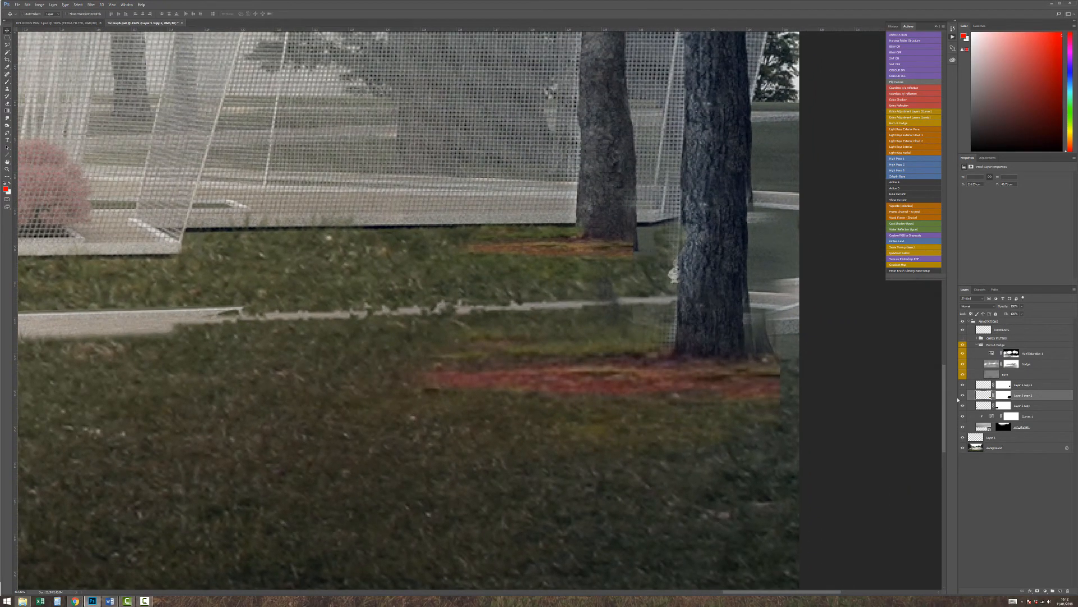
{"action": "left_click", "coordinate": [962, 396]}
{"action": "left_click", "coordinate": [963, 395]}
{"action": "scroll", "coordinate": [704, 388], "scroll_direction": "down", "scroll_amount": 1}
{"action": "left_click", "coordinate": [963, 395]}
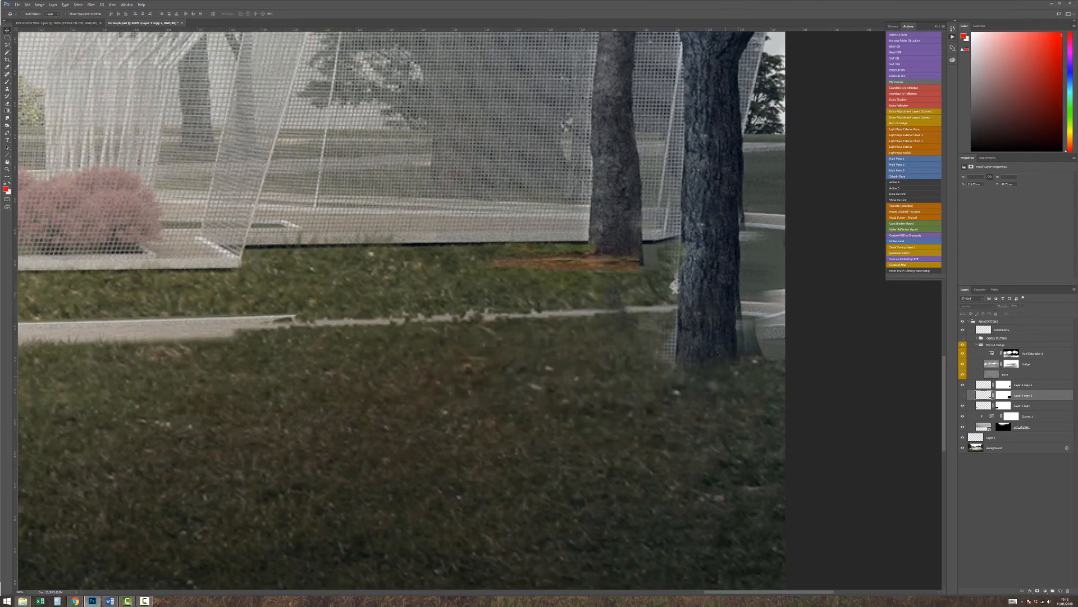
{"action": "left_click", "coordinate": [963, 395]}
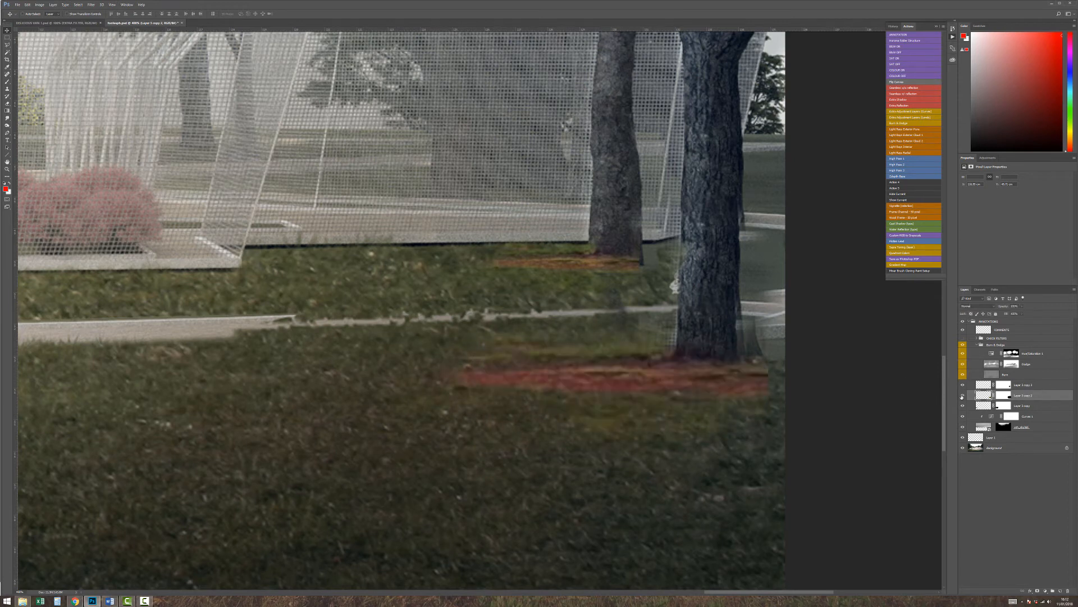
Disable and re-enable the right-hand mulch patch's layer mask to check how its edges blend into the grass.
{"action": "left_click", "coordinate": [1003, 395], "text": "shift"}
{"action": "left_click", "coordinate": [1006, 395], "text": "shift"}
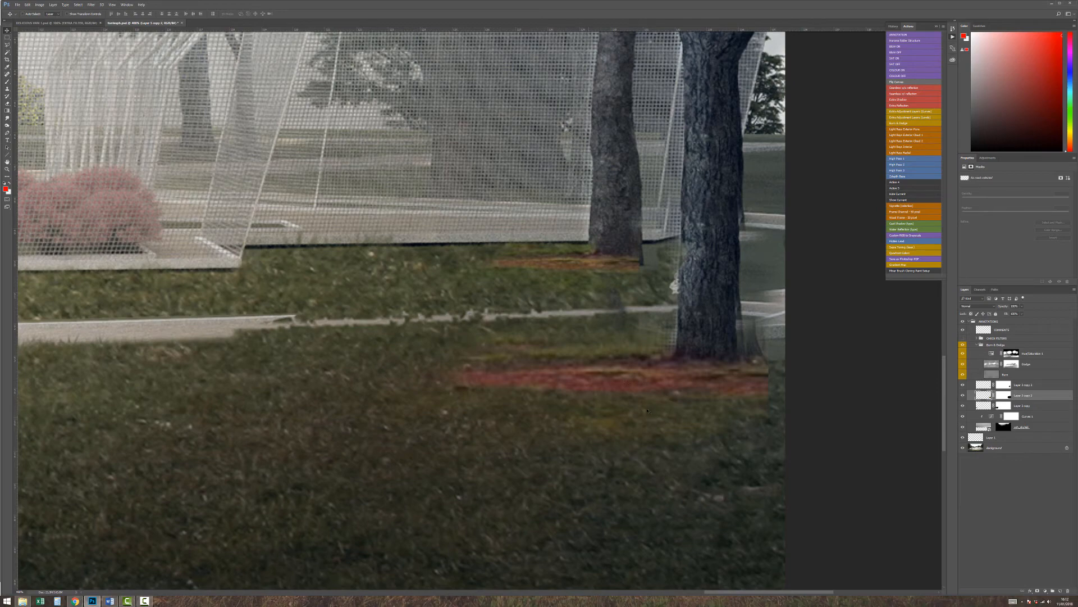
{"action": "key", "text": "z"}
{"action": "left_click", "coordinate": [674, 404], "text": "alt"}
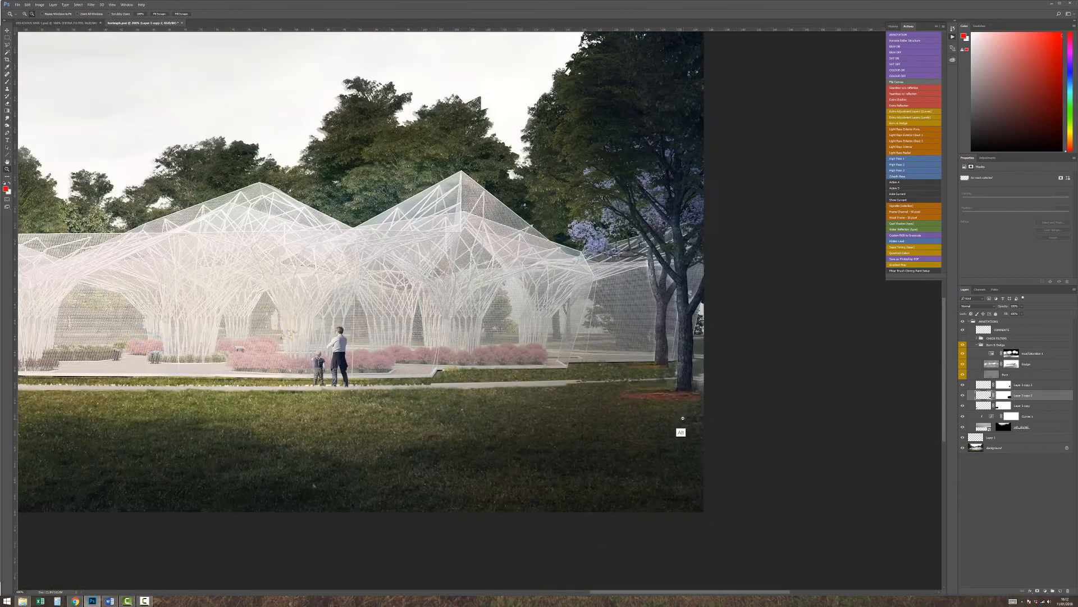
{"action": "left_click", "coordinate": [683, 418], "text": "alt"}
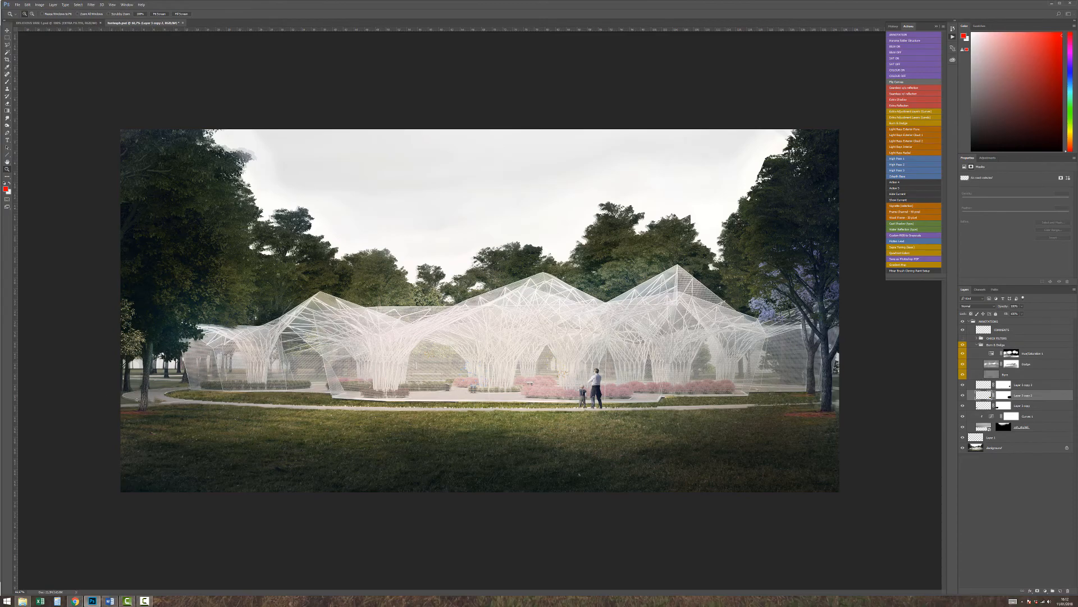
Inspect the mulch patch at the left-hand tree's base and save the document.
{"action": "left_click_drag", "start_coordinate": [221, 436], "coordinate": [87, 384]}
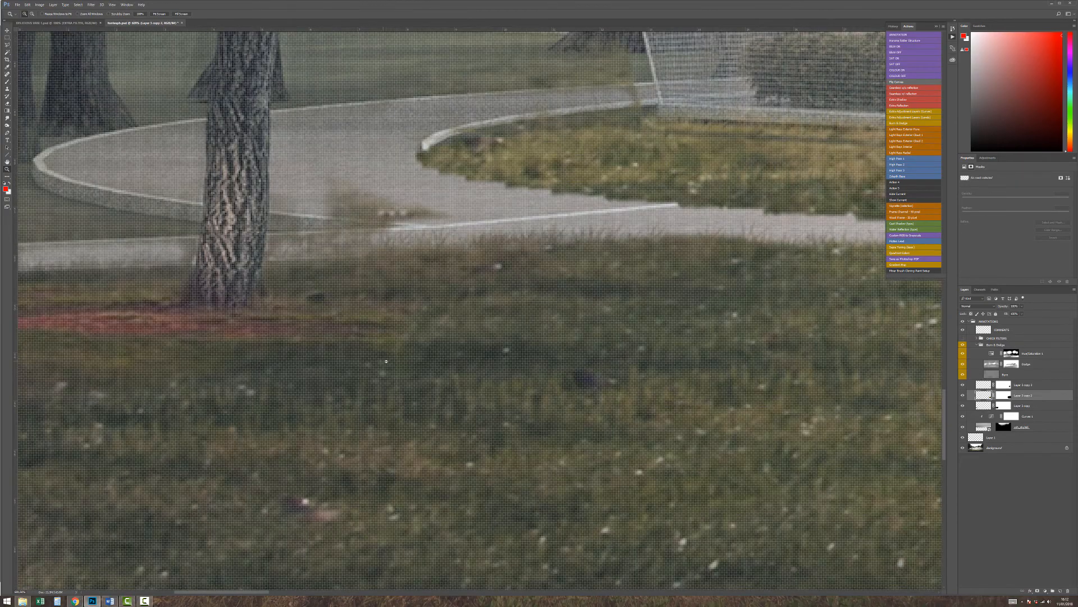
{"action": "left_click", "coordinate": [385, 361], "text": "alt"}
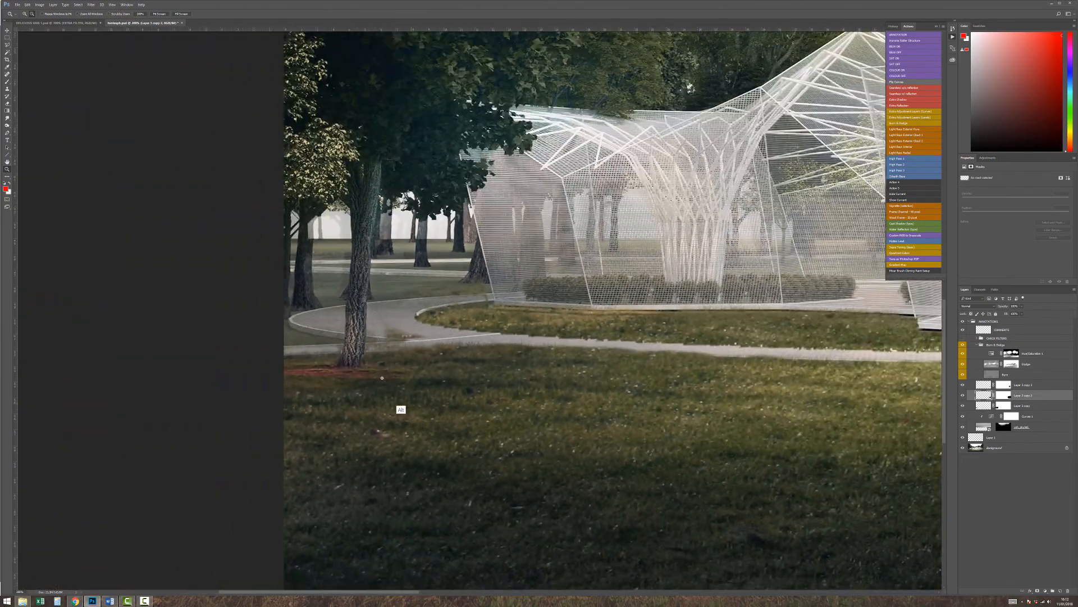
{"action": "left_click", "coordinate": [411, 396], "text": "alt"}
{"action": "left_click", "coordinate": [414, 420], "text": "alt"}
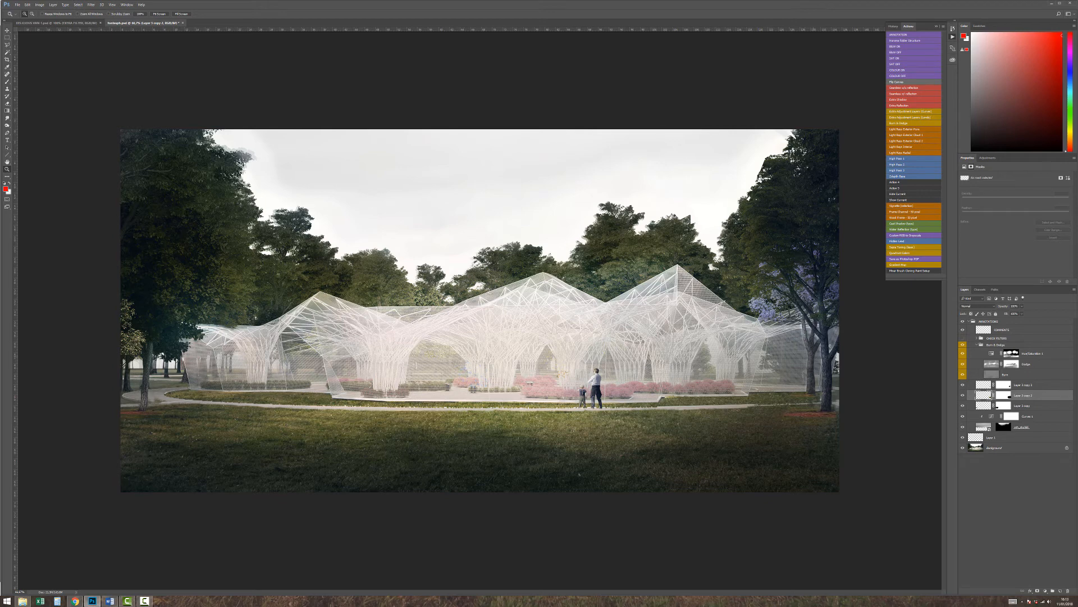
{"action": "key", "text": "v"}
{"action": "key", "text": "ctrl+s"}
Toggle the Hue/Saturation adjustment in the Burn & Dodge group off and on to compare the colours of the trees and grass.
{"action": "left_click", "coordinate": [990, 355]}
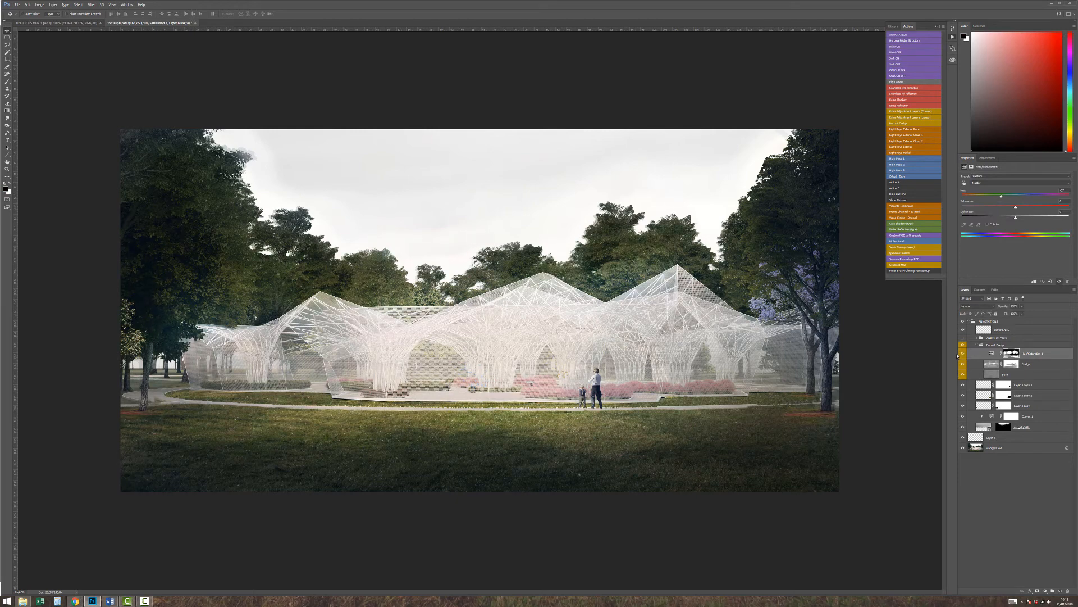
{"action": "left_click", "coordinate": [964, 355]}
{"action": "left_click", "coordinate": [963, 355]}
{"action": "left_click", "coordinate": [963, 354]}
{"action": "left_click", "coordinate": [964, 354]}
{"action": "left_click", "coordinate": [963, 354]}
{"action": "left_click", "coordinate": [963, 354]}
{"action": "left_click", "coordinate": [964, 355]}
{"action": "left_click", "coordinate": [962, 353]}
{"action": "left_click", "coordinate": [961, 354]}
{"action": "double_click", "coordinate": [967, 355]}
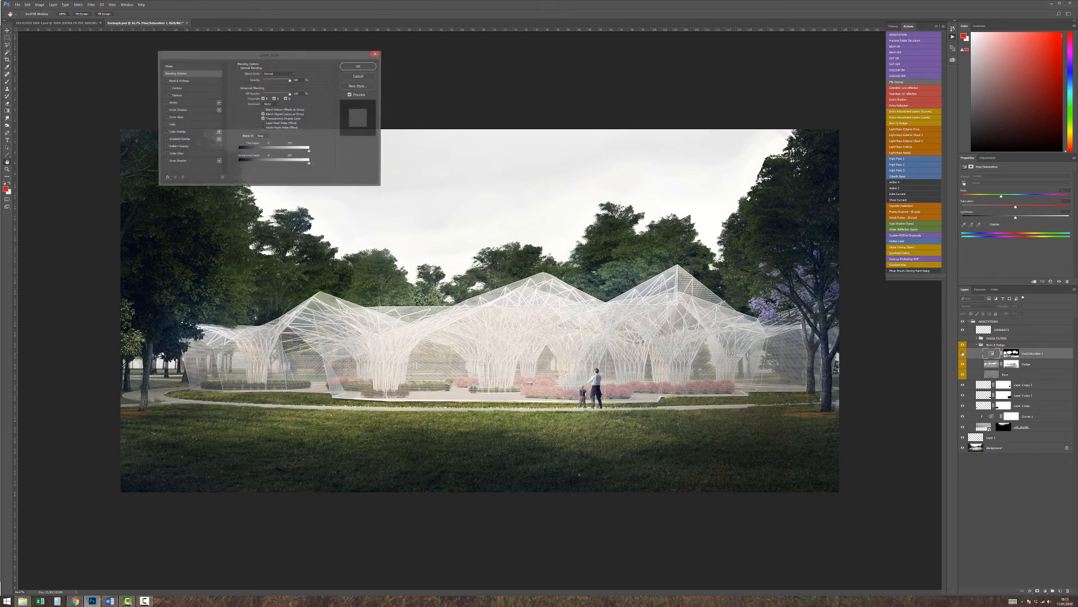
{"action": "left_click", "coordinate": [359, 67]}
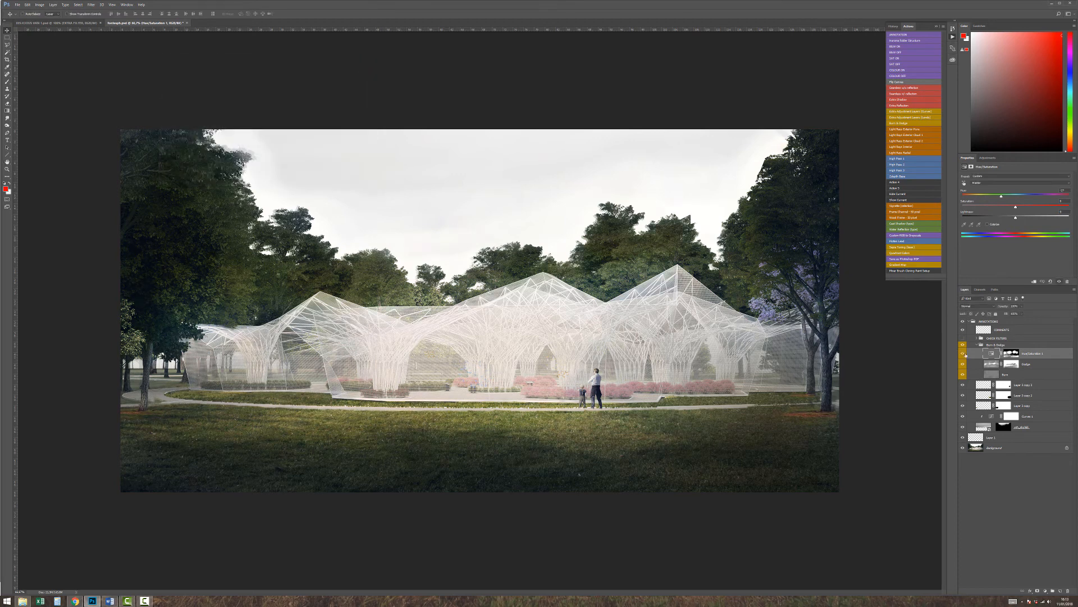
Isolate the Background layer and restore all layers repeatedly to compare the original rendering with the corrected version.
{"action": "left_click", "coordinate": [963, 448], "text": "alt"}
{"action": "left_click", "coordinate": [962, 447], "text": "alt"}
{"action": "left_click", "coordinate": [964, 448], "text": "alt"}
{"action": "left_click", "coordinate": [963, 448], "text": "alt"}
{"action": "left_click", "coordinate": [964, 448], "text": "alt"}
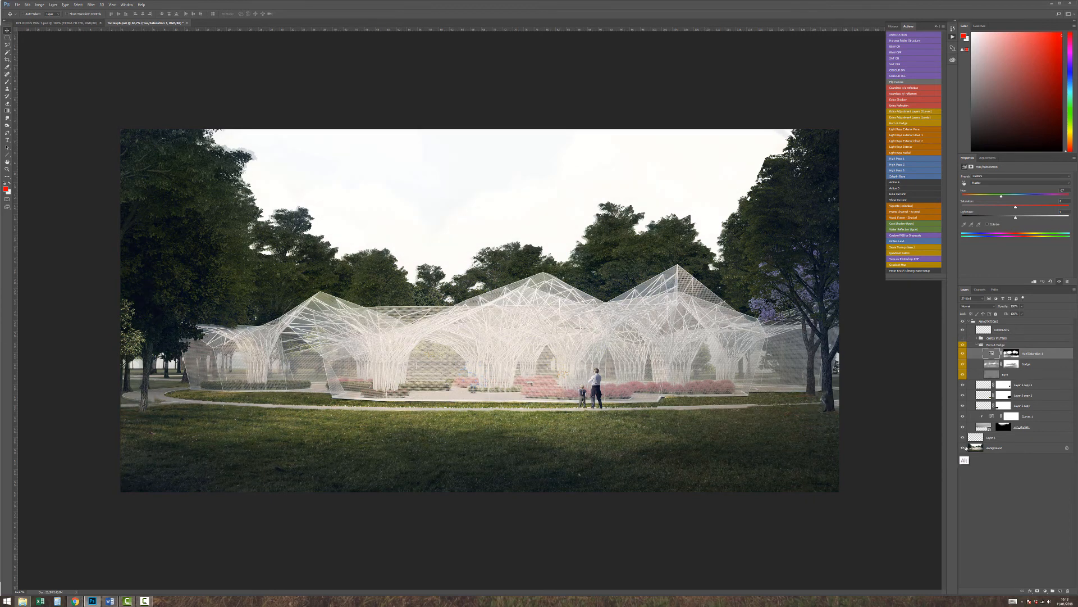
{"action": "left_click", "coordinate": [964, 448], "text": "alt"}
{"action": "left_click", "coordinate": [963, 448], "text": "alt"}
{"action": "left_click", "coordinate": [963, 447], "text": "alt"}
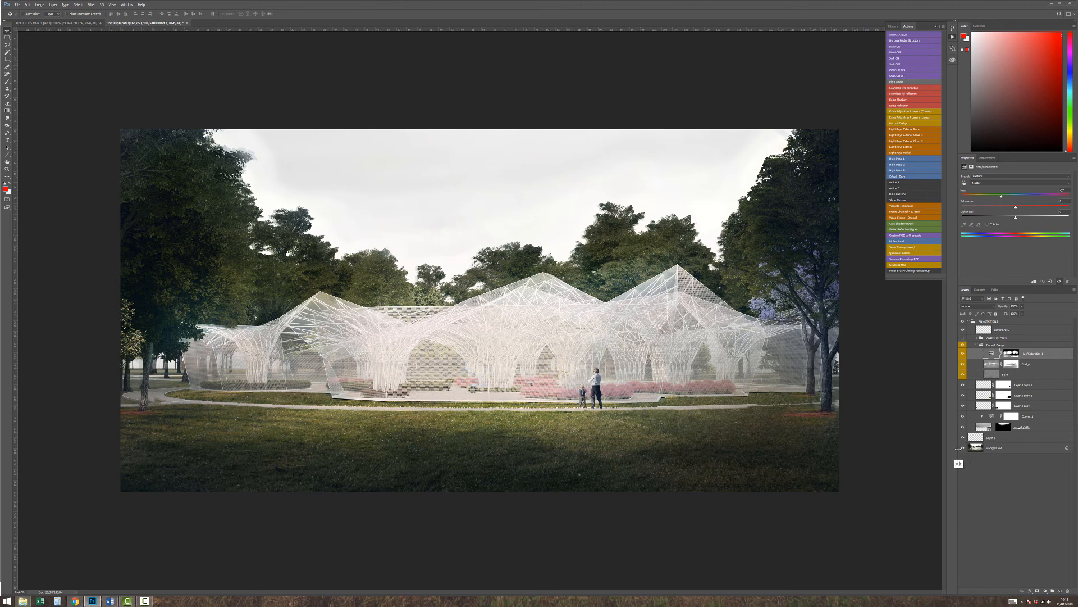
{"action": "left_click", "coordinate": [963, 449], "text": "alt"}
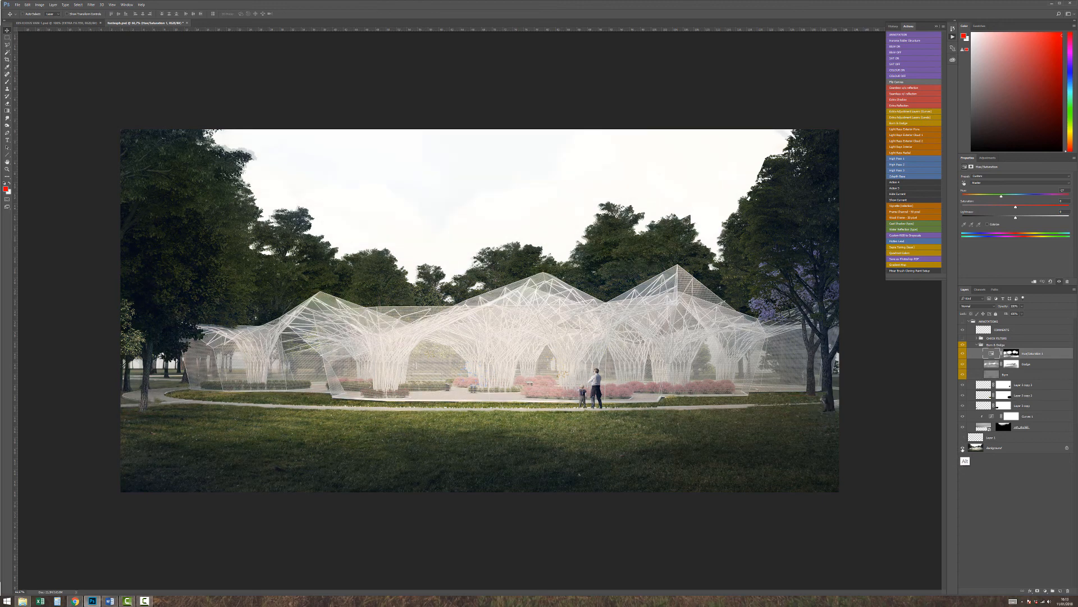
{"action": "left_click", "coordinate": [963, 448], "text": "alt"}
{"action": "left_click", "coordinate": [964, 448], "text": "alt"}
{"action": "left_click", "coordinate": [964, 449], "text": "alt"}
{"action": "key", "text": "z"}
{"action": "left_click", "coordinate": [628, 340]}
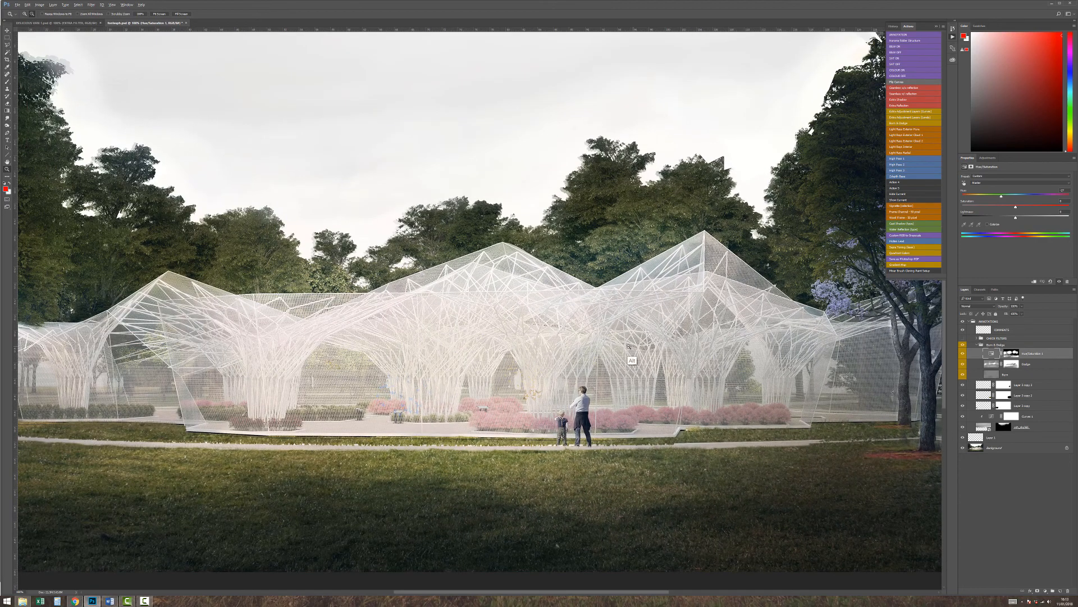
{"action": "left_click", "coordinate": [631, 360], "text": "alt"}
{"action": "key", "text": "v"}
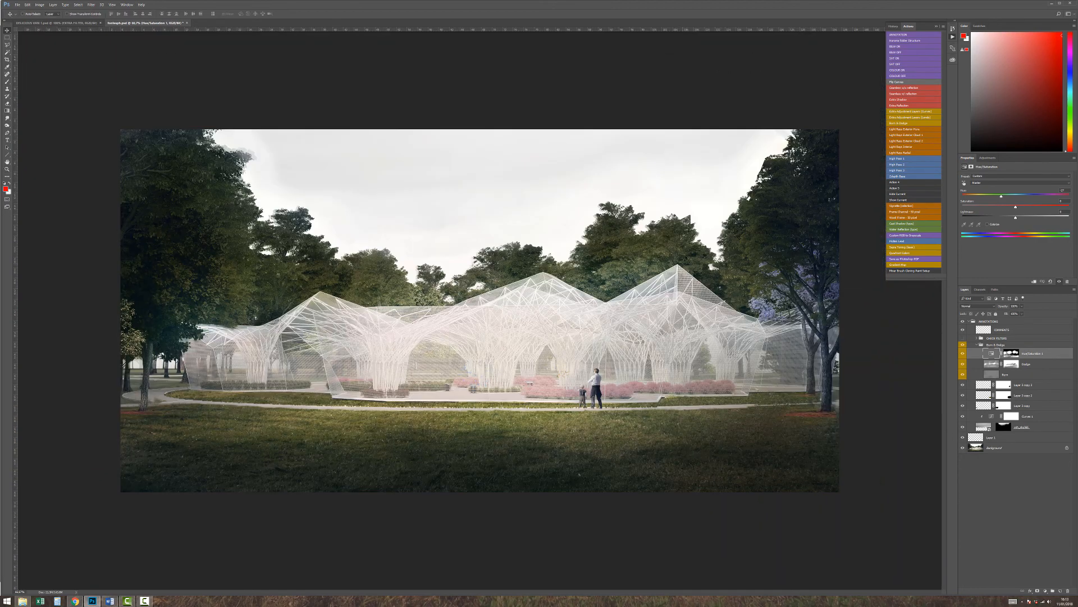